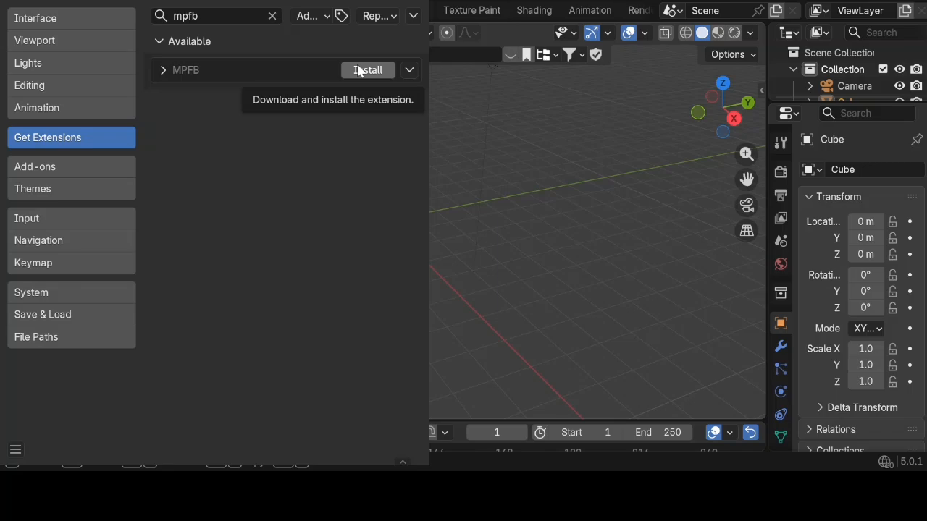
- Install the MPFB extension and look it up among the enabled add-ons
click(360, 72)
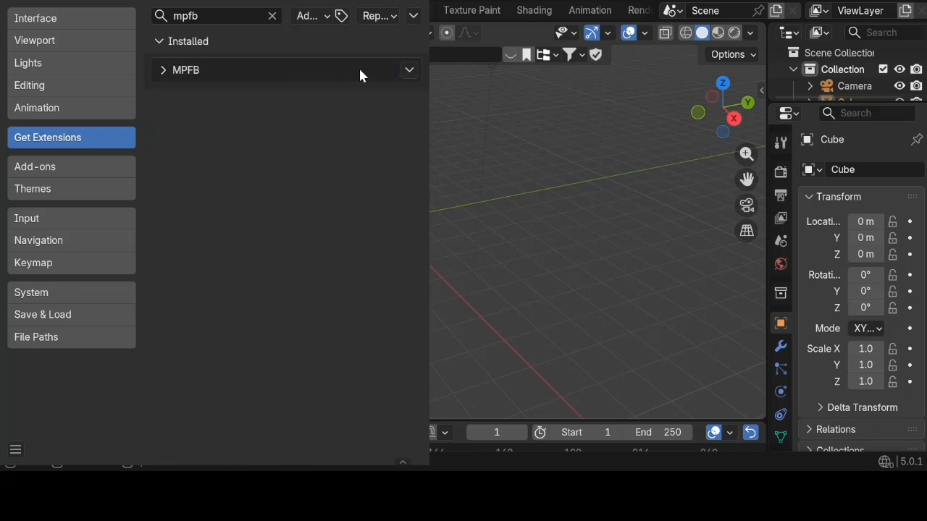
click(104, 168)
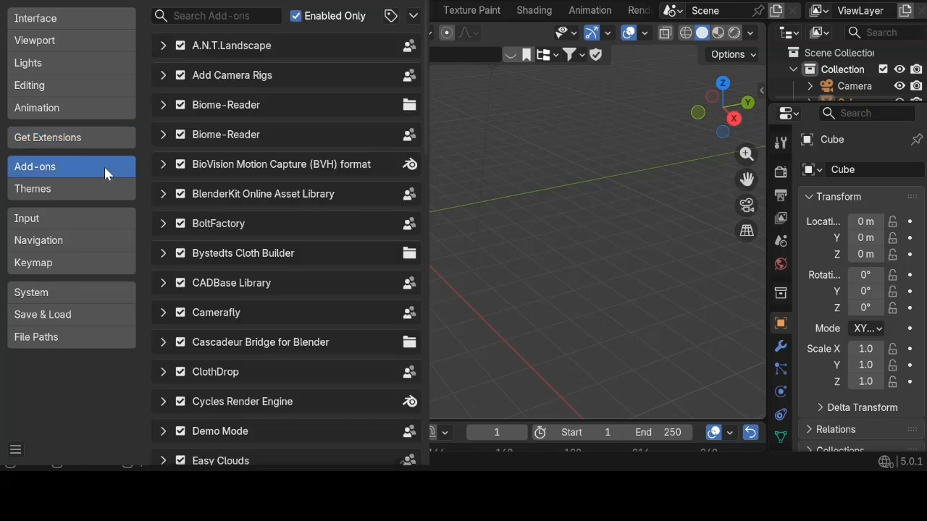
click(204, 16)
text(mpfb)
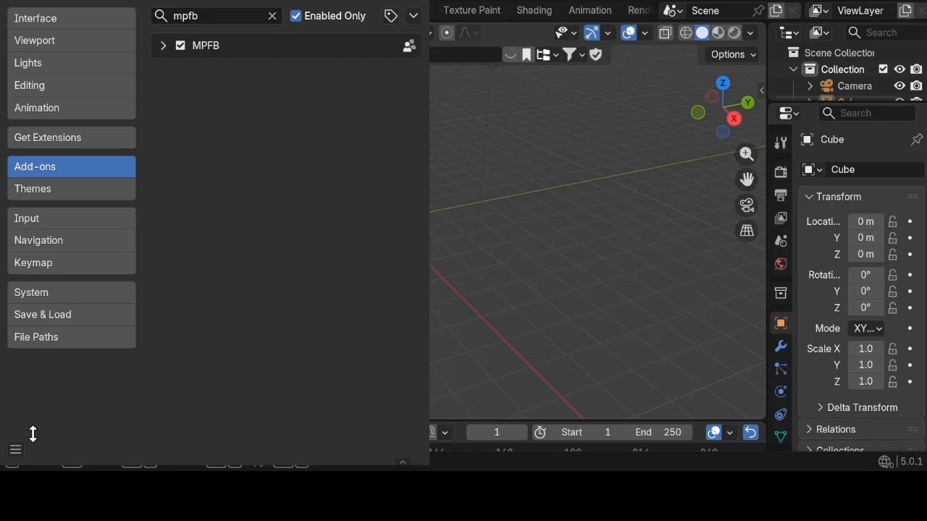
- Save the preferences and close the preferences window
click(16, 450)
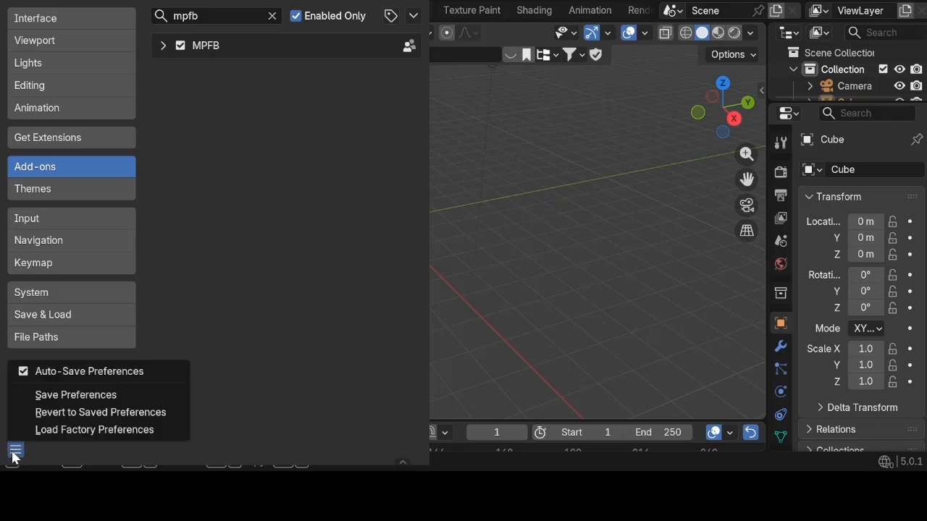
click(58, 395)
click(403, 1)
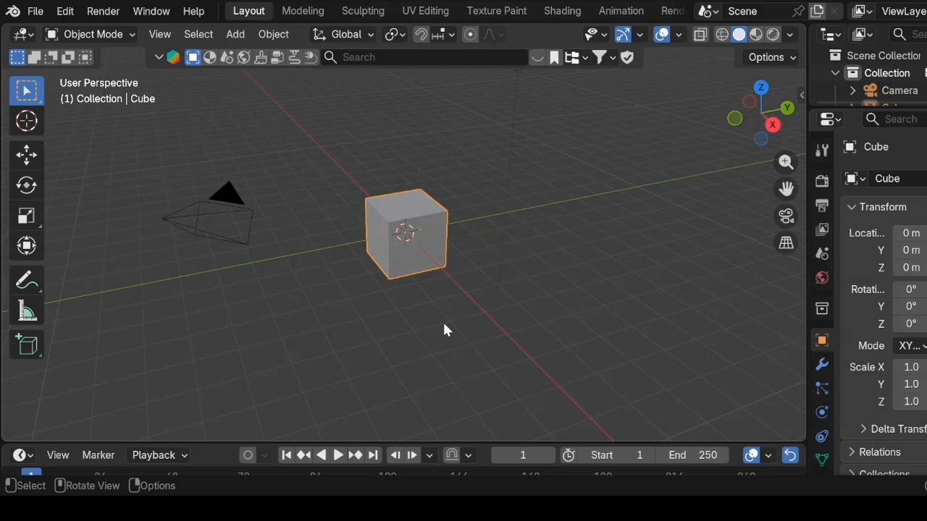
- Delete all default objects from the scene
key(a)
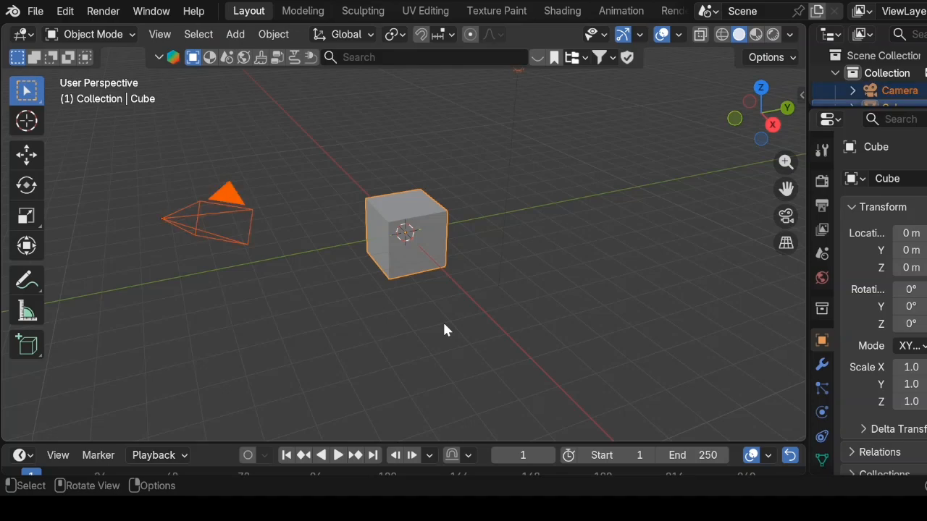
key(x)
click(445, 326)
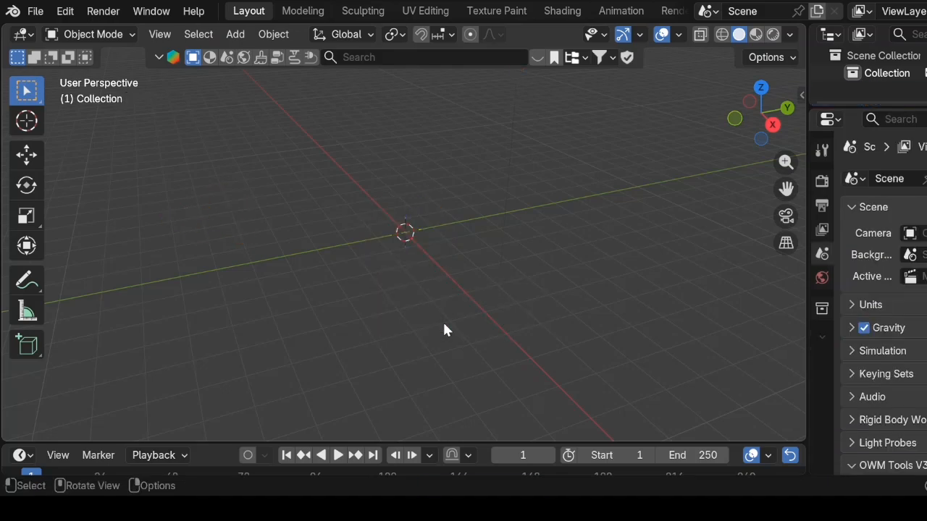
- Show the MPFB tools in the viewport sidebar and expand the settings for a new human from scratch
key(n)
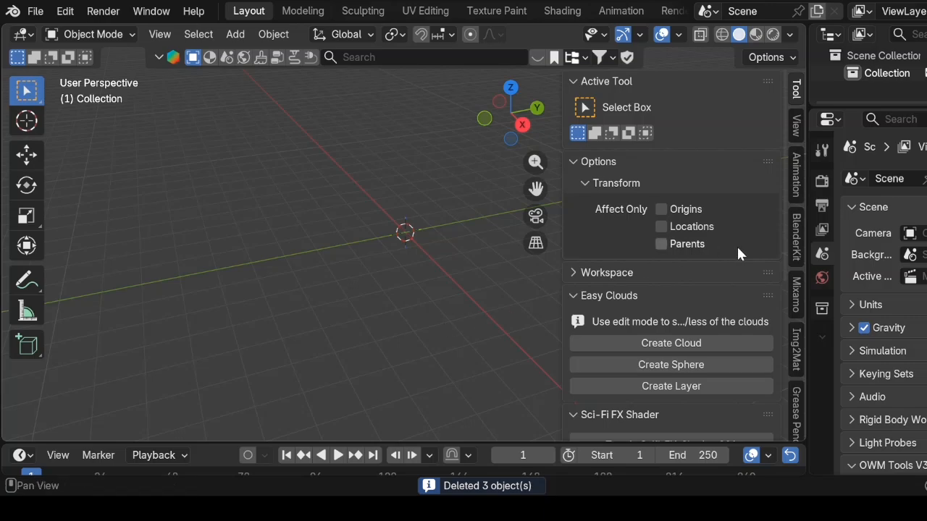
scroll(794, 254, down, 6)
scroll(793, 247, down, 8)
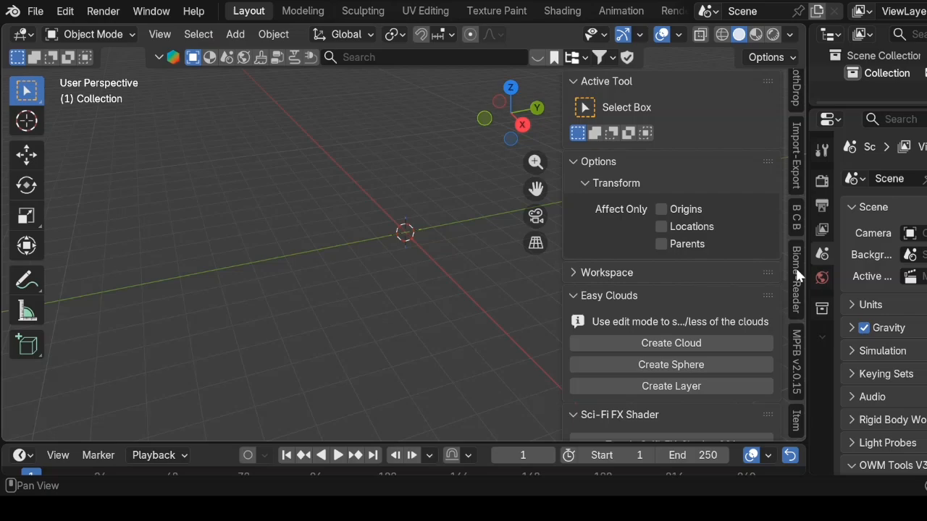
click(796, 359)
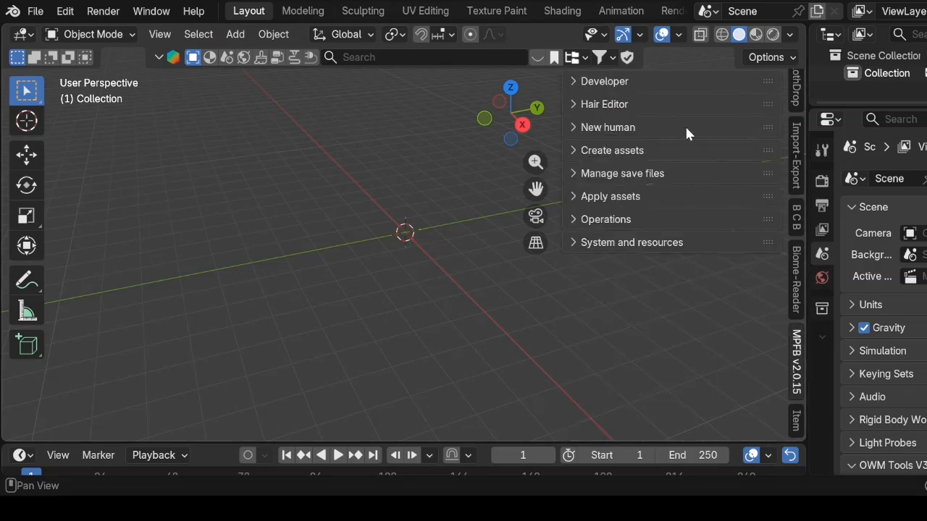
click(572, 128)
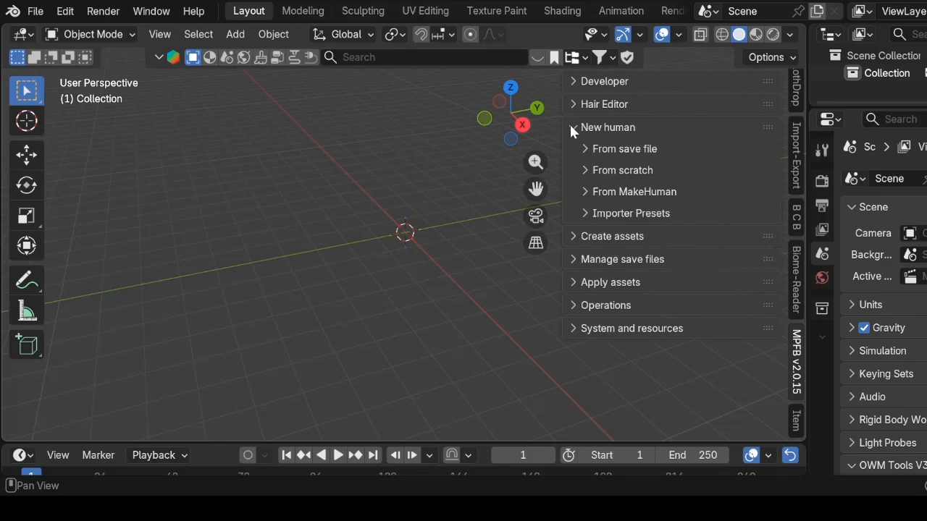
click(592, 171)
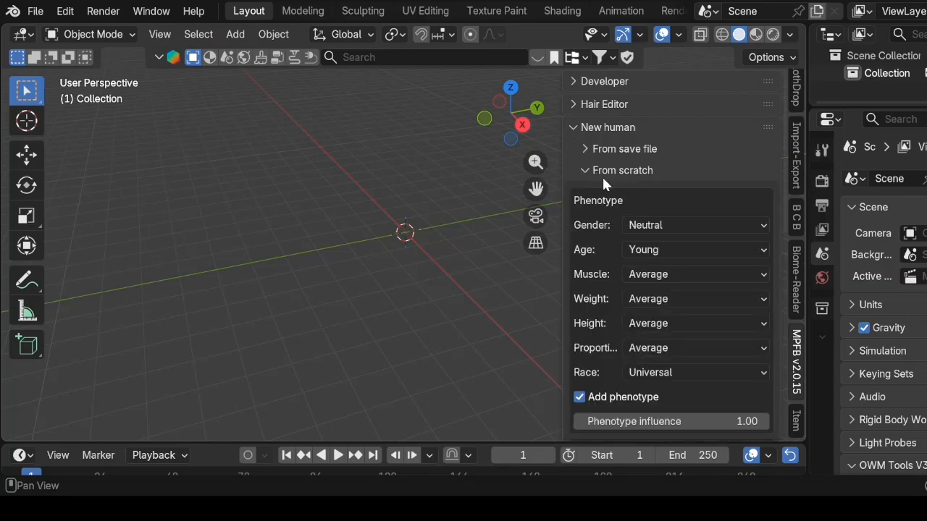
- Create a new human with the gender set to Male and the other from-scratch settings left at their defaults
click(645, 226)
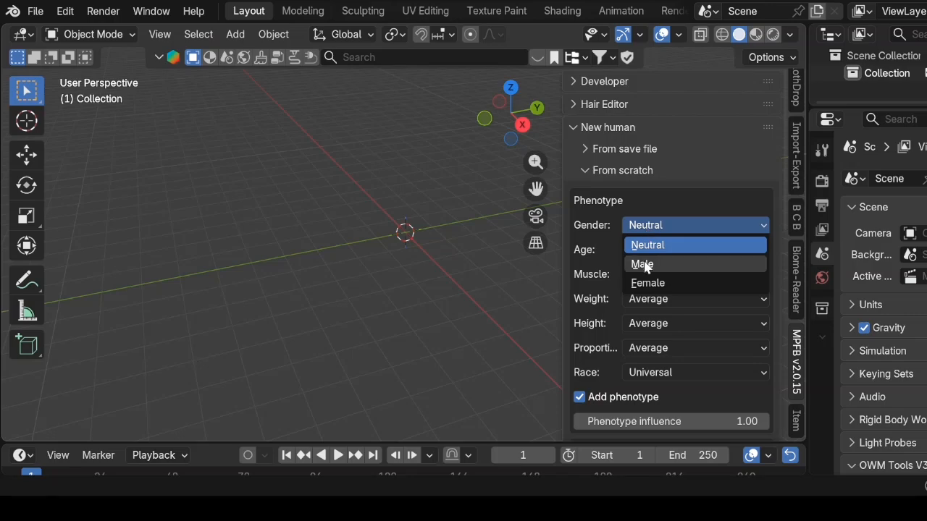
click(646, 265)
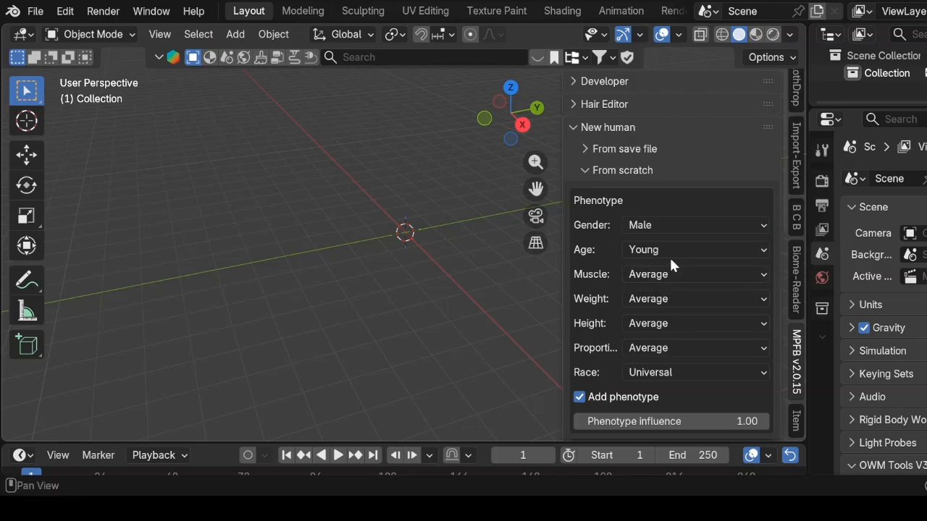
scroll(670, 256, down, 2)
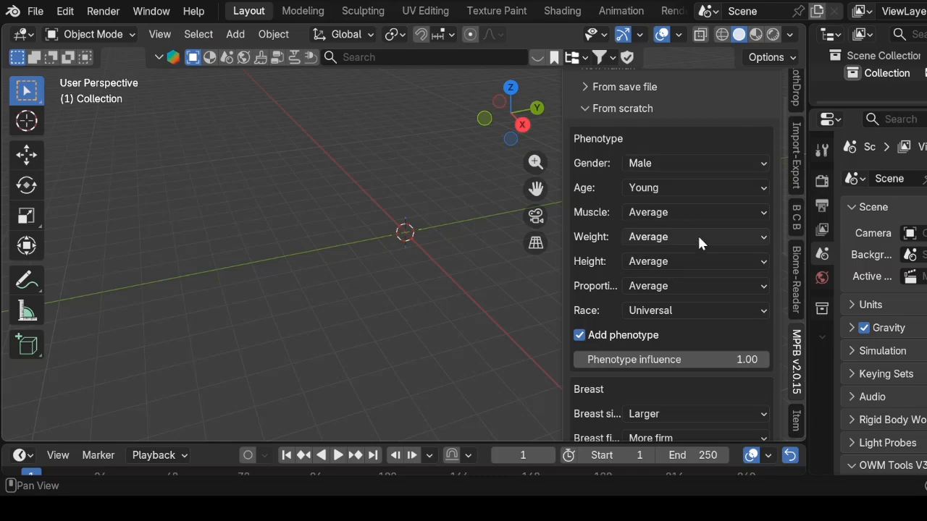
scroll(698, 235, down, 2)
scroll(697, 247, down, 8)
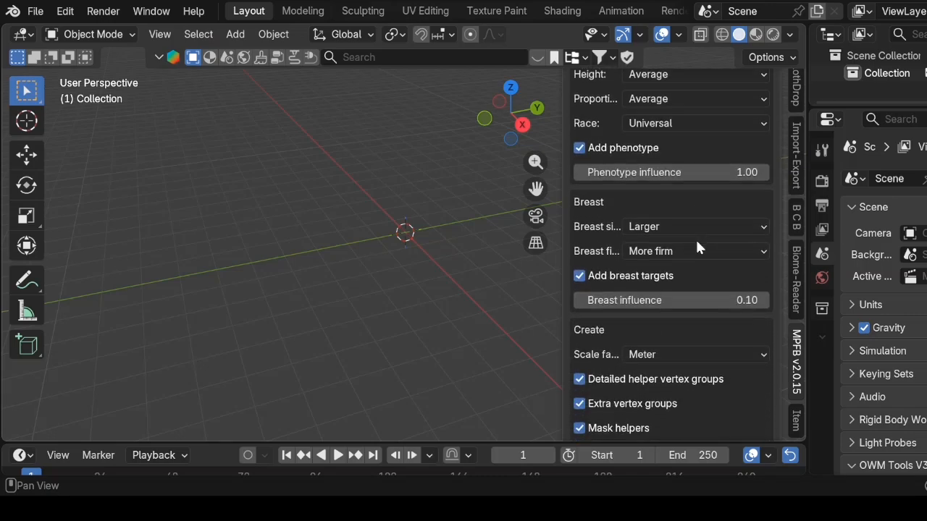
scroll(698, 248, down, 3)
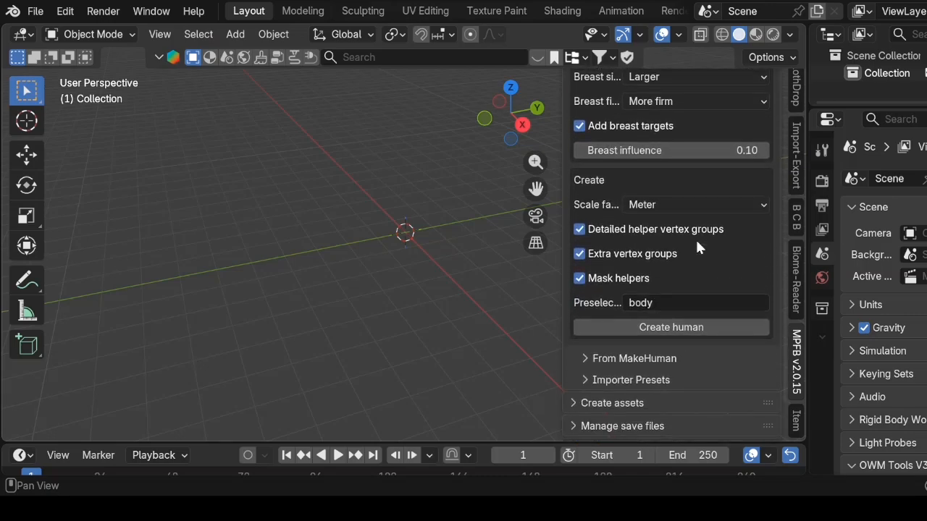
click(659, 330)
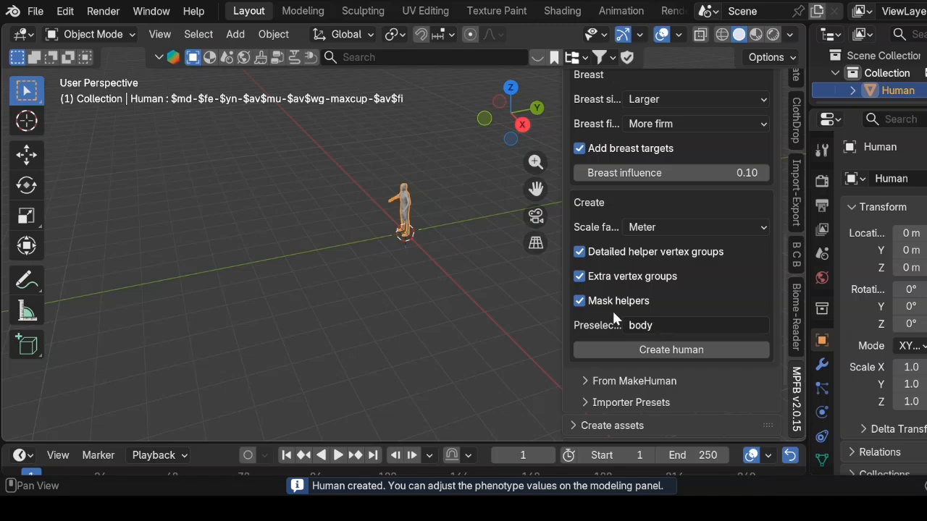
- Inspect the created human from the front and expand the phenotype macrodetails in MPFB's Model section
scroll(448, 168, up, 7)
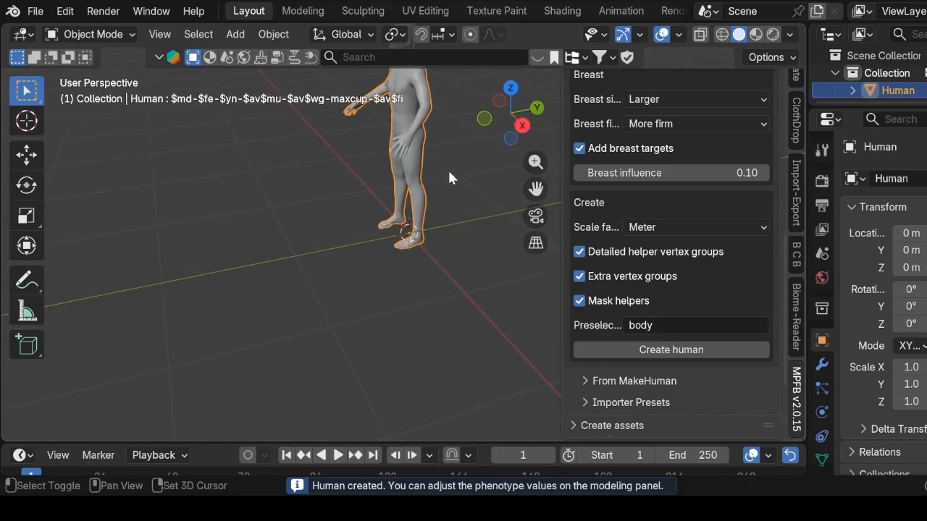
shift+middle_drag(449, 173, 323, 167)
scroll(448, 168, up, 2)
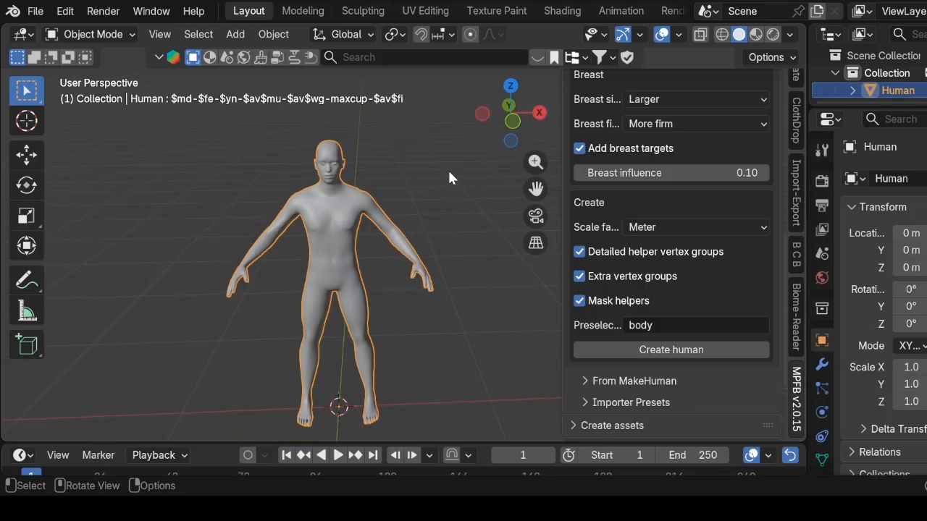
scroll(449, 178, down, 1)
scroll(667, 290, down, 3)
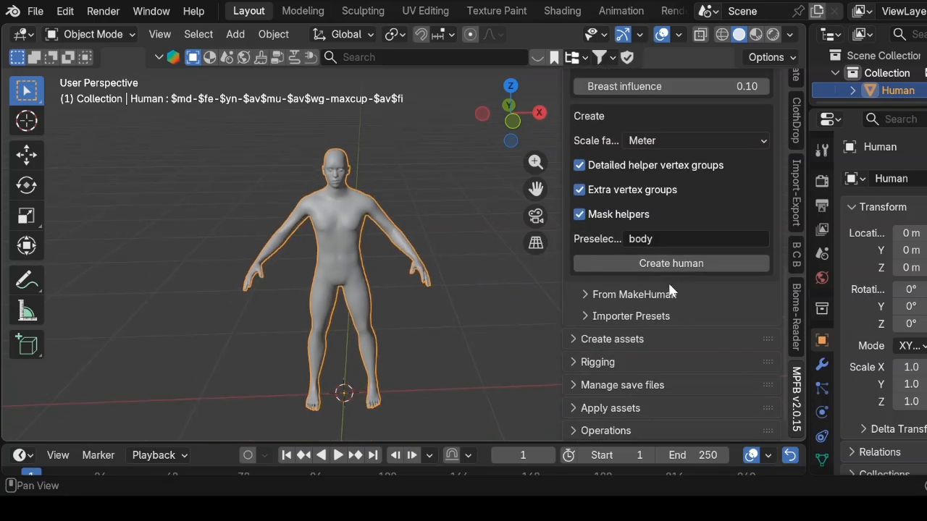
scroll(669, 289, up, 15)
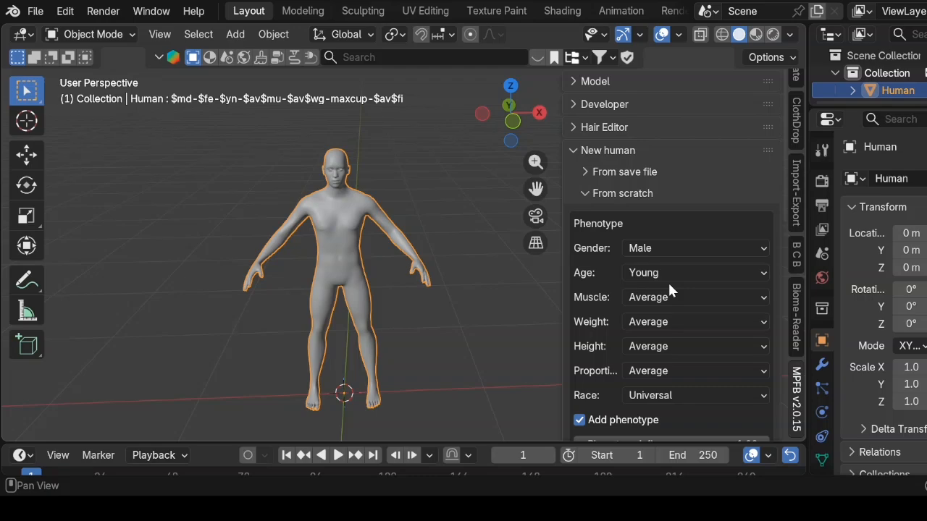
click(570, 82)
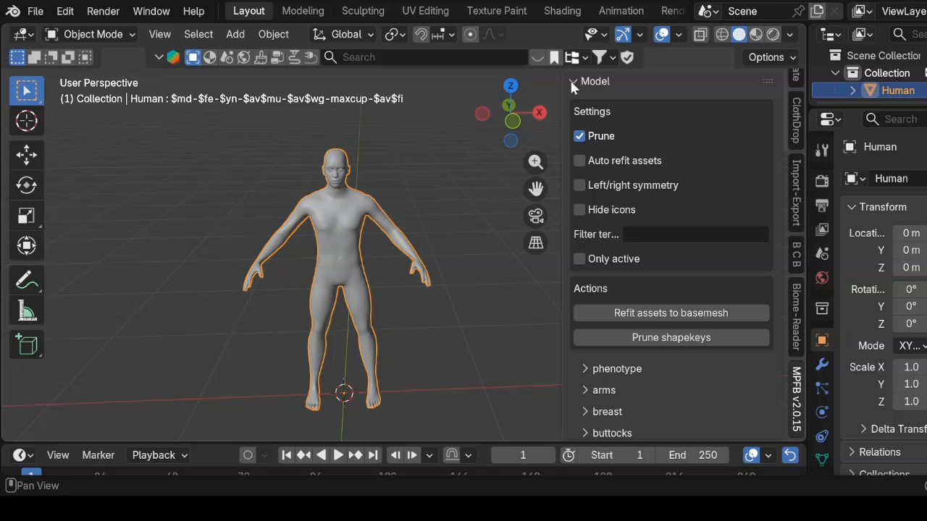
click(601, 368)
scroll(600, 369, down, 5)
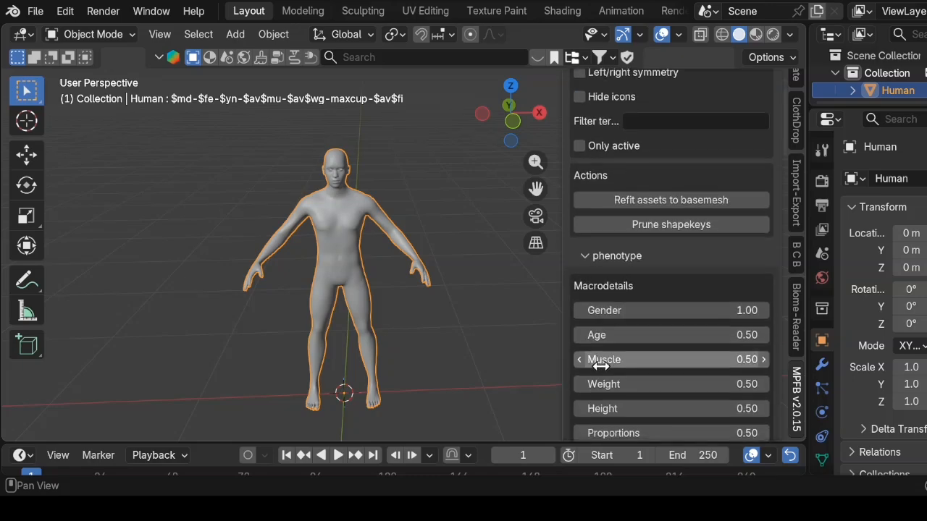
- Try an Age of 1.00 on the human and set it back to 0.50
drag(658, 259, 632, 283)
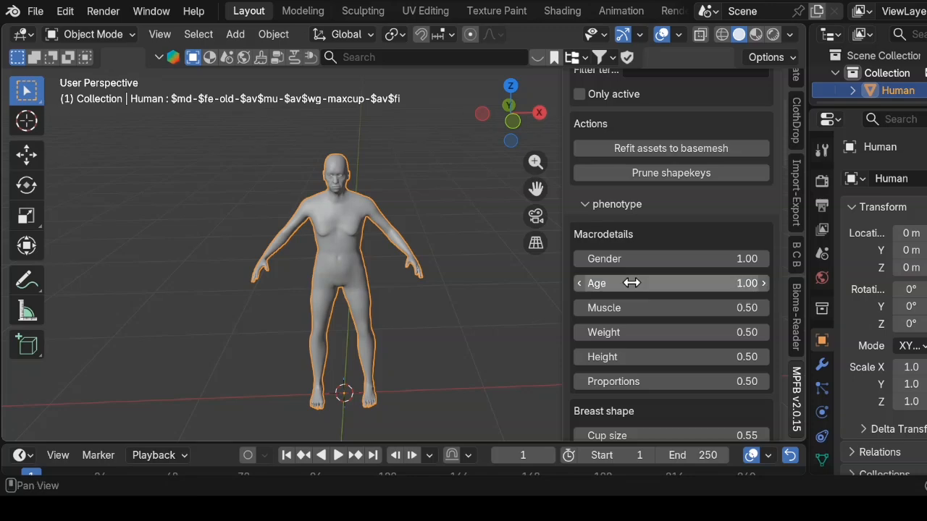
scroll(350, 228, up, 2)
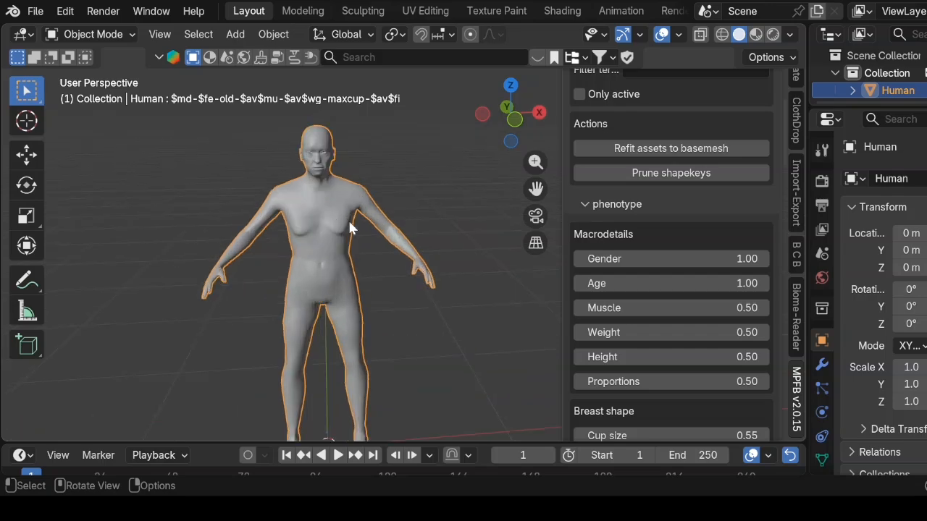
scroll(350, 228, up, 3)
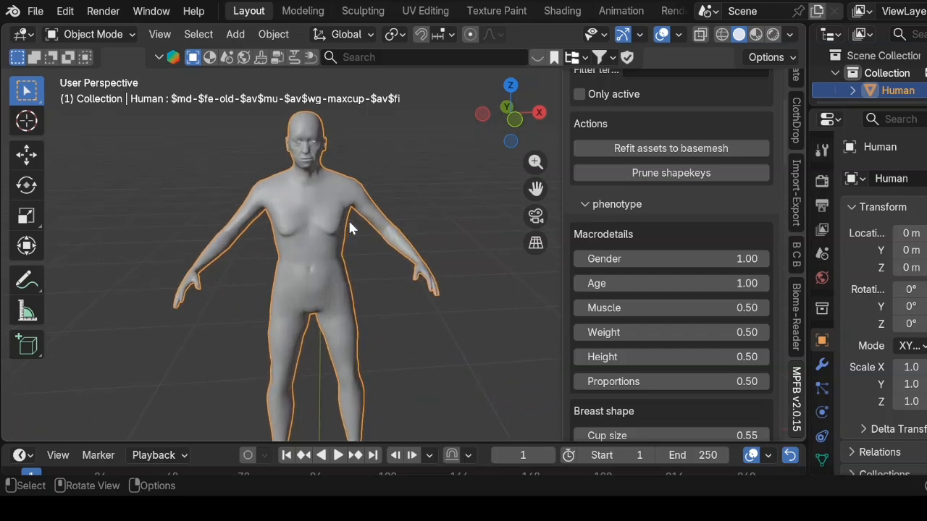
click(710, 285)
text(0)
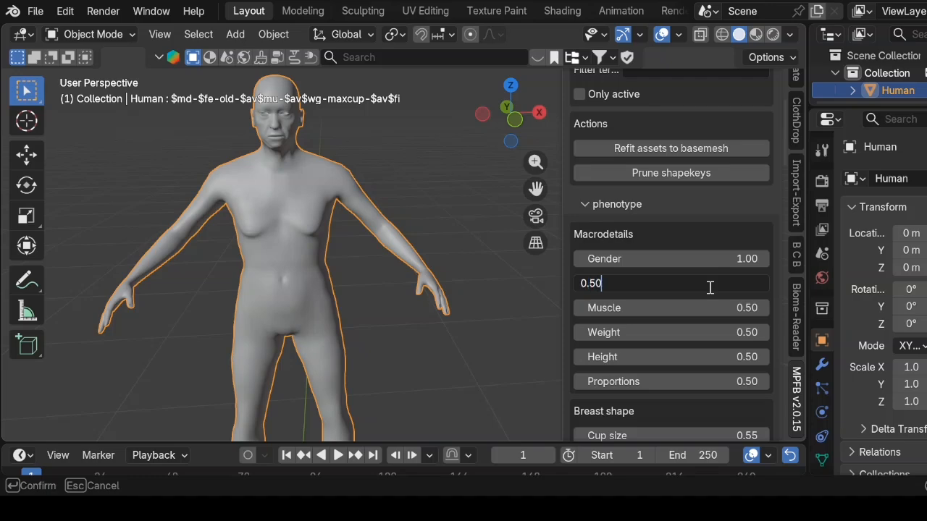
key(Return)
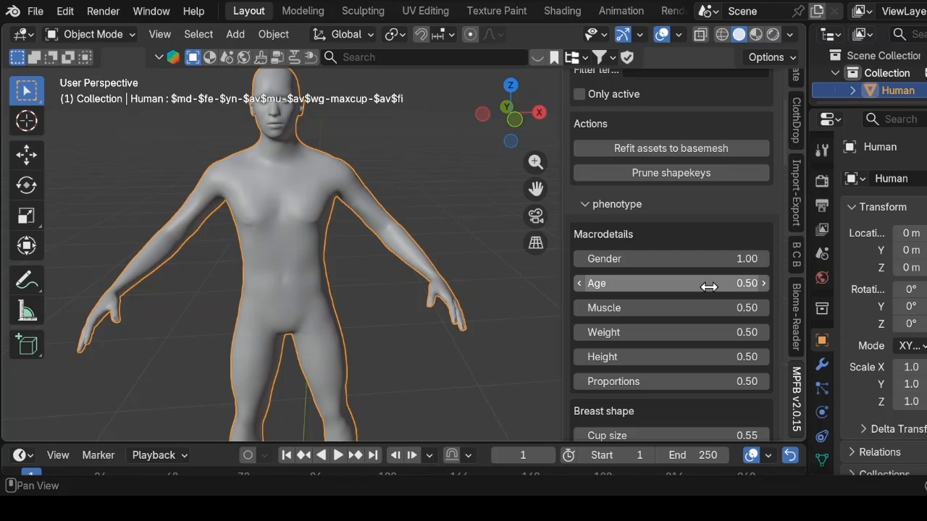
- Set the human's Muscle to 1.00 and Weight to 0.00 in the phenotype macrodetails
mouse_move(712, 308)
mouse_down()
mouse_move(768, 308)
mouse_move(659, 308)
mouse_move(768, 308)
mouse_move(714, 307)
mouse_up()
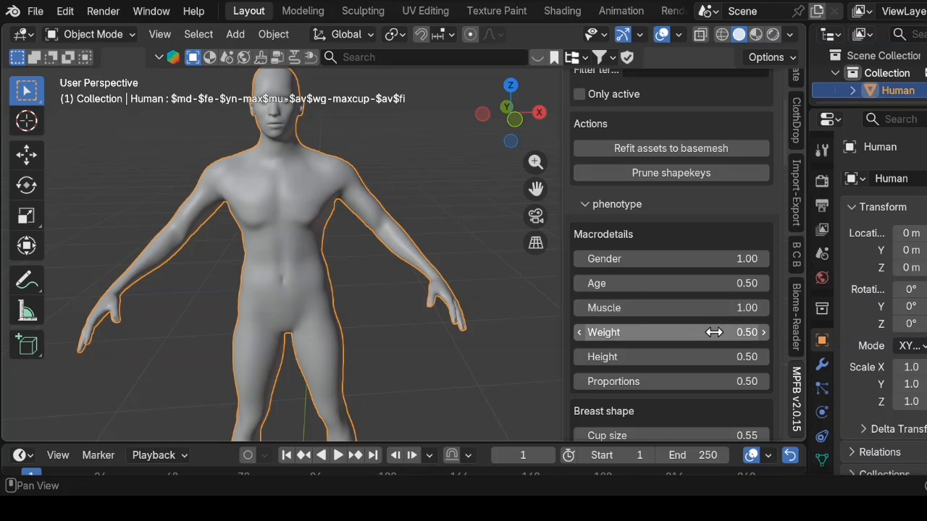
drag(713, 331, 579, 332)
scroll(714, 332, down, 3)
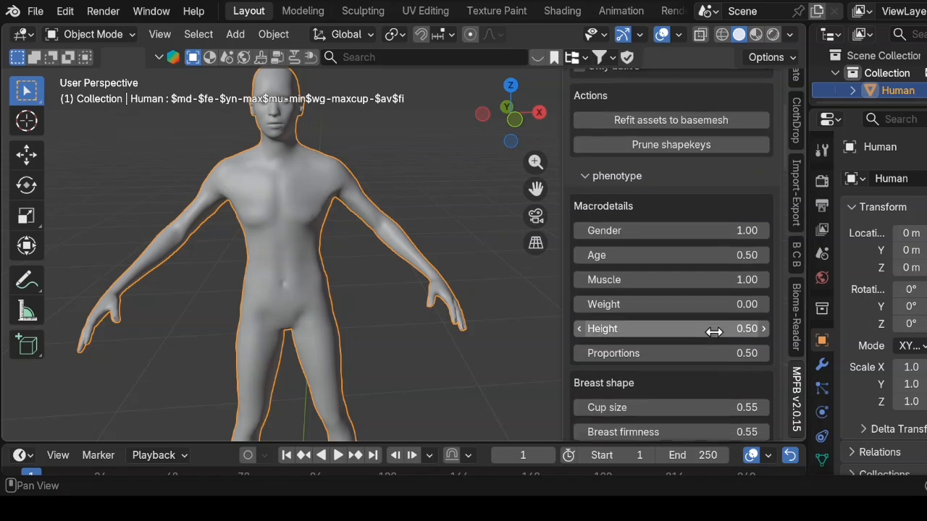
drag(701, 277, 579, 278)
- Set the human's Height to 0.47 and Proportions to 0.41, and check the whole figure
drag(683, 302, 666, 326)
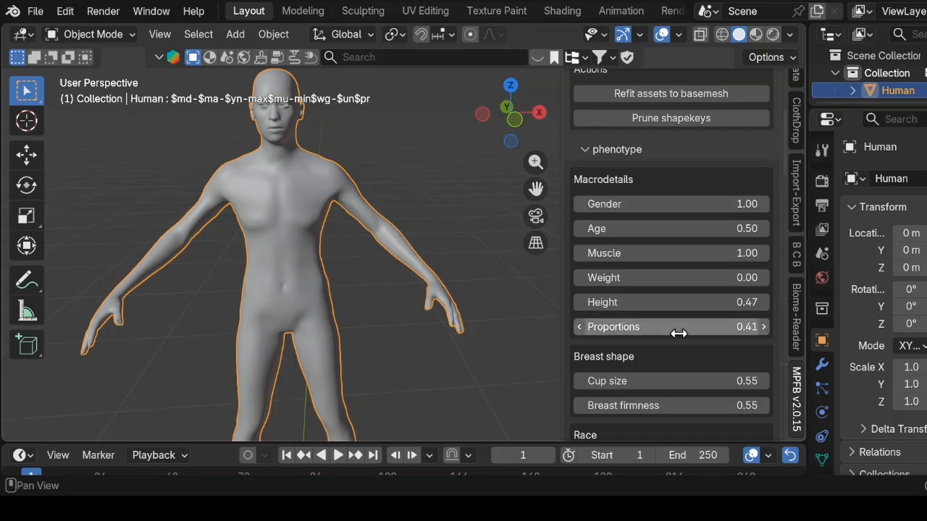
scroll(453, 233, down, 2)
middle_drag(453, 233, 453, 232)
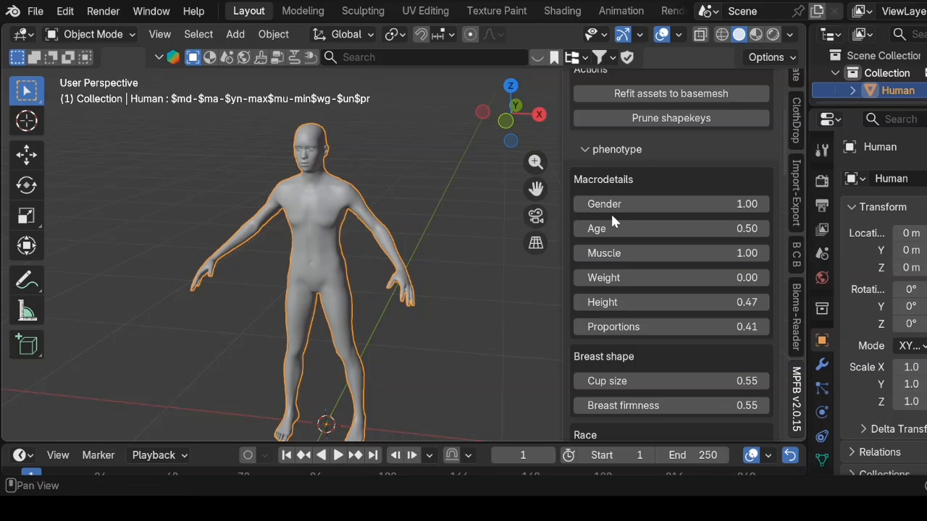
- Collapse MPFB's Model section
scroll(624, 213, up, 2)
scroll(625, 217, up, 5)
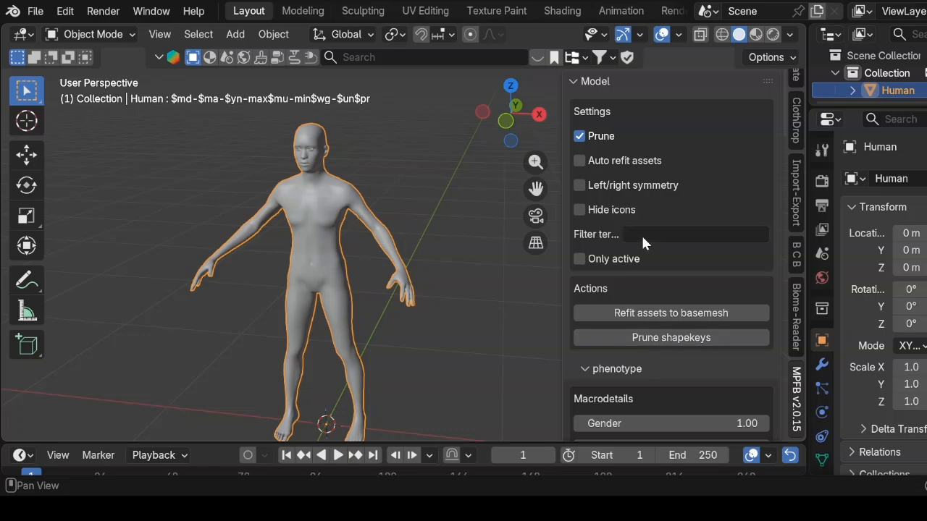
click(575, 82)
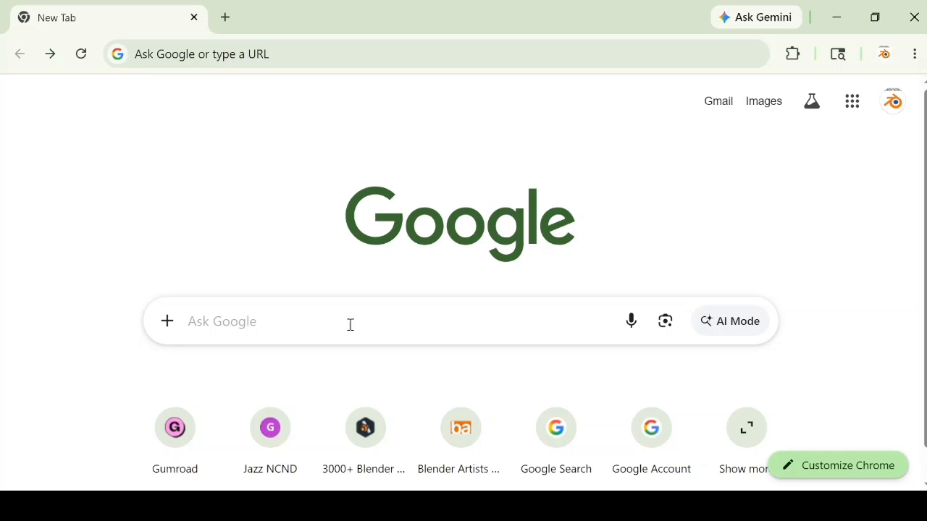
- Search the web for "mpfb assets download" and open the MakeHuman Community's Download assets page
click(351, 325)
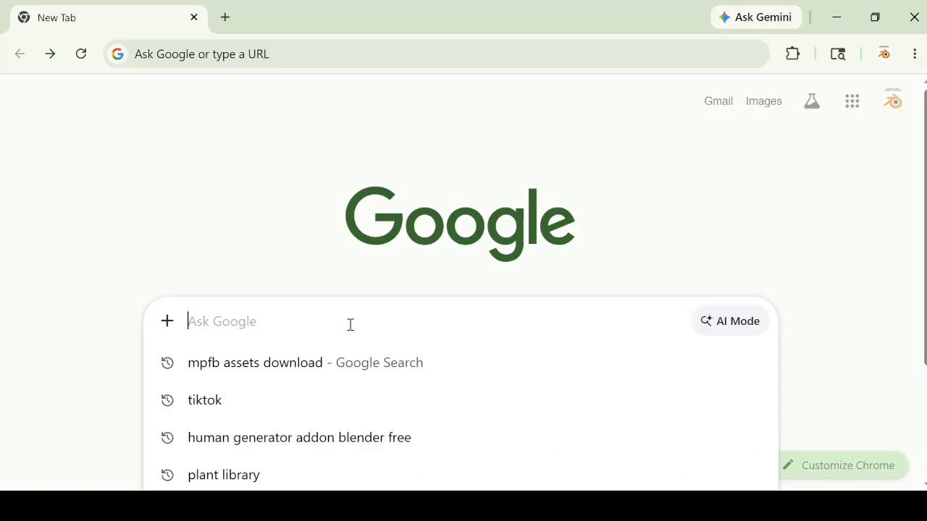
text(mpf)
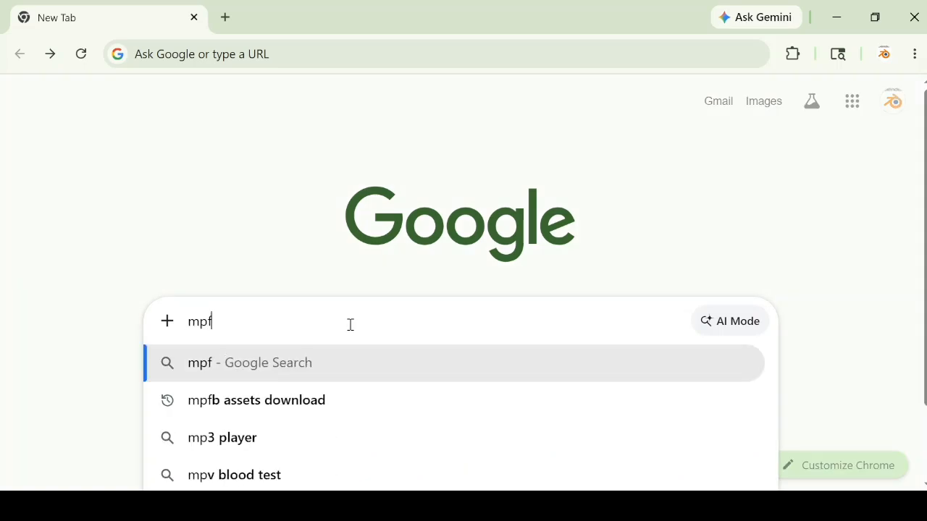
text(b)
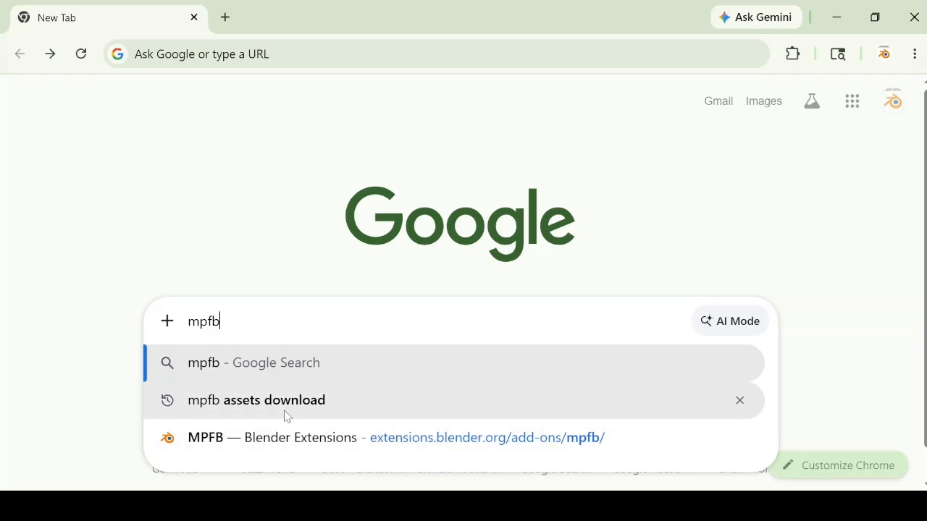
click(287, 402)
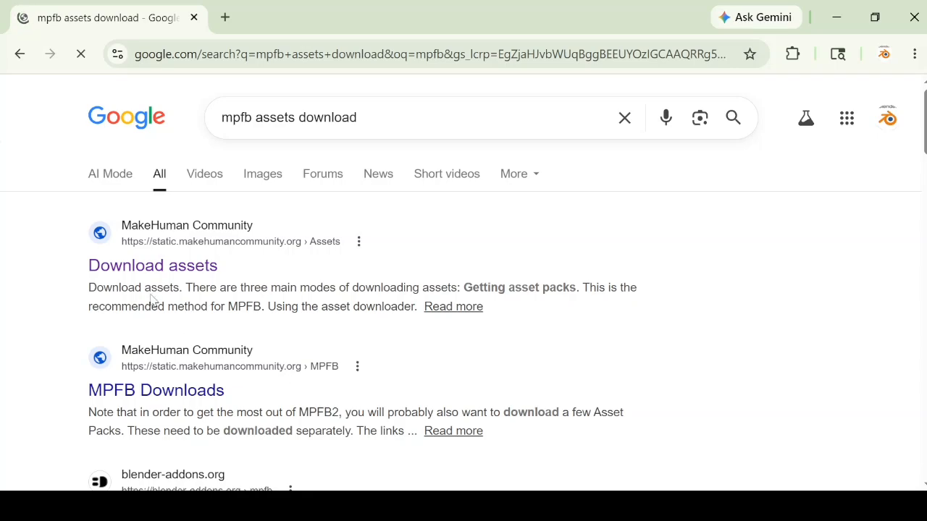
click(147, 273)
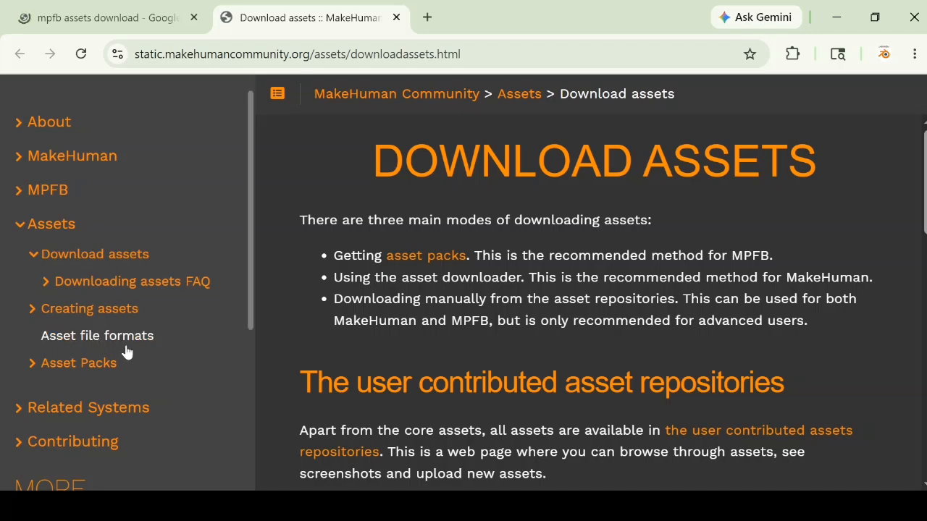
- Open the MakeHuman system assets page from the site's list of available asset packs
click(105, 366)
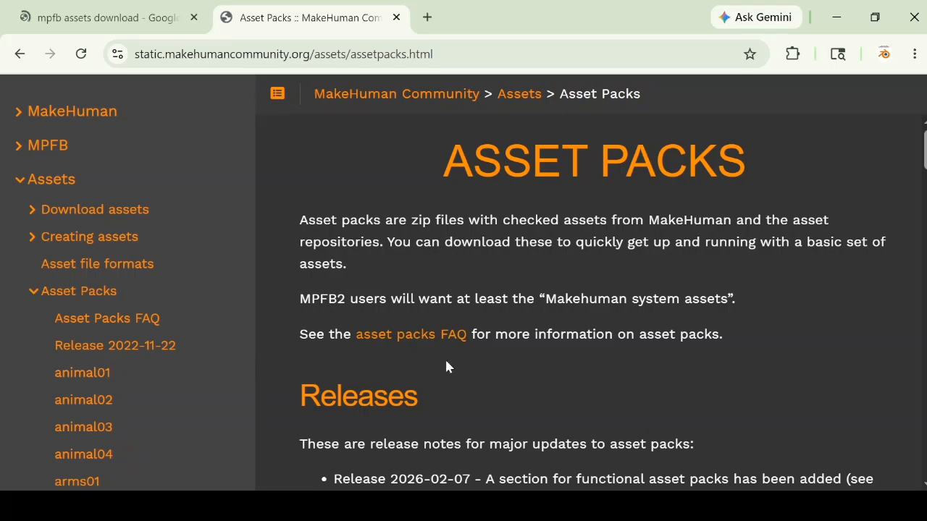
scroll(445, 366, down, 10)
scroll(446, 361, down, 1)
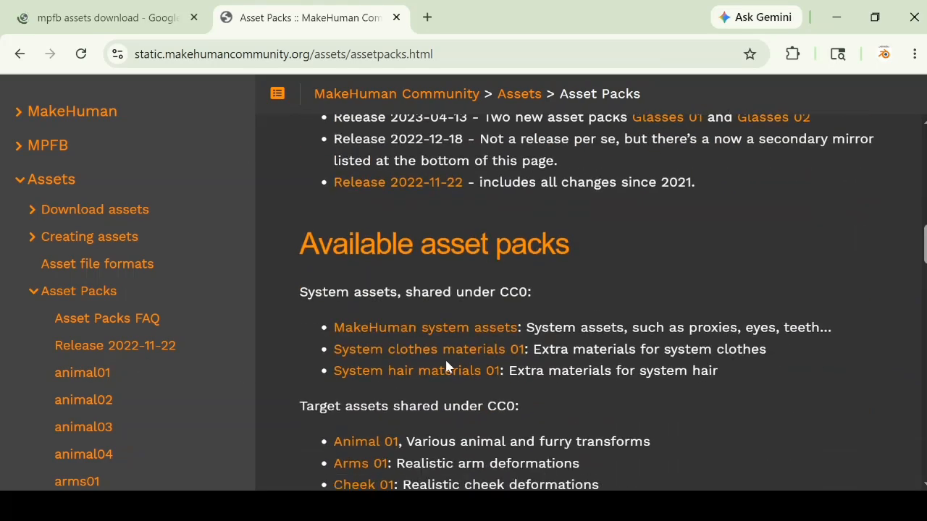
click(448, 333)
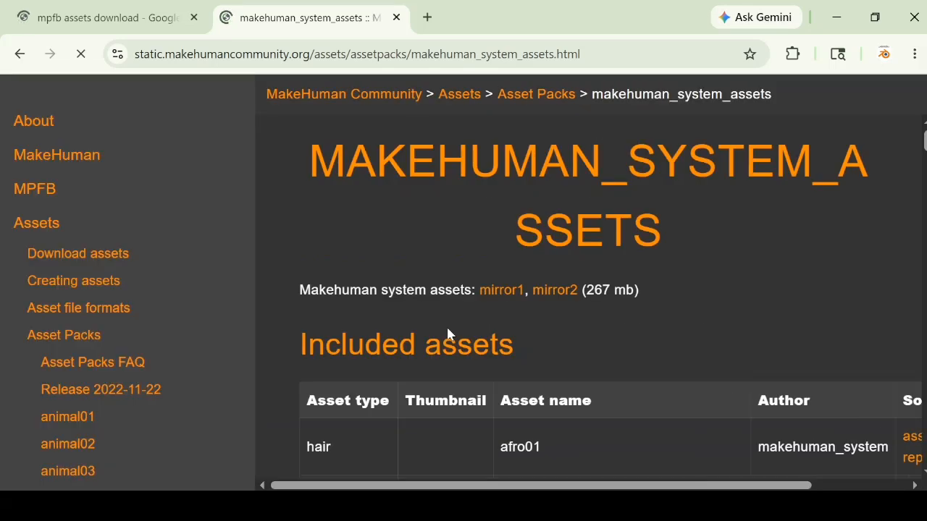
- Look through the included system assets and download the MakeHuman system assets pack from mirror1
scroll(447, 333, down, 15)
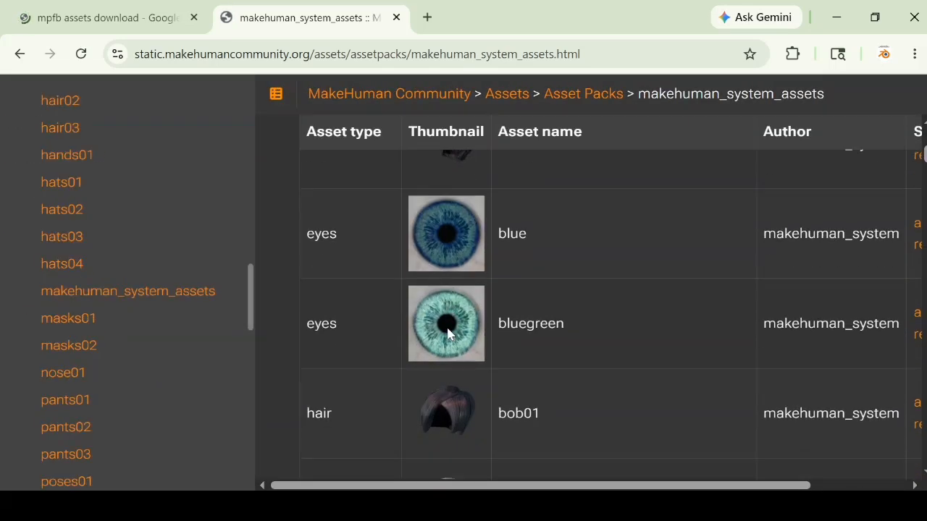
scroll(449, 333, down, 20)
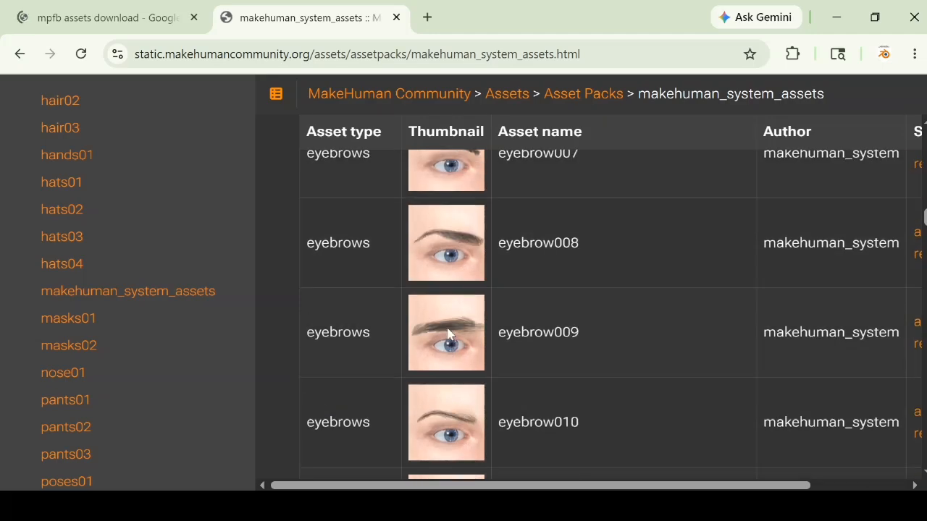
scroll(448, 333, down, 20)
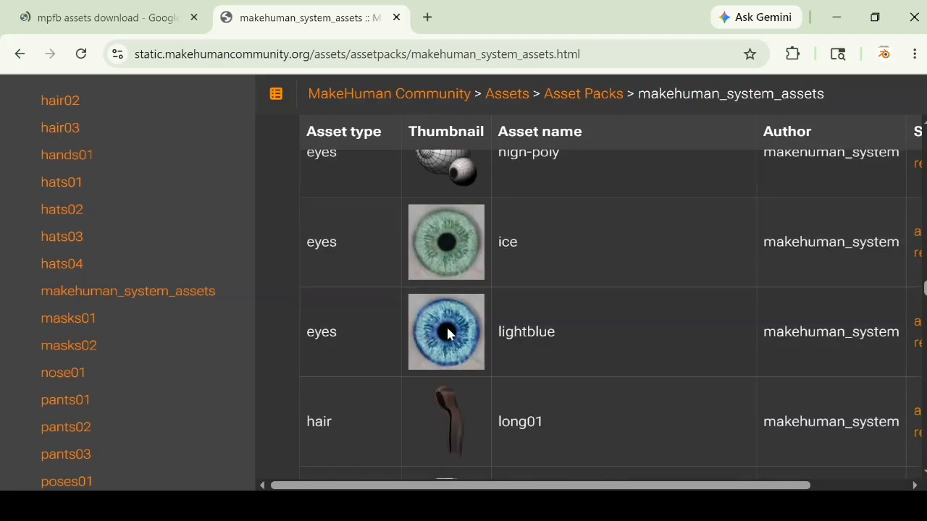
scroll(447, 333, down, 20)
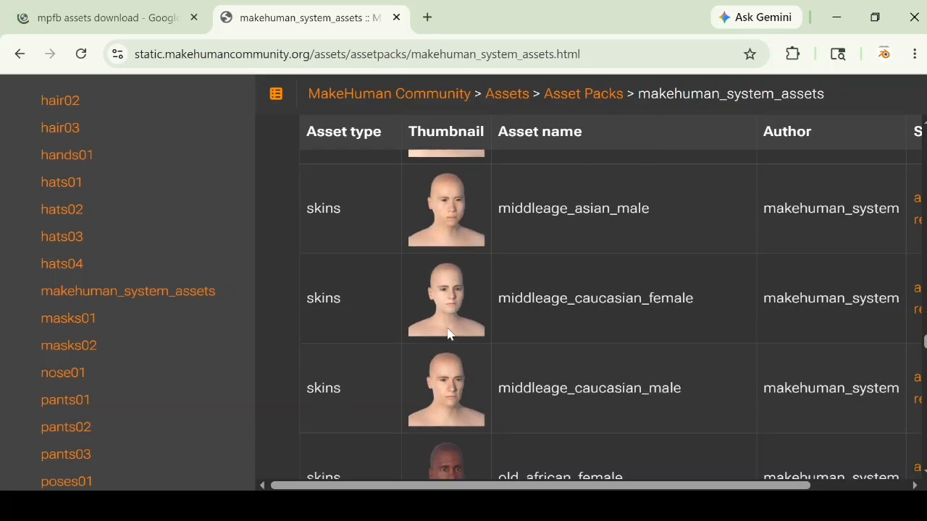
scroll(448, 333, down, 5)
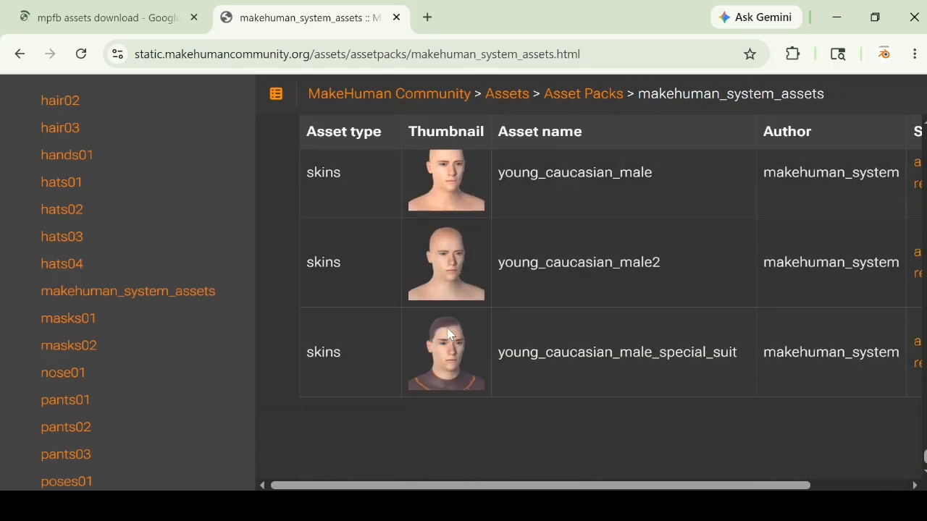
scroll(447, 333, up, 20)
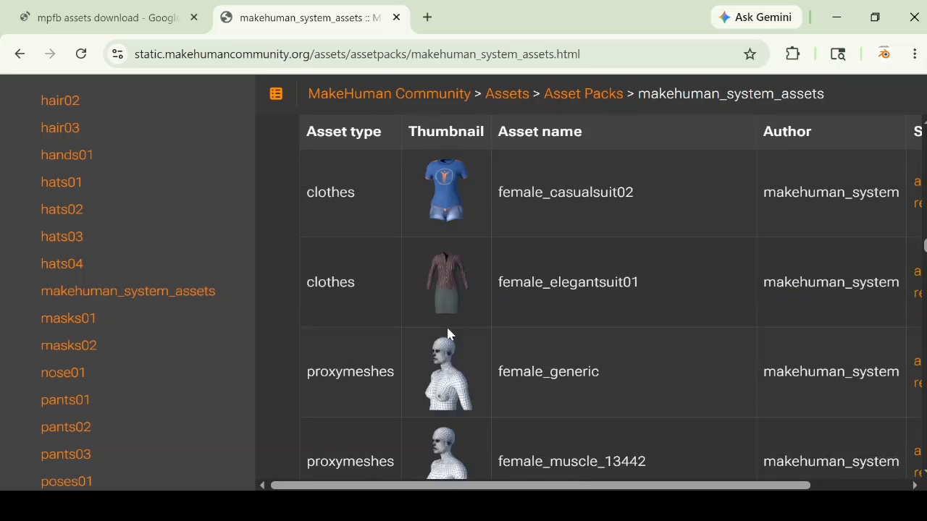
scroll(447, 333, up, 5)
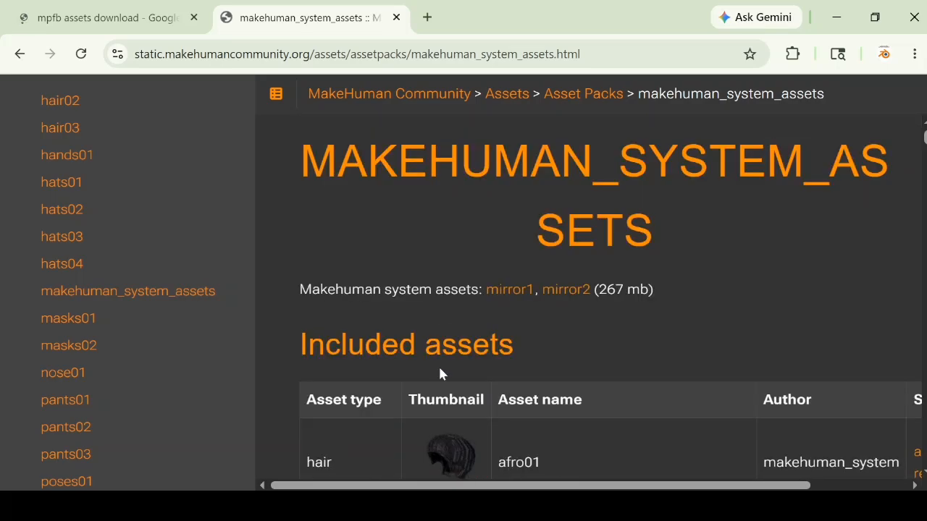
click(506, 290)
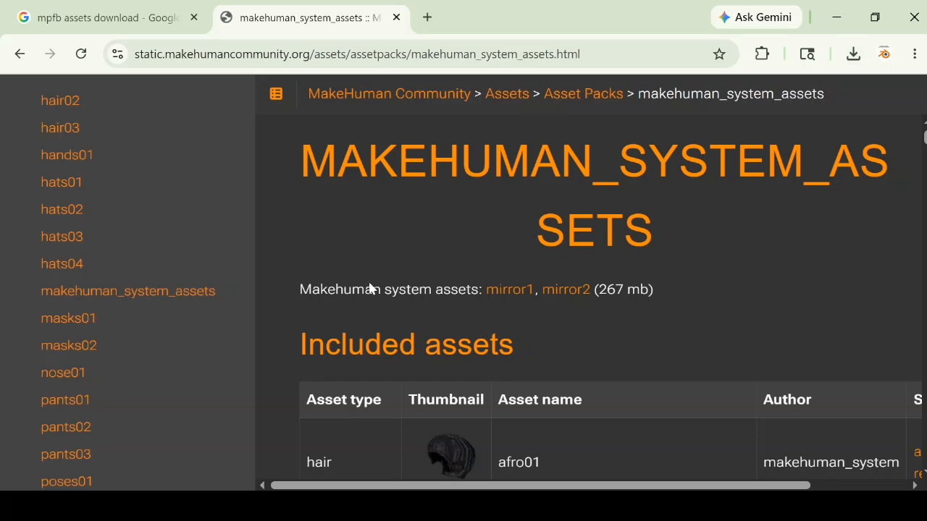
- Open the hair02 asset pack, look through its hairstyles and download the pack from mirror1
scroll(122, 293, up, 1)
scroll(121, 292, up, 1)
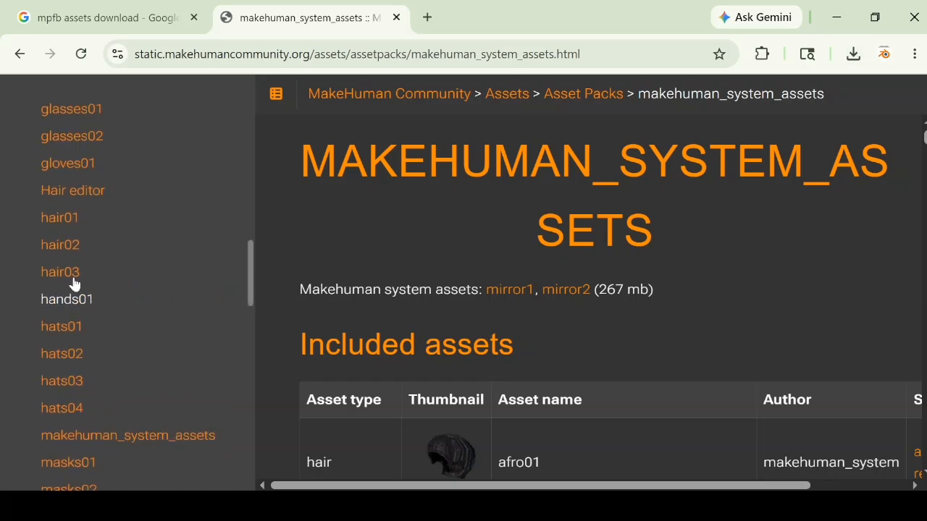
click(64, 248)
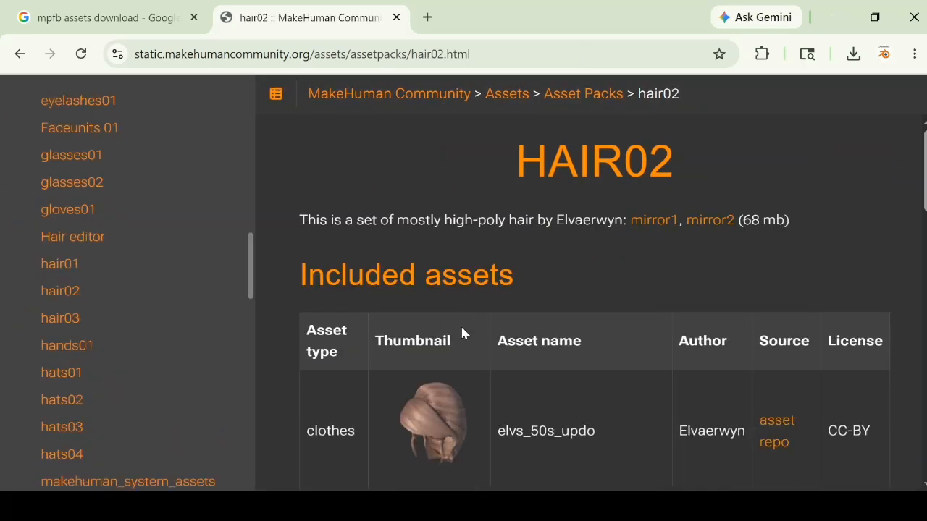
scroll(462, 333, down, 4)
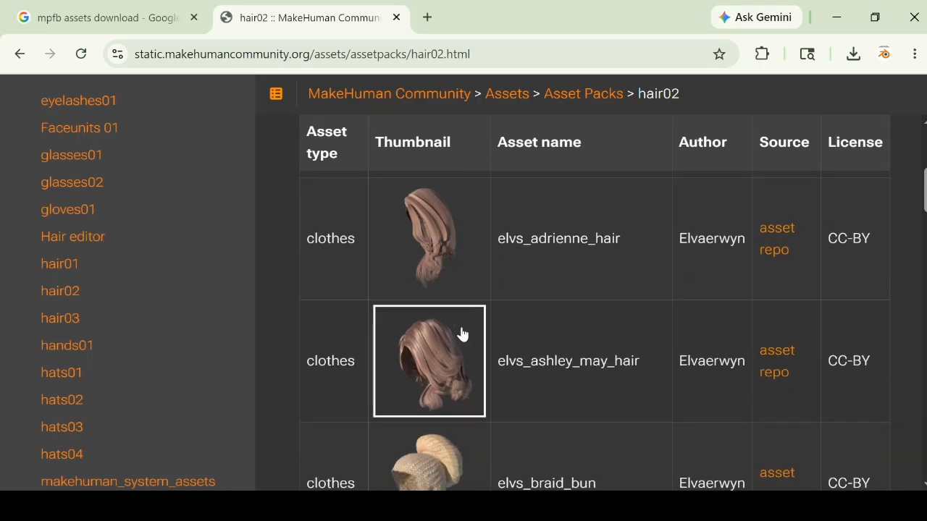
scroll(462, 333, up, 4)
scroll(462, 333, down, 12)
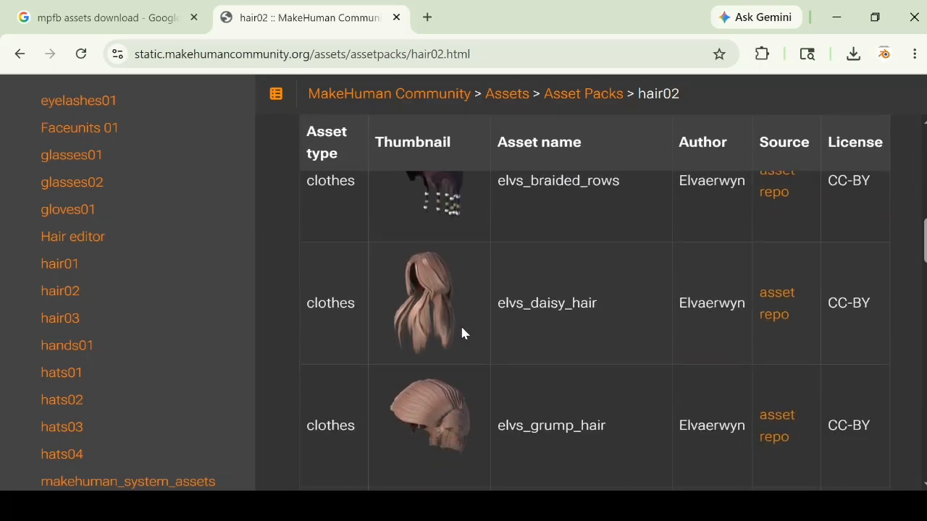
scroll(463, 333, down, 10)
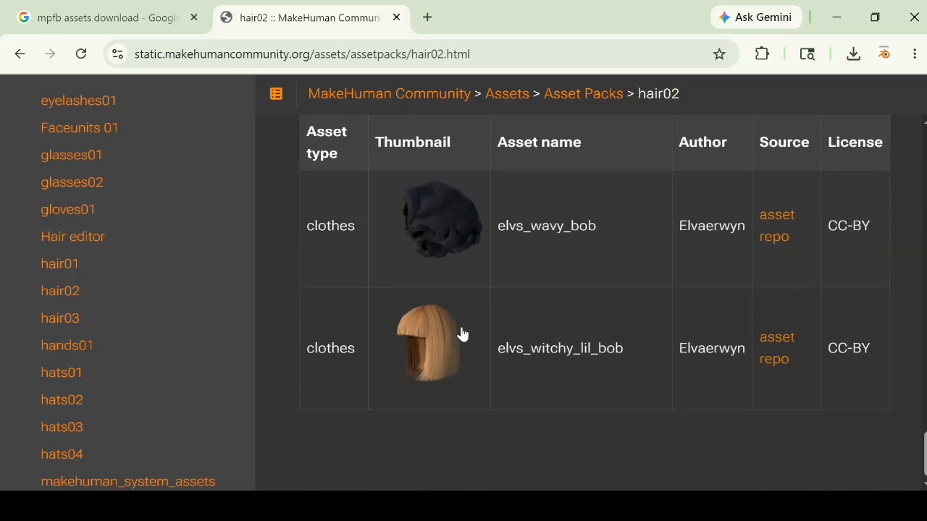
scroll(462, 334, up, 15)
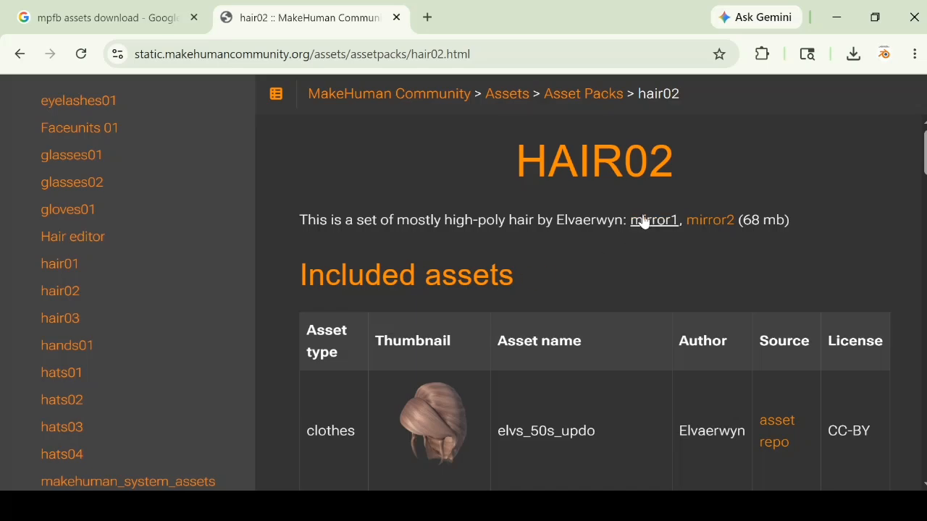
click(652, 220)
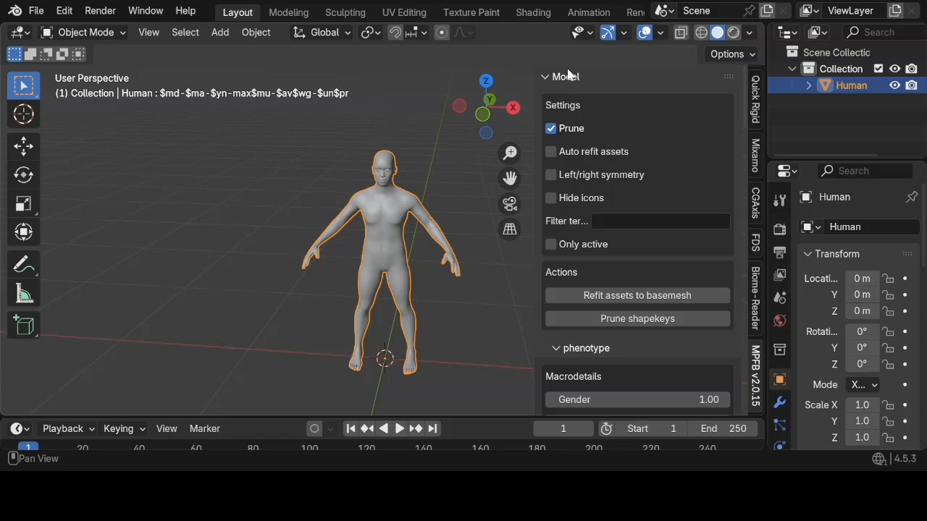
- In Blender, collapse MPFB's Model and From scratch sections and expand Library Settings under Apply assets to reach the asset installation options
click(564, 76)
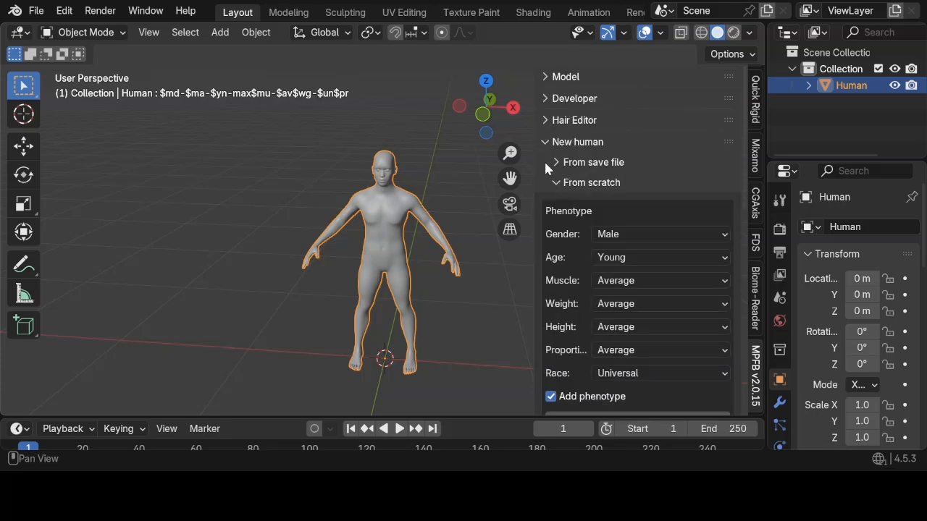
click(556, 184)
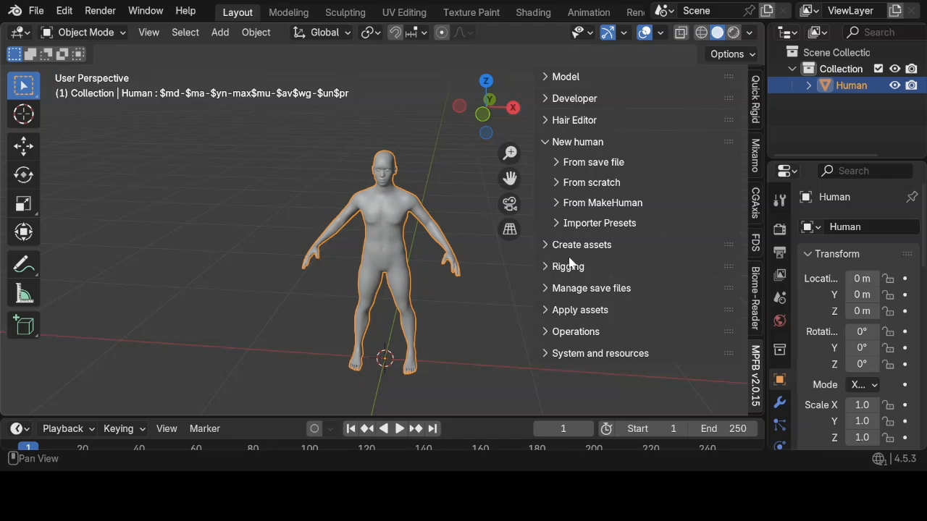
click(571, 312)
scroll(570, 314, down, 5)
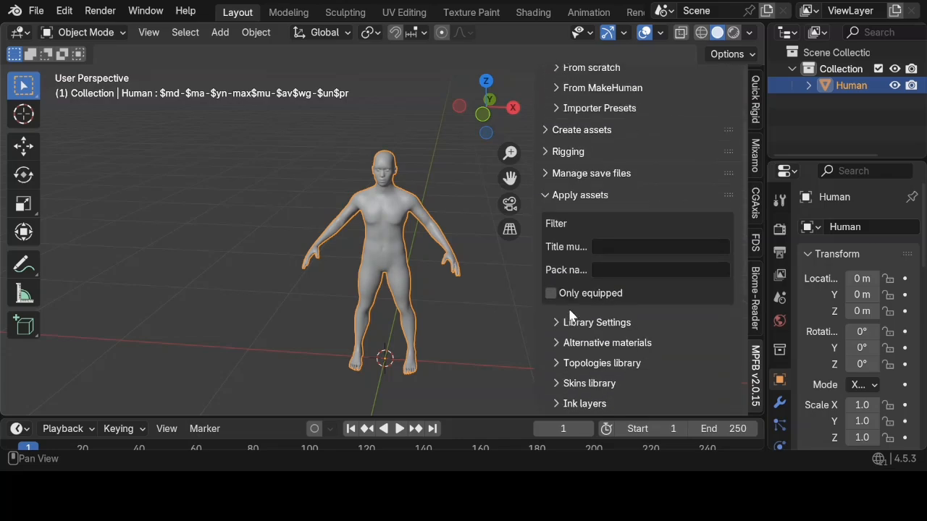
click(570, 313)
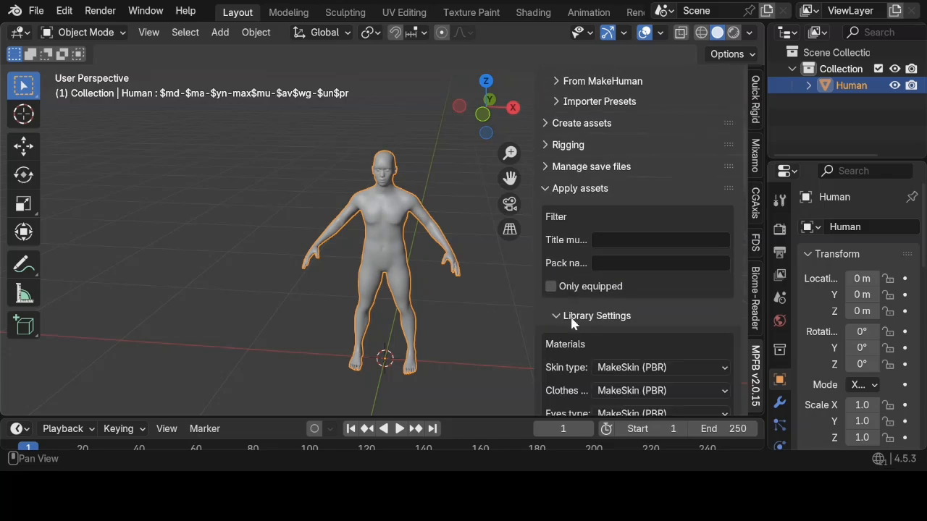
scroll(571, 316, down, 5)
scroll(570, 314, down, 12)
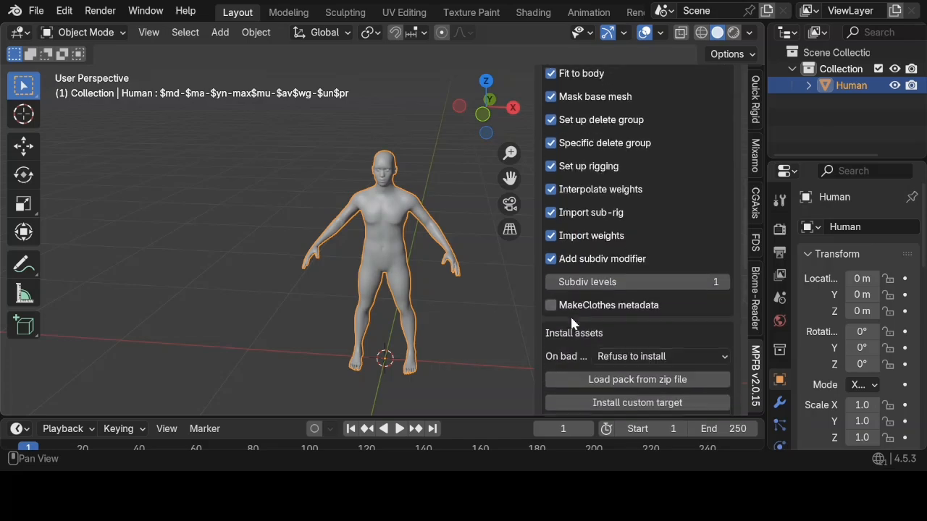
scroll(570, 319, down, 1)
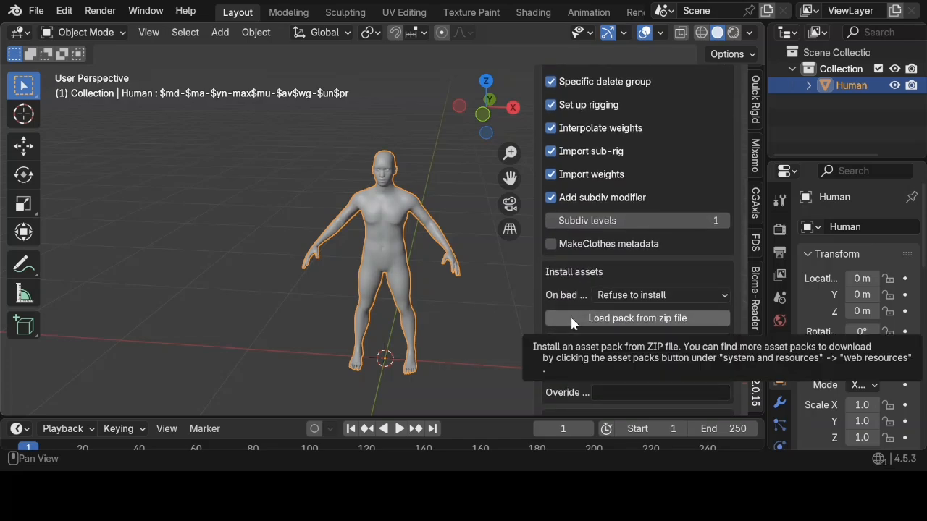
- Install the masks01_.zip asset pack from the Downloads folder into MPFB
click(589, 319)
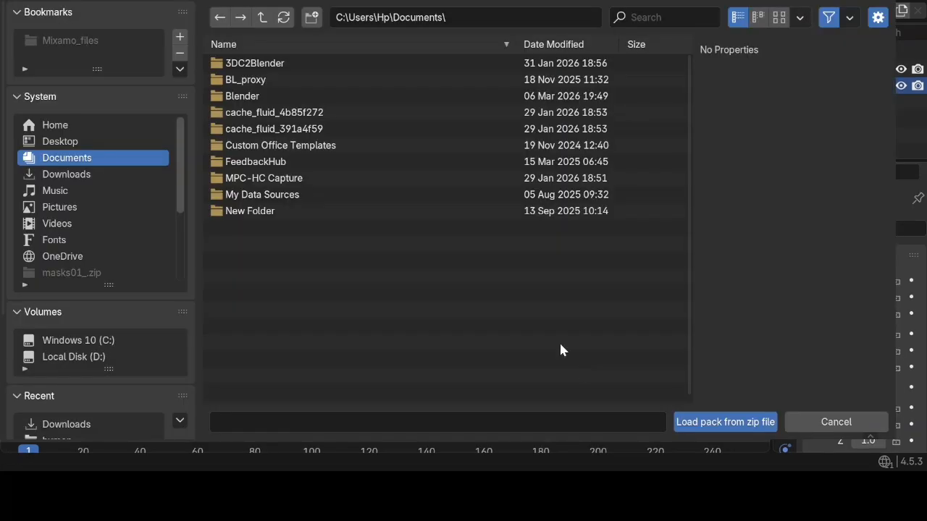
click(67, 174)
scroll(388, 120, down, 5)
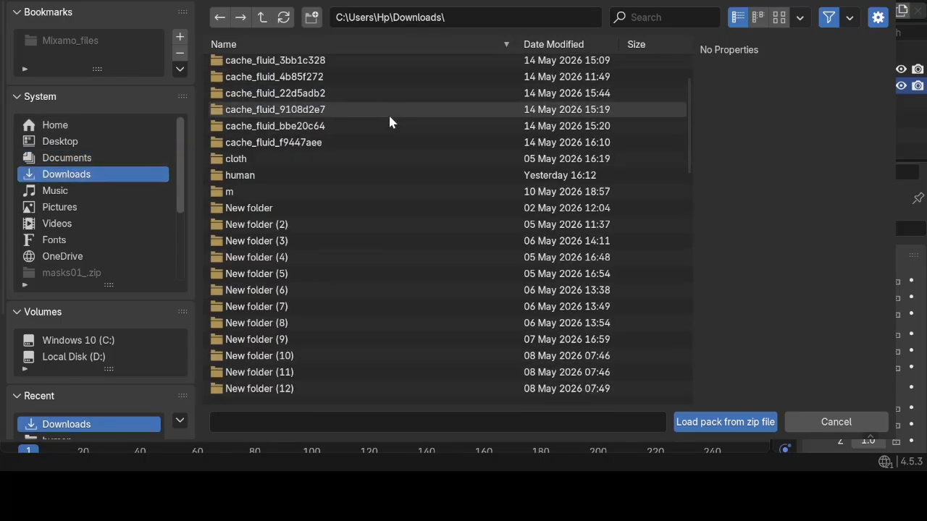
scroll(389, 120, down, 7)
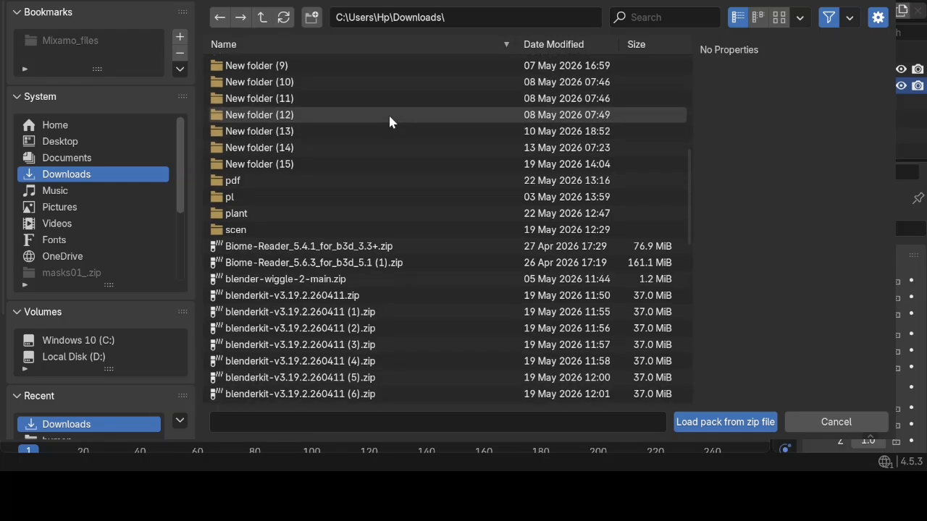
scroll(389, 122, down, 11)
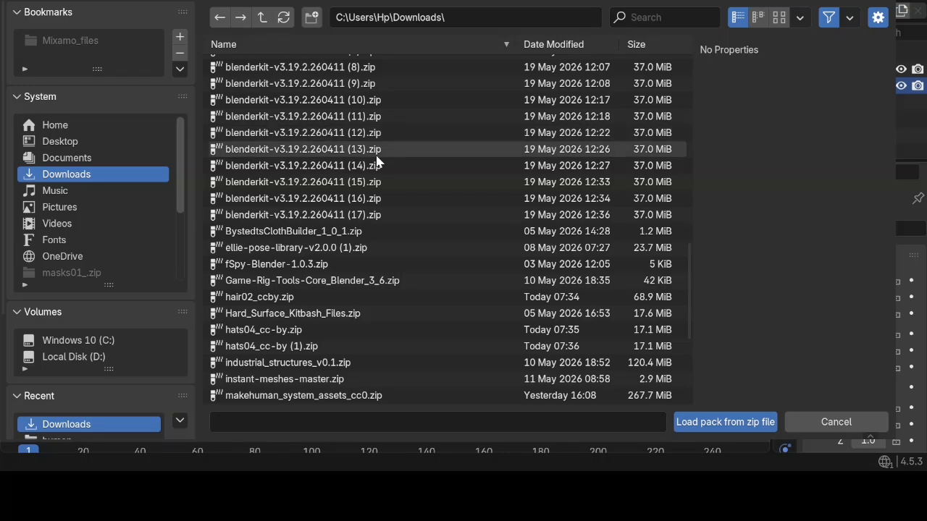
scroll(378, 163, down, 1)
scroll(377, 161, down, 4)
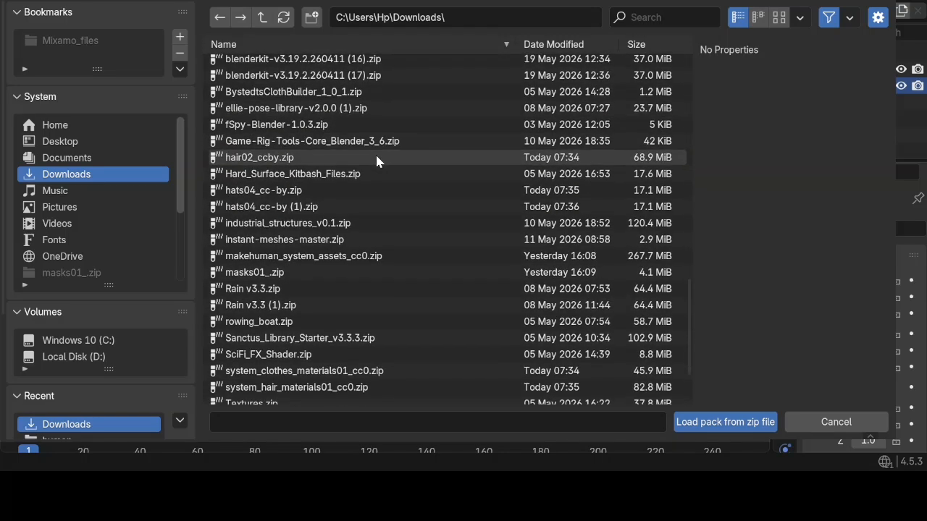
scroll(376, 161, down, 3)
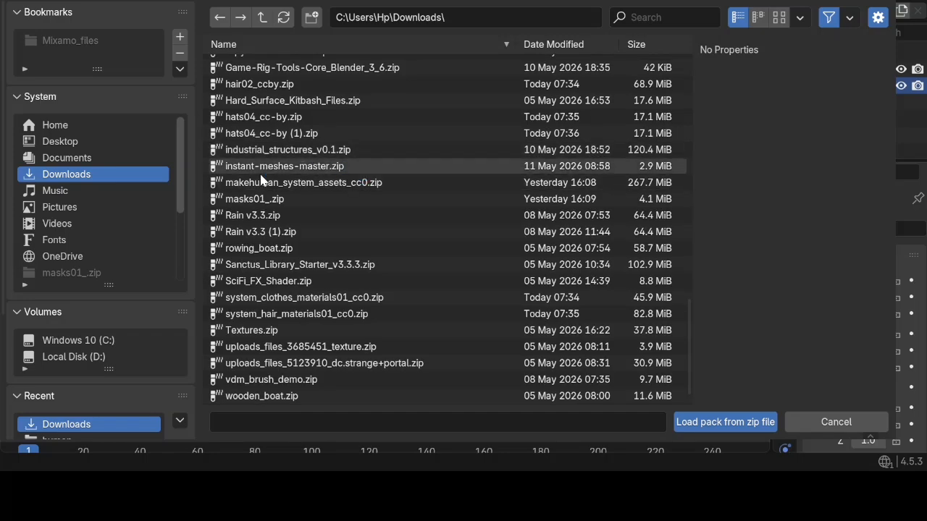
double_click(301, 198)
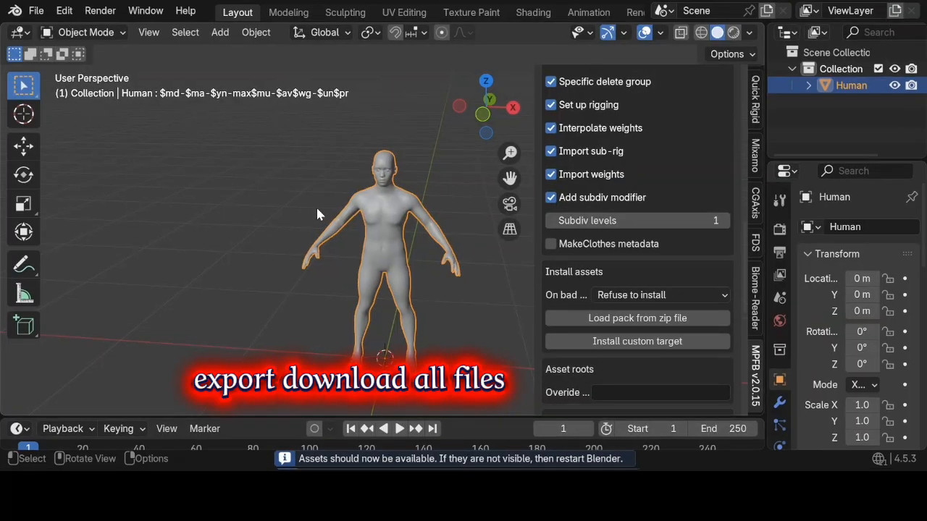
- Look through MPFB's Topologies library and expand the Skins library
scroll(547, 306, down, 5)
scroll(546, 311, down, 3)
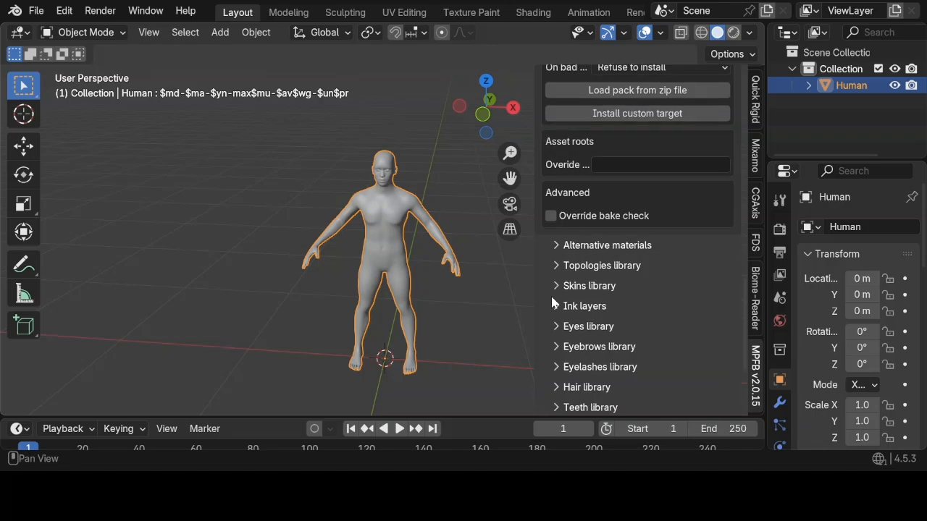
click(588, 246)
click(588, 248)
click(588, 266)
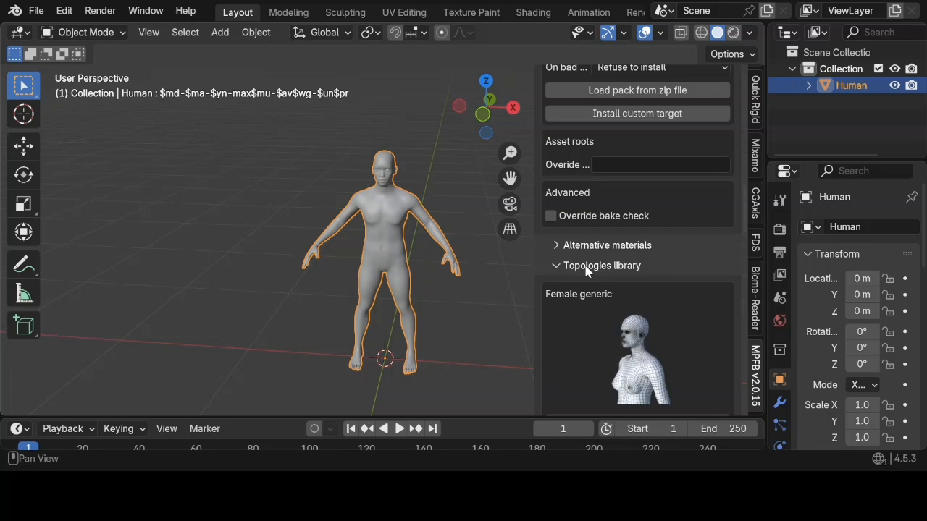
scroll(587, 271, down, 10)
scroll(587, 272, down, 20)
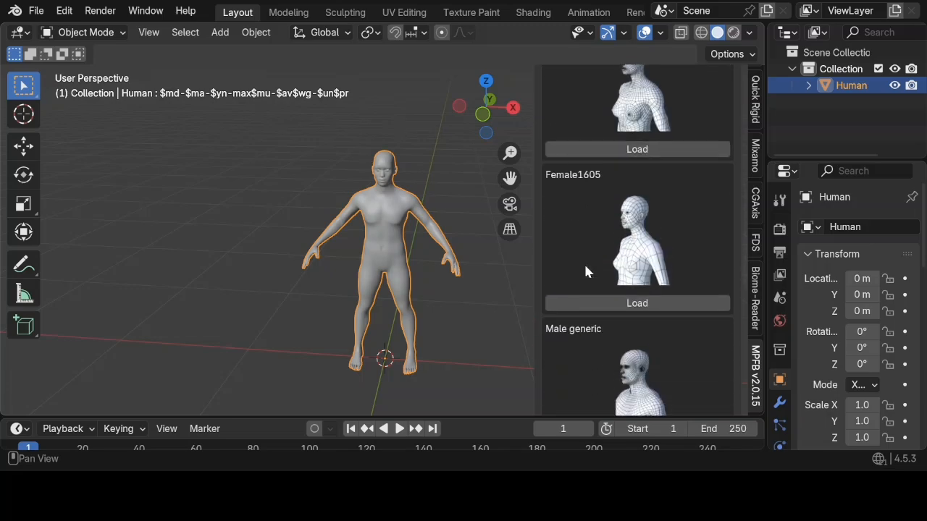
scroll(585, 246, down, 2)
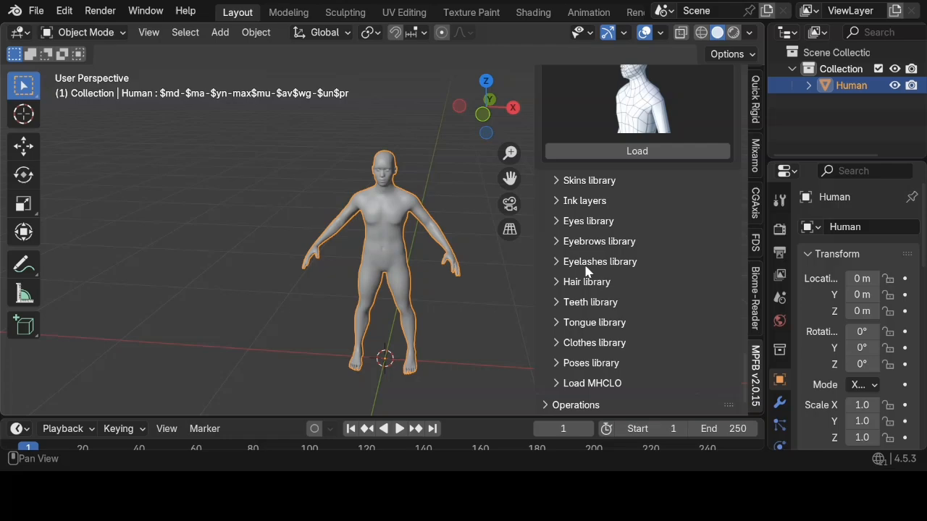
click(585, 191)
scroll(586, 196, down, 4)
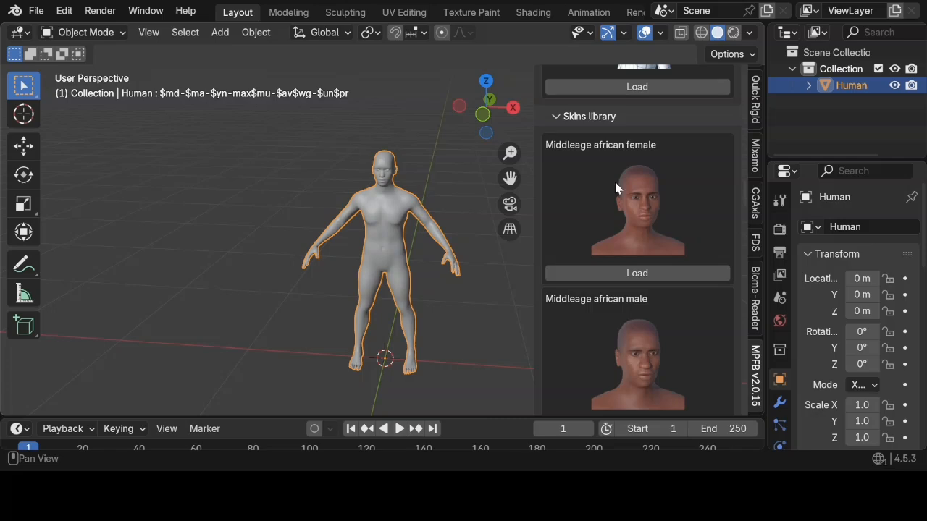
- Set the scene's render engine to EEVEE and the viewport shading to Material Preview
click(779, 229)
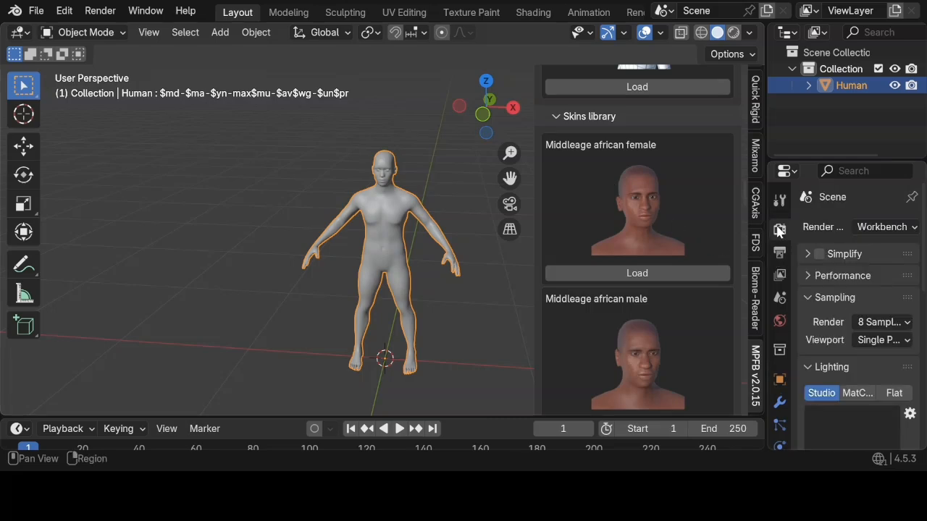
click(867, 228)
click(855, 244)
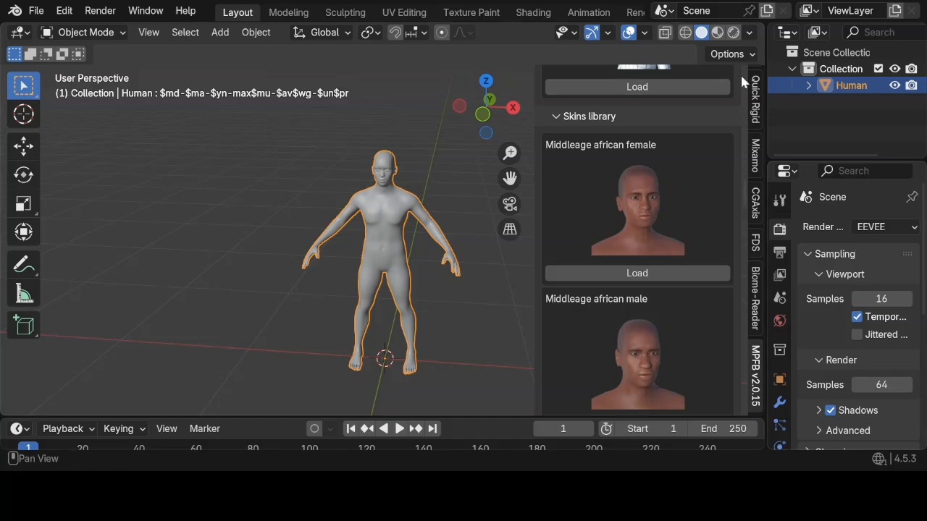
click(721, 34)
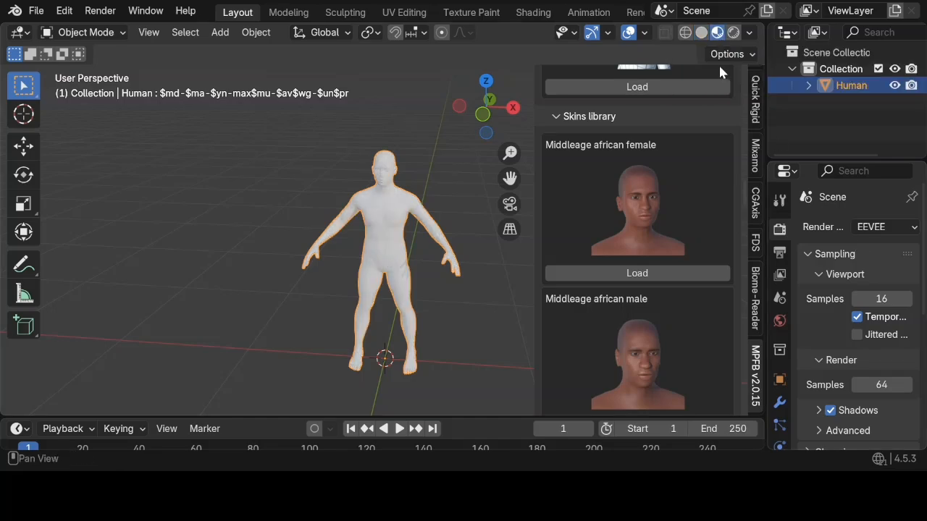
- Load the Middleage african female skin onto the human and view it on the body
scroll(671, 185, down, 1)
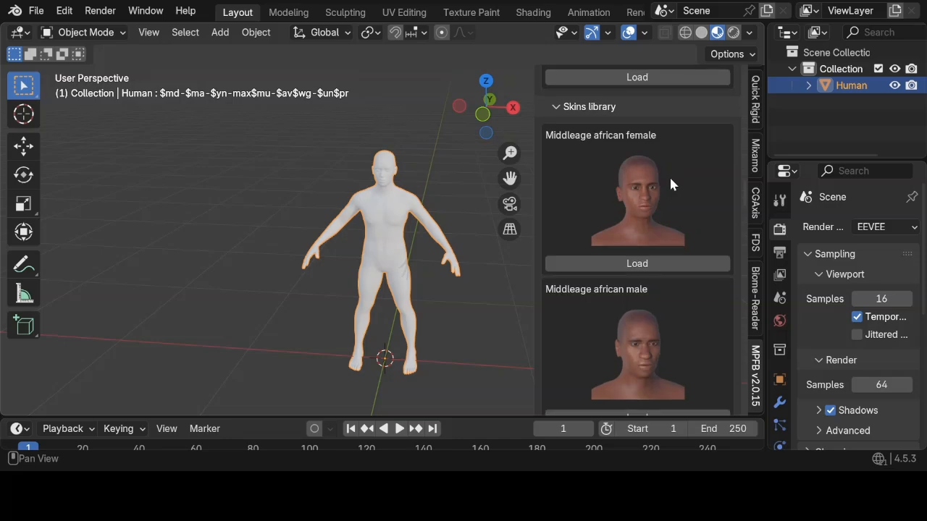
click(632, 265)
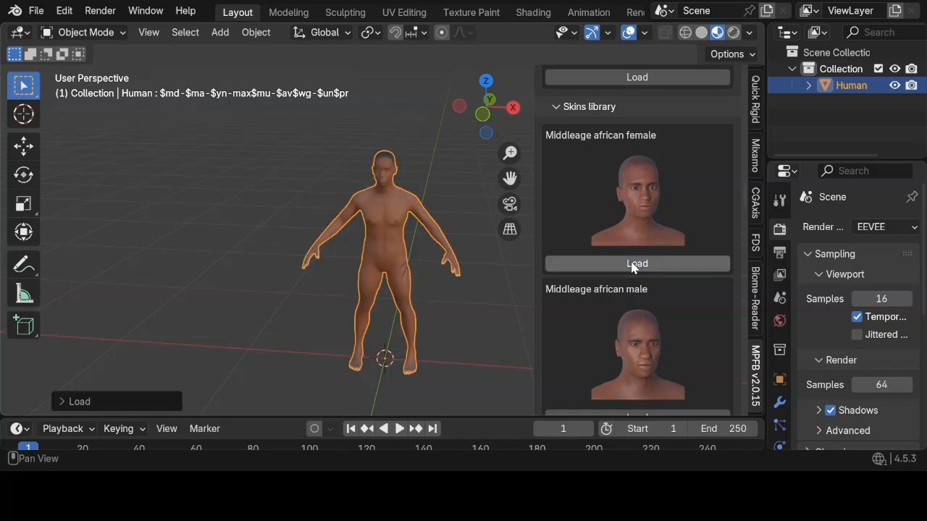
mouse_move(364, 217)
middle_down()
mouse_move(304, 216)
mouse_move(364, 218)
middle_up()
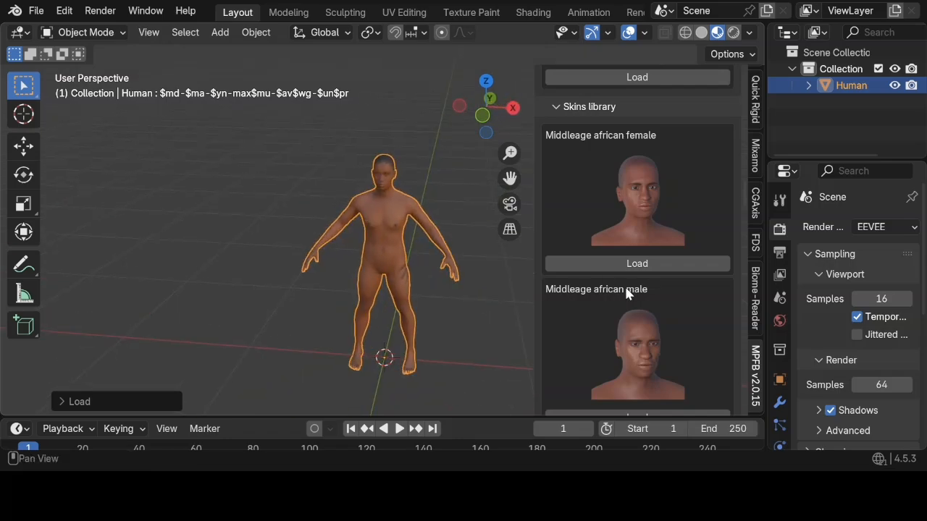
- Load the Middleage asian female skin onto the human
scroll(628, 289, down, 8)
scroll(627, 289, down, 3)
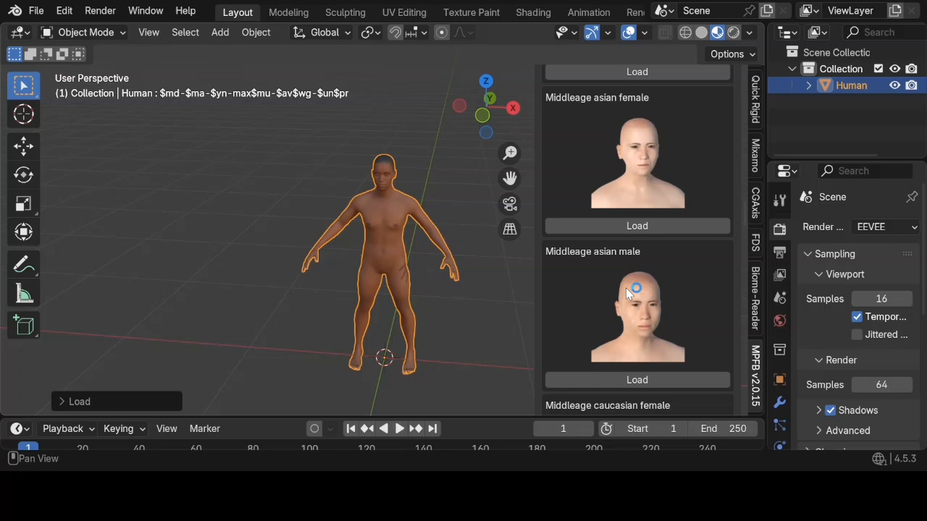
click(621, 231)
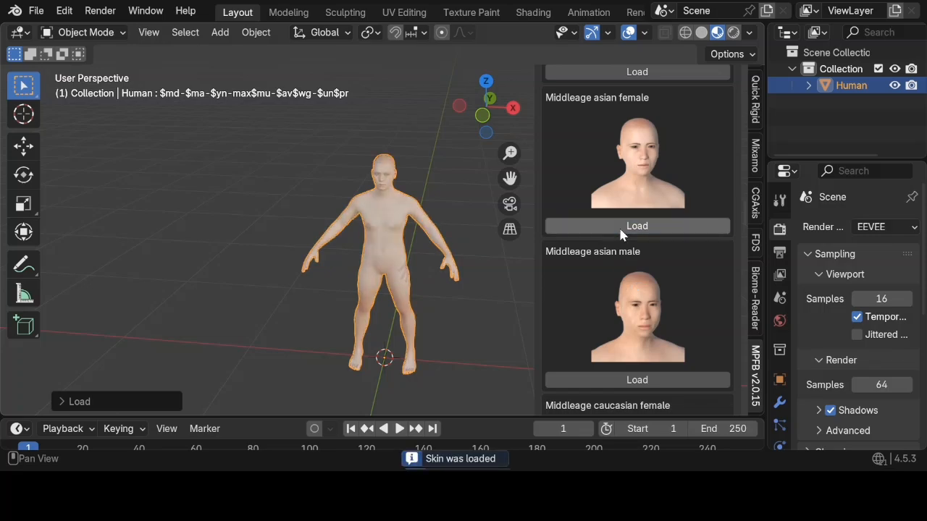
- Load the Old asian male skin onto the human and inspect it up close on the face and torso
scroll(609, 318, down, 12)
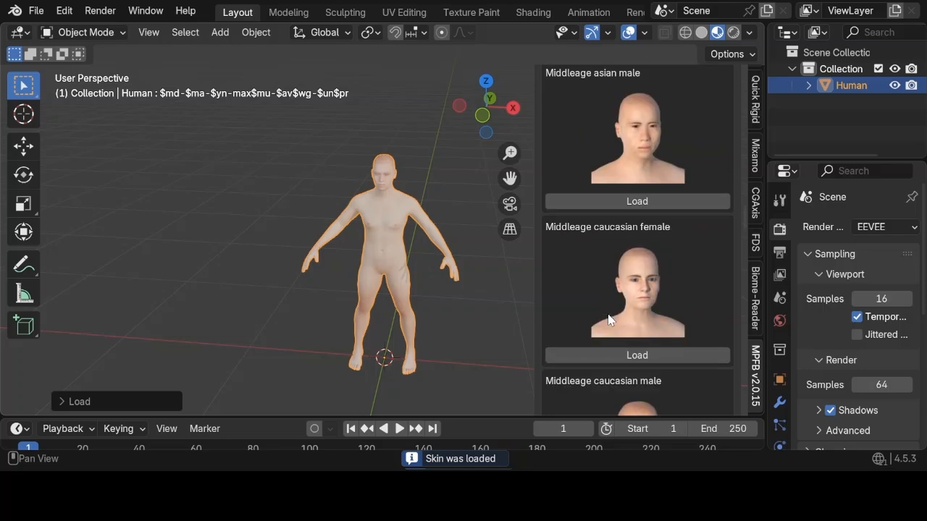
scroll(608, 319, down, 20)
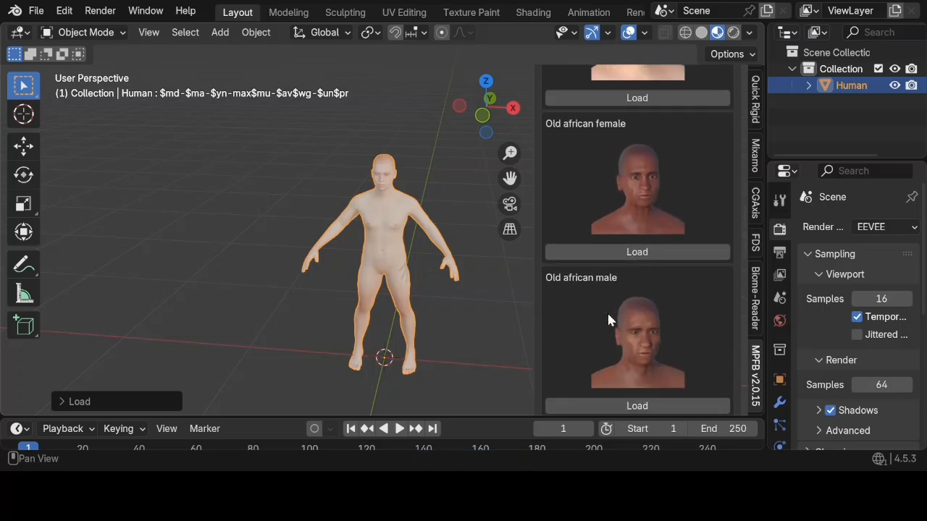
scroll(608, 321, down, 3)
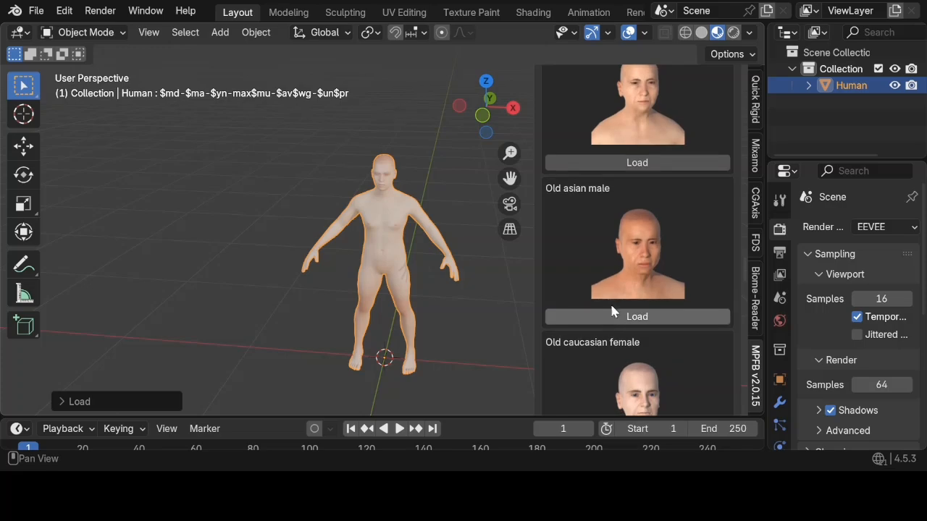
click(618, 318)
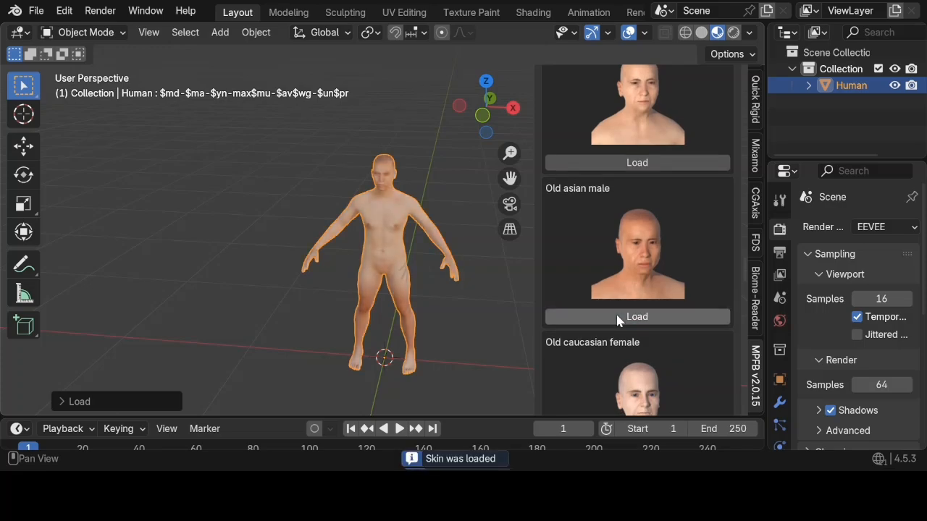
scroll(414, 162, up, 8)
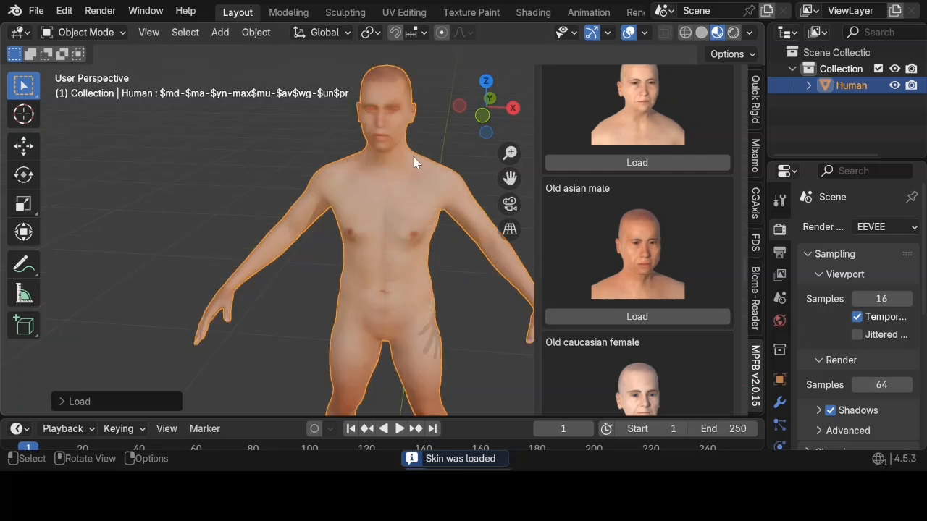
scroll(414, 162, down, 6)
scroll(414, 161, up, 1)
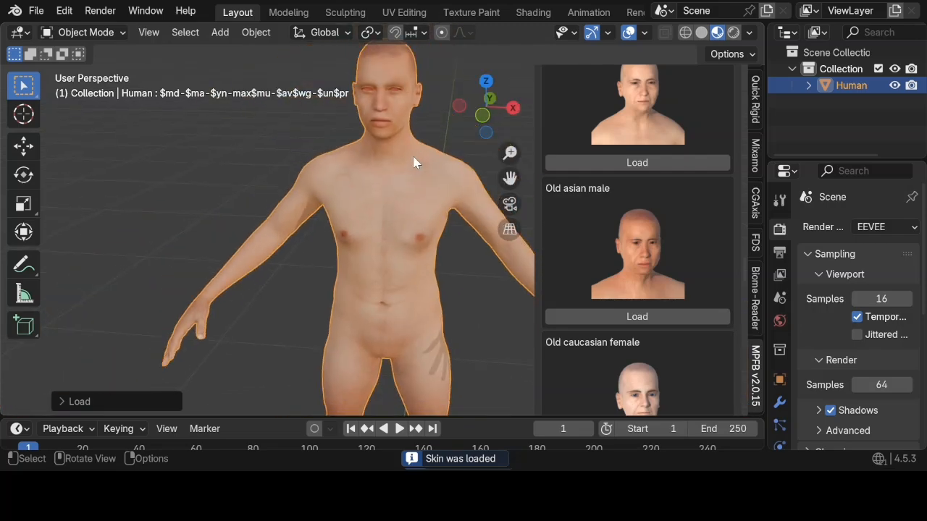
- Browse the remaining skins and load the Young caucasian female special suit onto the human
scroll(670, 261, down, 5)
scroll(670, 261, down, 20)
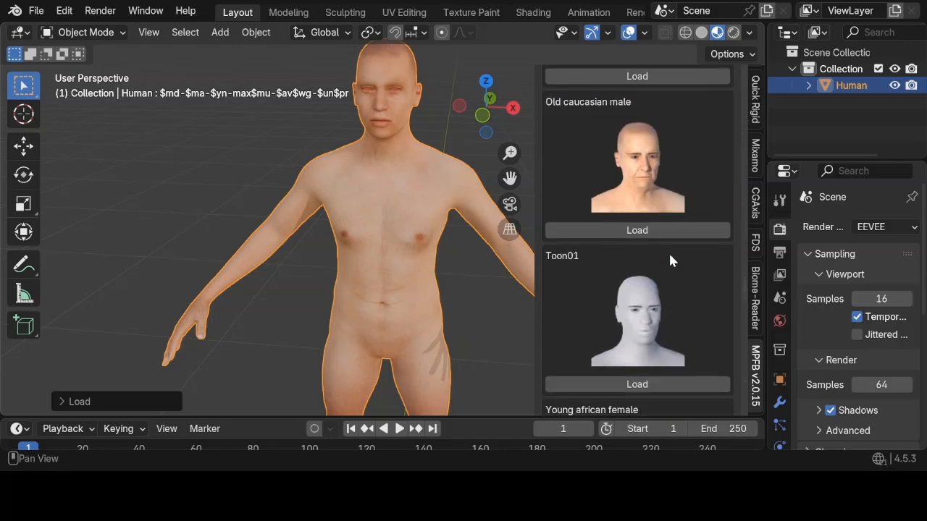
scroll(669, 260, down, 20)
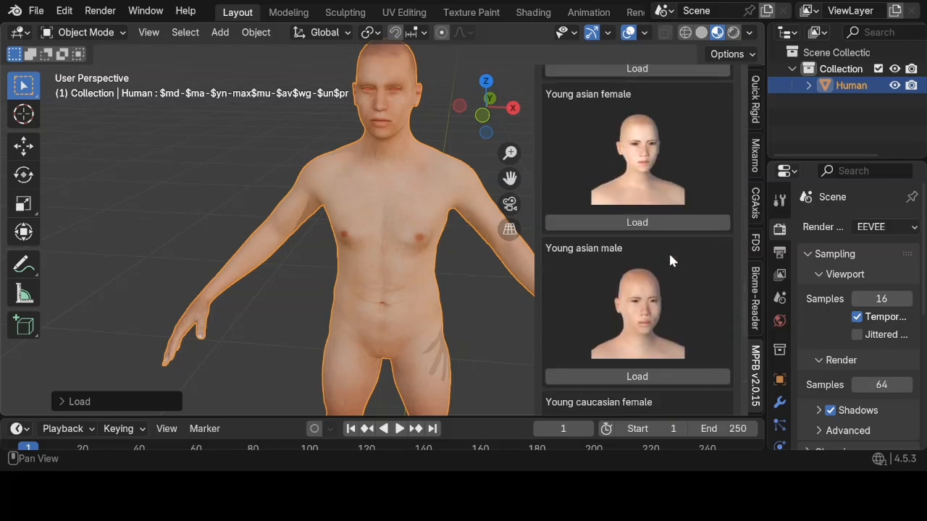
scroll(670, 260, down, 12)
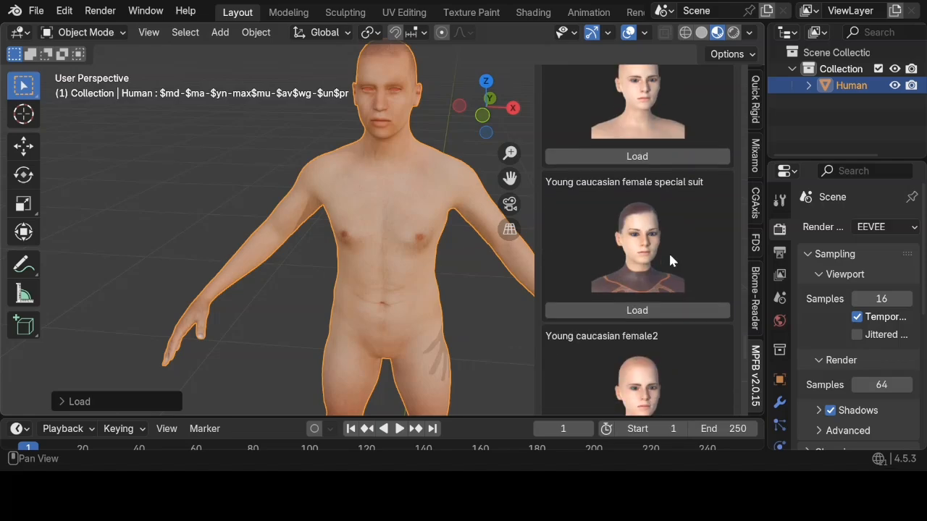
click(645, 309)
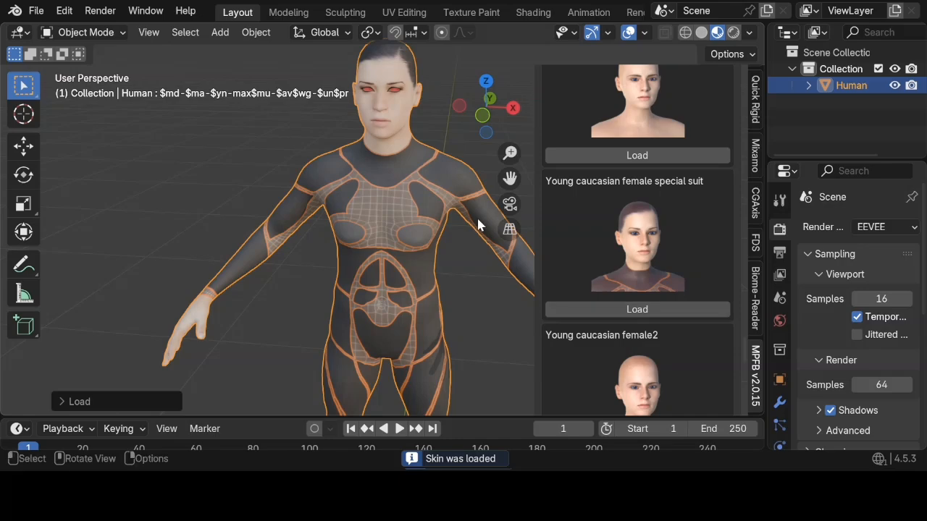
scroll(478, 225, down, 2)
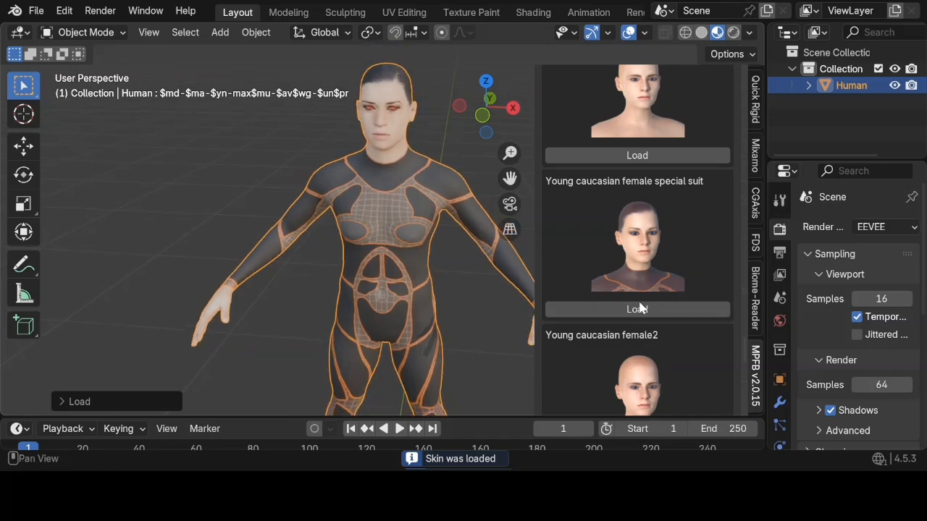
- Look through the rest of the Skins library and load the Young caucasian male skin onto the human
scroll(642, 308, down, 10)
scroll(649, 313, down, 6)
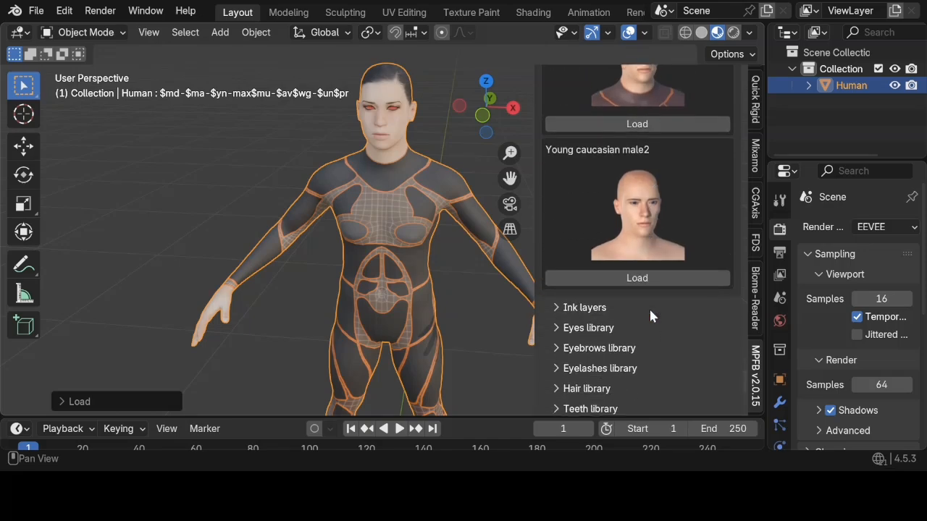
scroll(668, 239, up, 8)
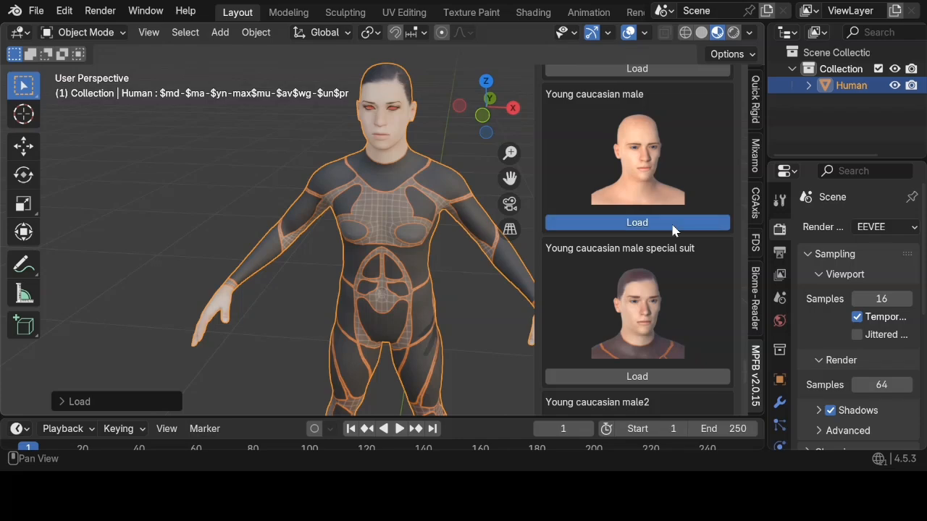
click(672, 229)
- Open the Clothes library and try to load the Male casualsuit05 outfit onto the human
scroll(657, 304, down, 6)
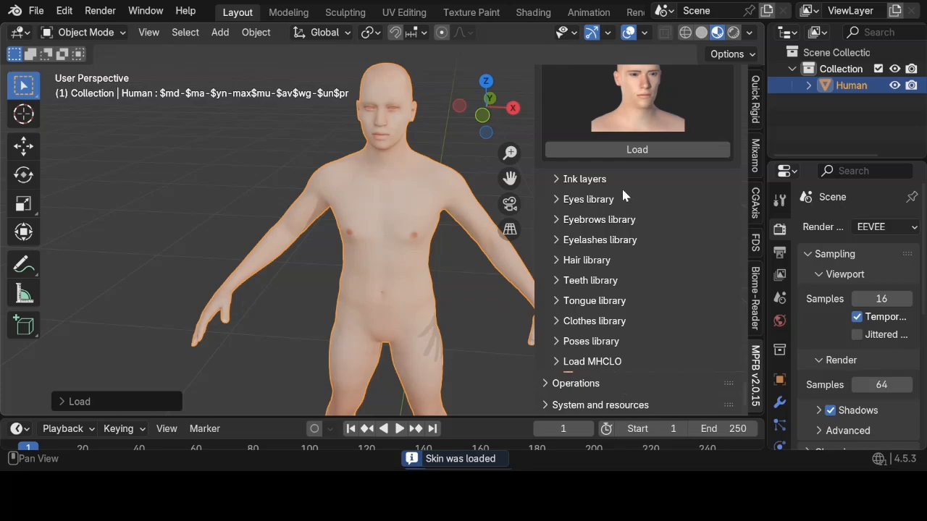
click(556, 320)
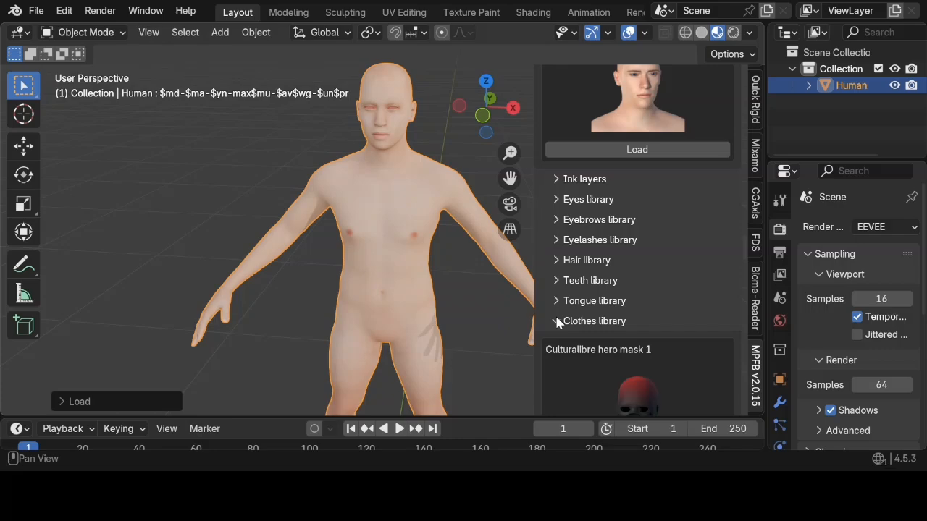
scroll(556, 319, down, 12)
scroll(556, 323, down, 20)
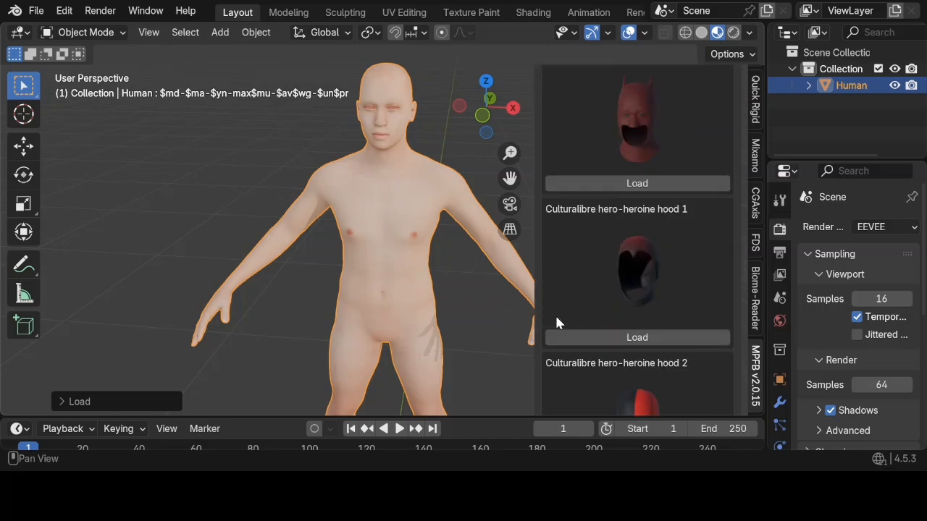
scroll(557, 323, down, 18)
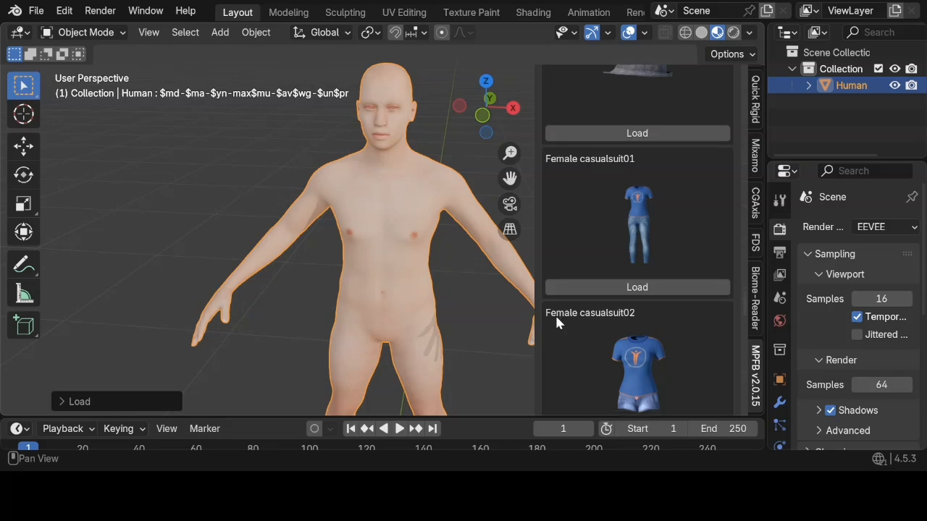
scroll(556, 323, down, 18)
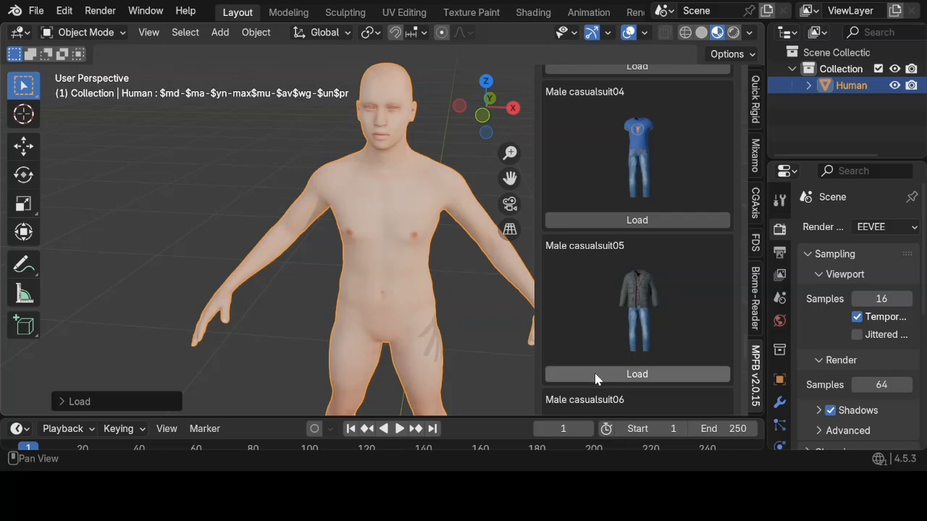
click(595, 374)
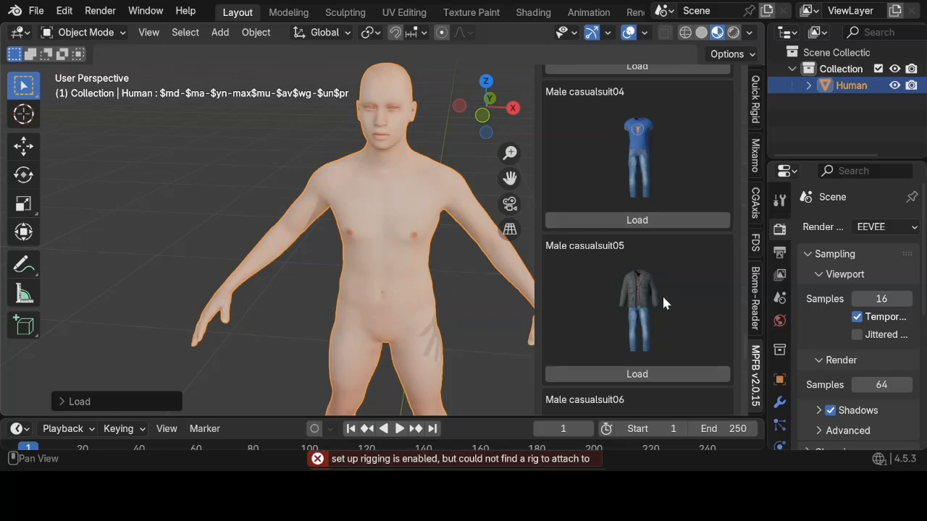
- Open the Add rig options in the Rigging section and set the standard rig type to Mixamo
scroll(665, 304, up, 20)
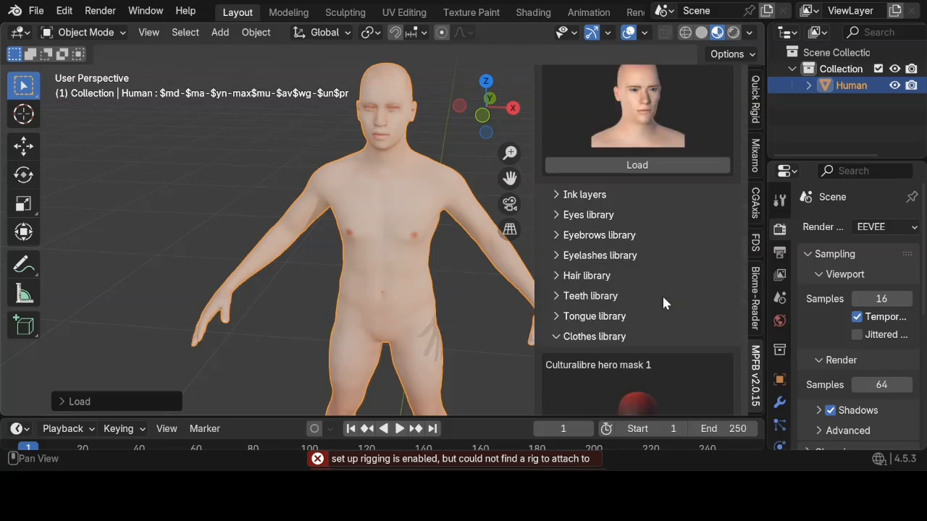
scroll(665, 303, up, 10)
scroll(665, 303, down, 12)
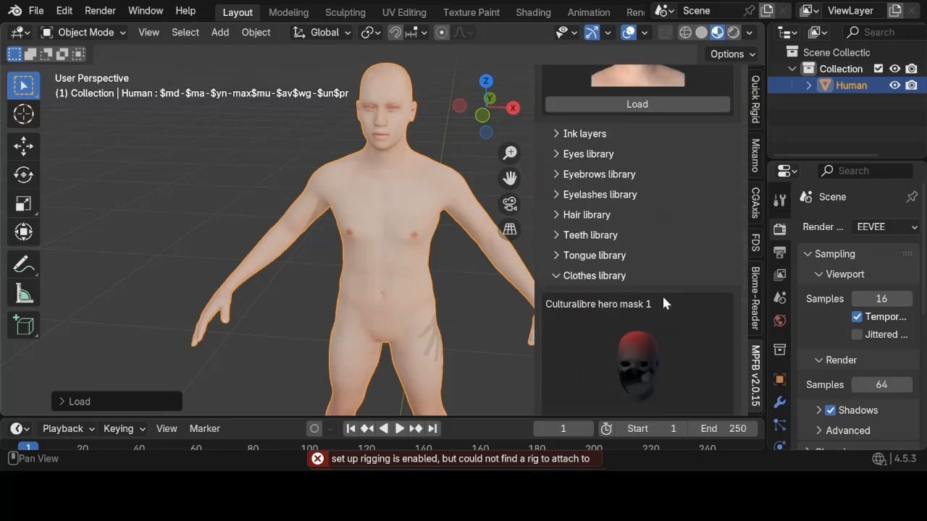
scroll(665, 303, up, 15)
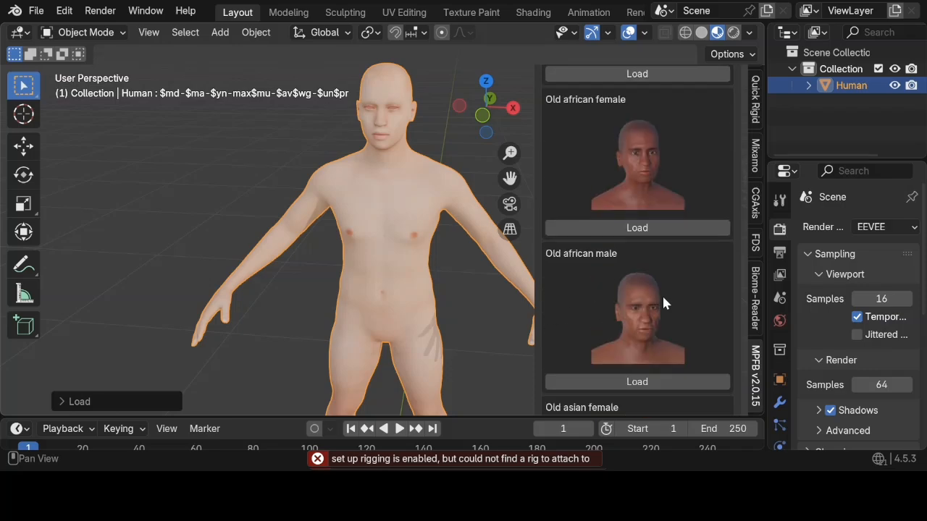
scroll(665, 303, up, 20)
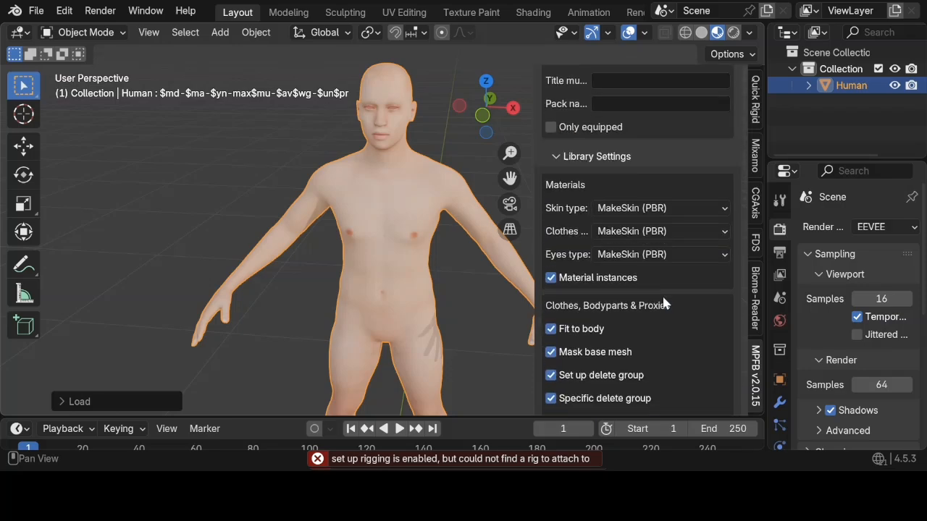
scroll(662, 305, down, 4)
scroll(662, 304, up, 14)
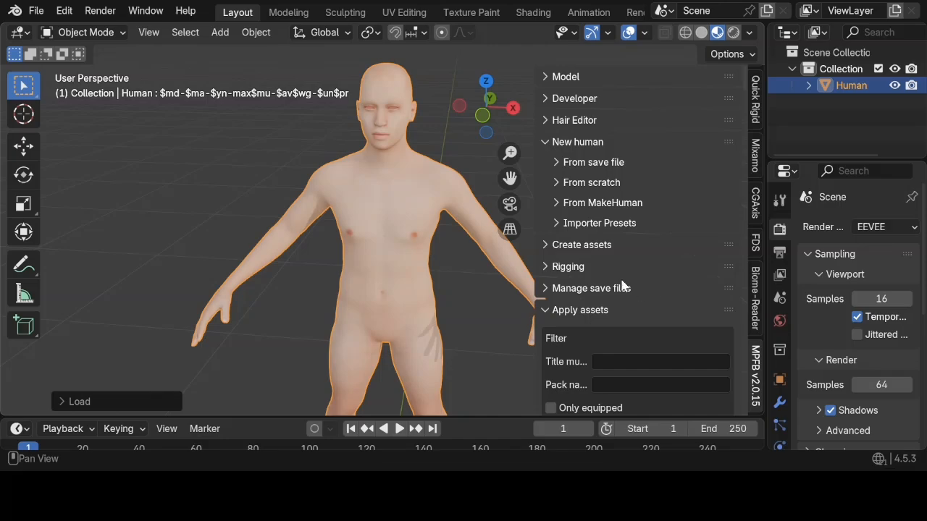
click(549, 266)
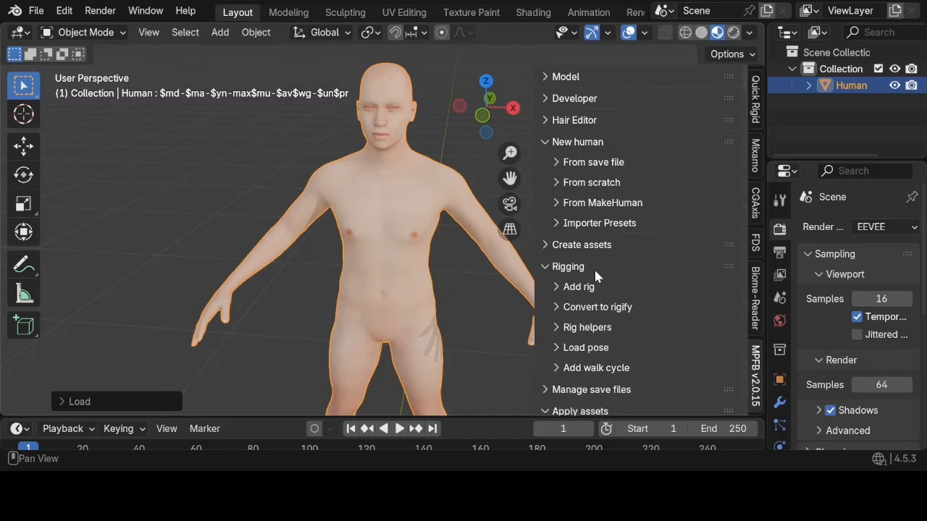
scroll(593, 281, down, 3)
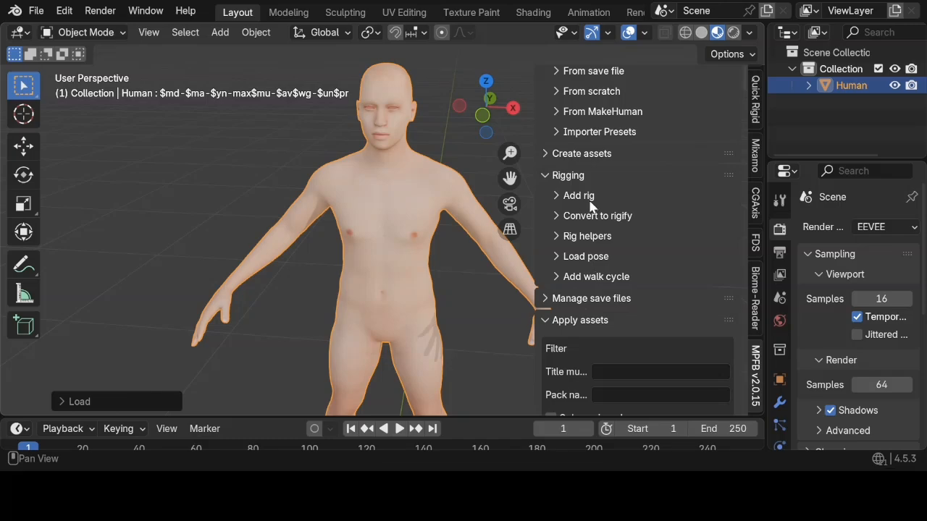
click(586, 197)
scroll(587, 201, down, 4)
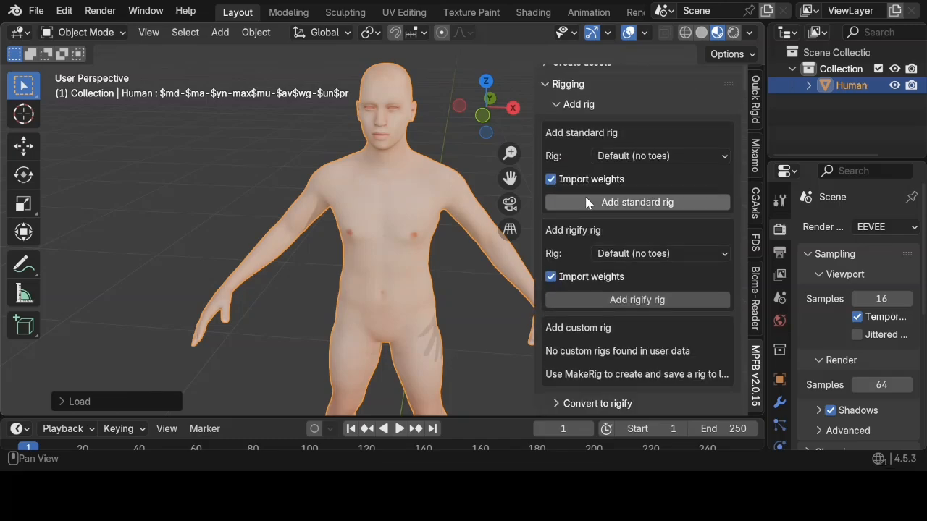
click(646, 144)
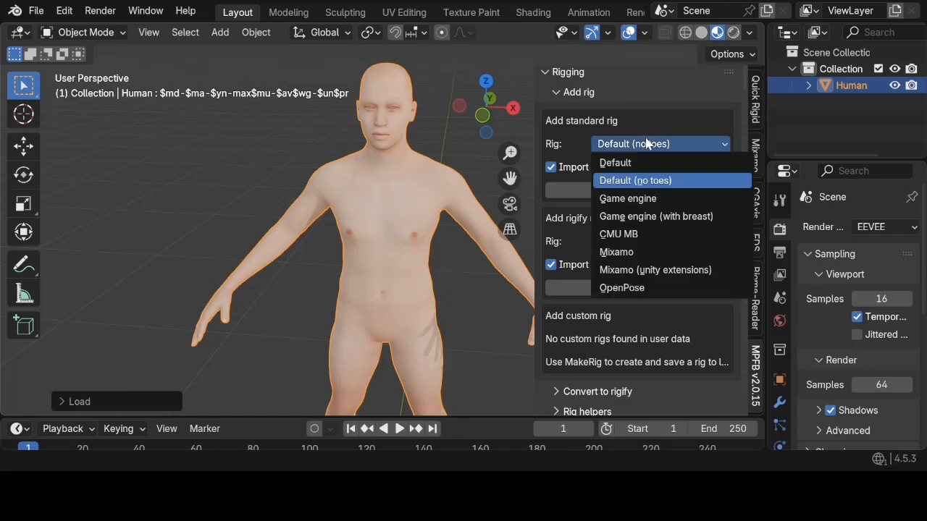
click(600, 254)
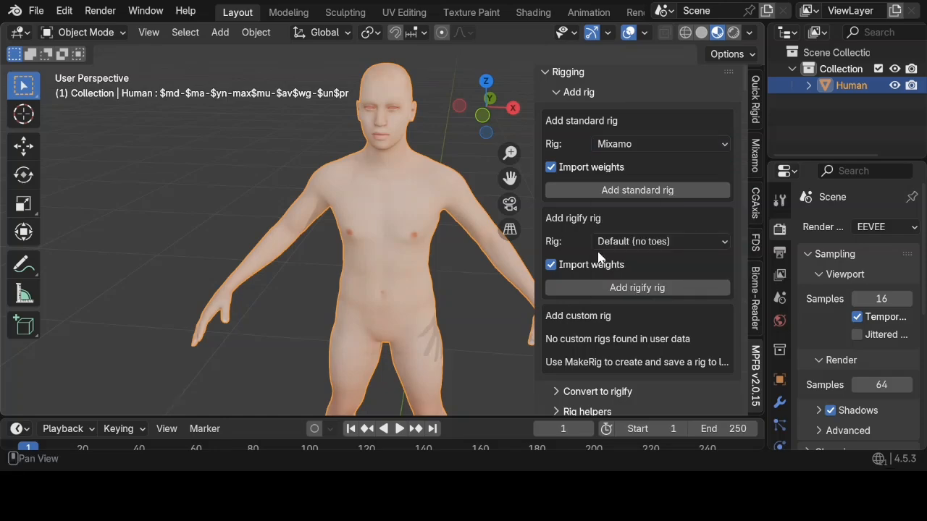
- Add a Default (no toes) rigify rig with imported weights to the human and generate the final rig from it
click(591, 288)
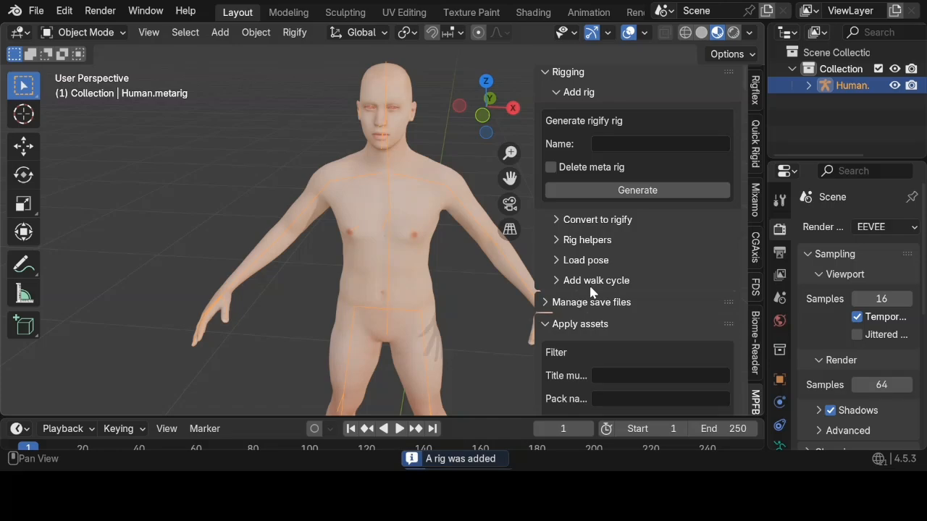
click(627, 190)
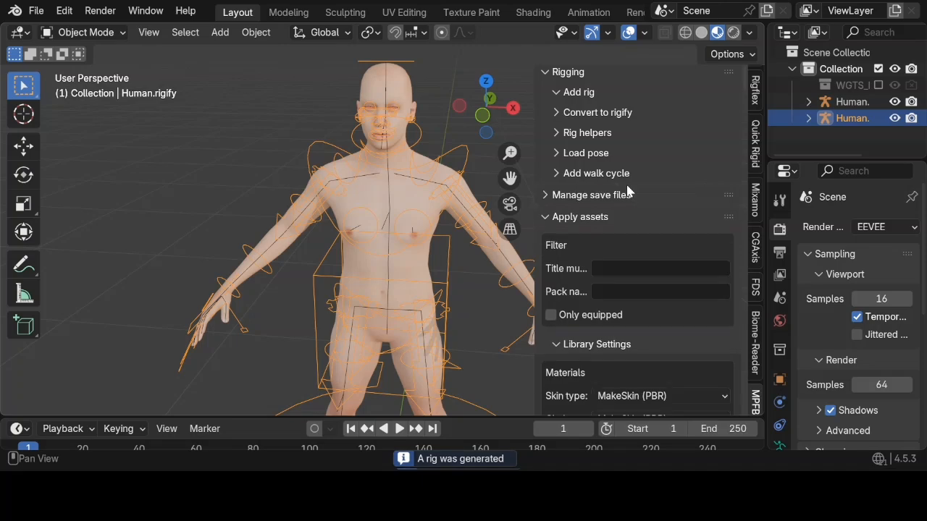
- Load the Male casualsuit05 outfit from the Clothes library onto the rigged human
scroll(588, 313, down, 8)
scroll(586, 316, down, 20)
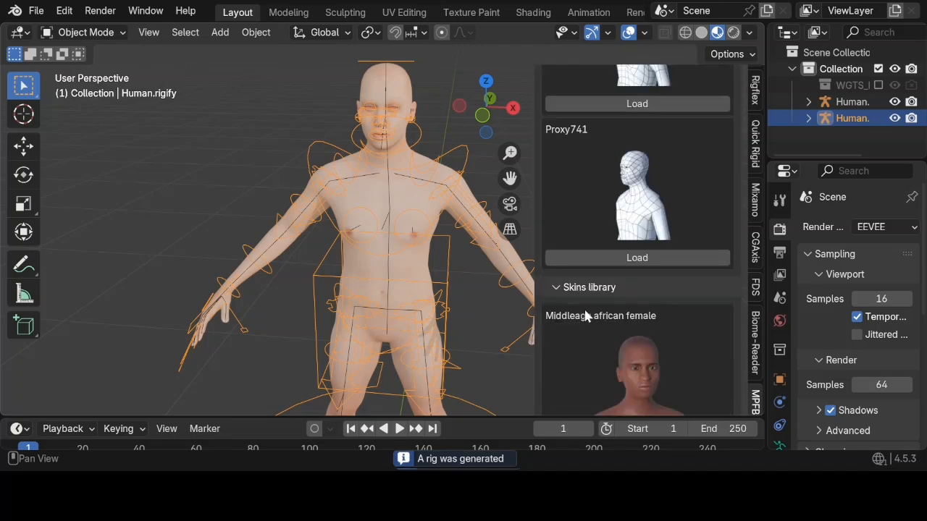
scroll(586, 316, down, 20)
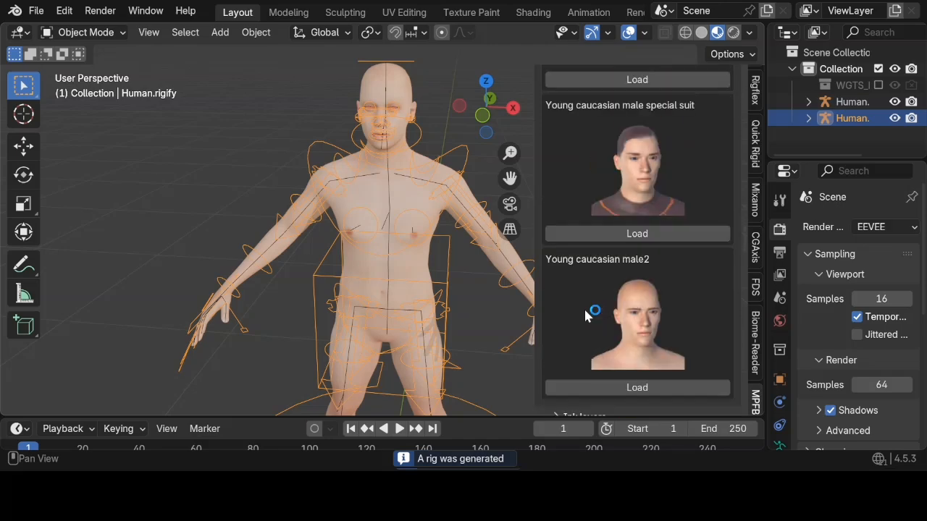
scroll(586, 316, down, 20)
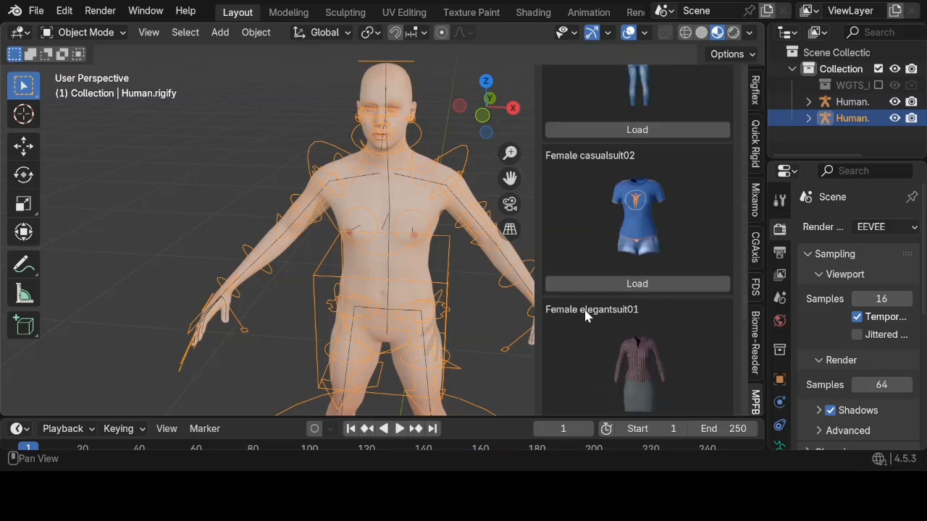
scroll(585, 317, up, 6)
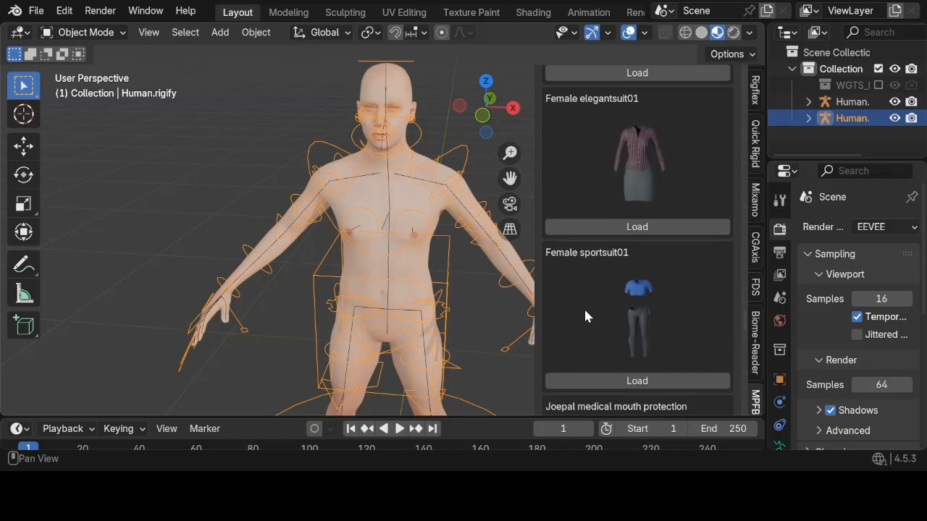
scroll(586, 316, down, 3)
scroll(587, 316, down, 15)
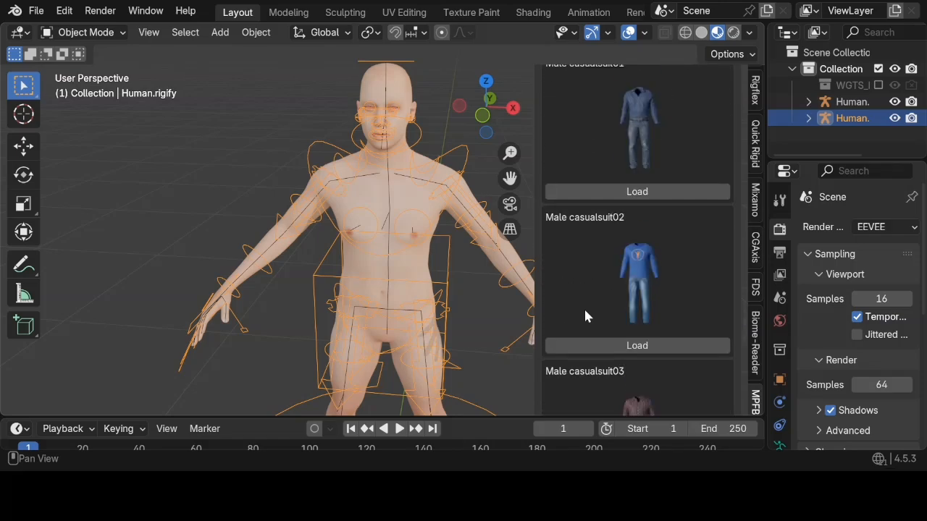
scroll(585, 312, down, 5)
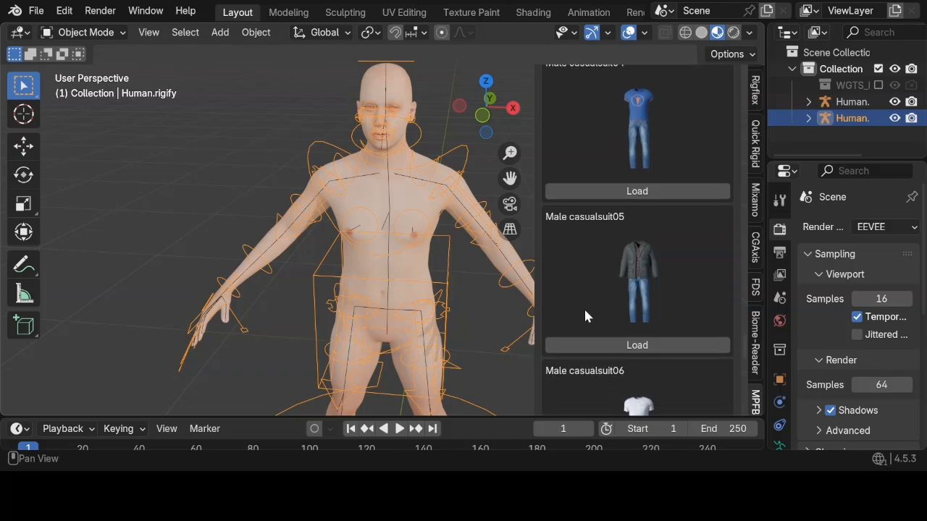
click(590, 347)
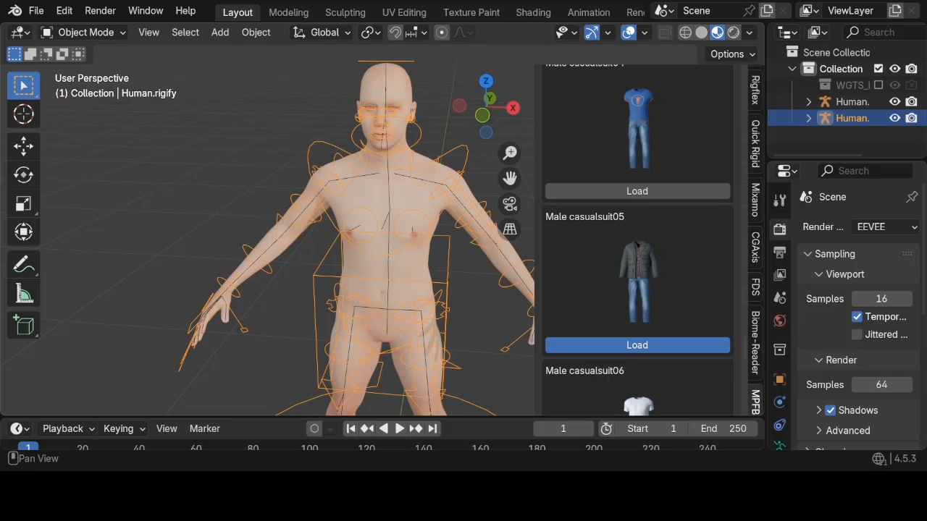
click(590, 347)
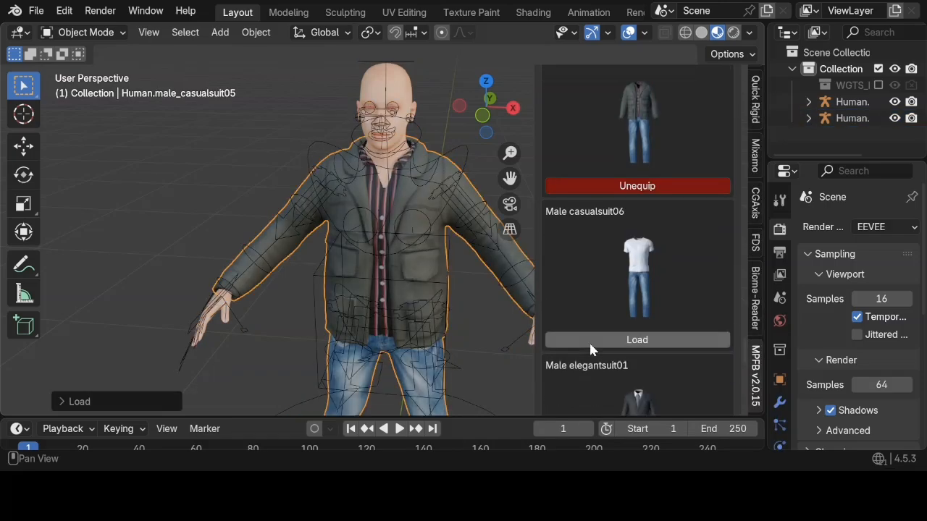
- Unequip the Male casualsuit05 outfit and load Male casualsuit04 onto the human instead
scroll(591, 346, up, 5)
scroll(590, 350, up, 4)
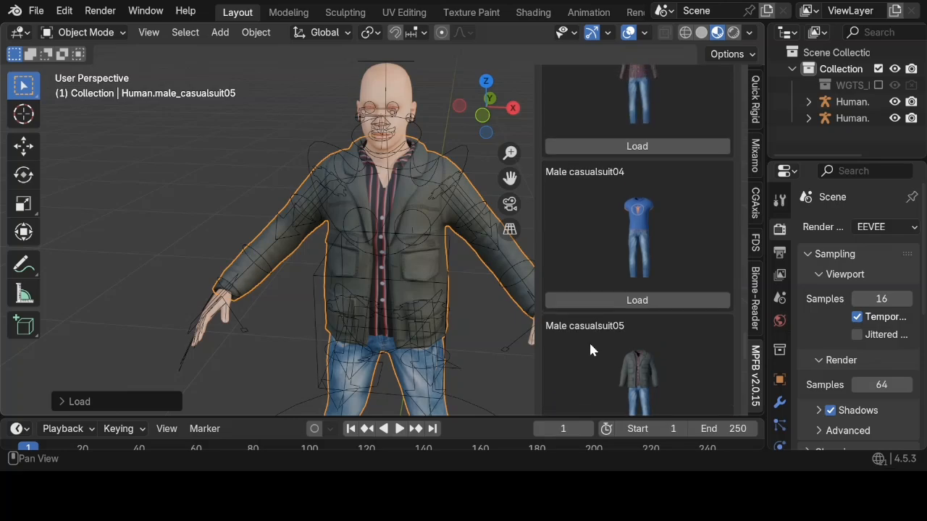
scroll(591, 355, down, 4)
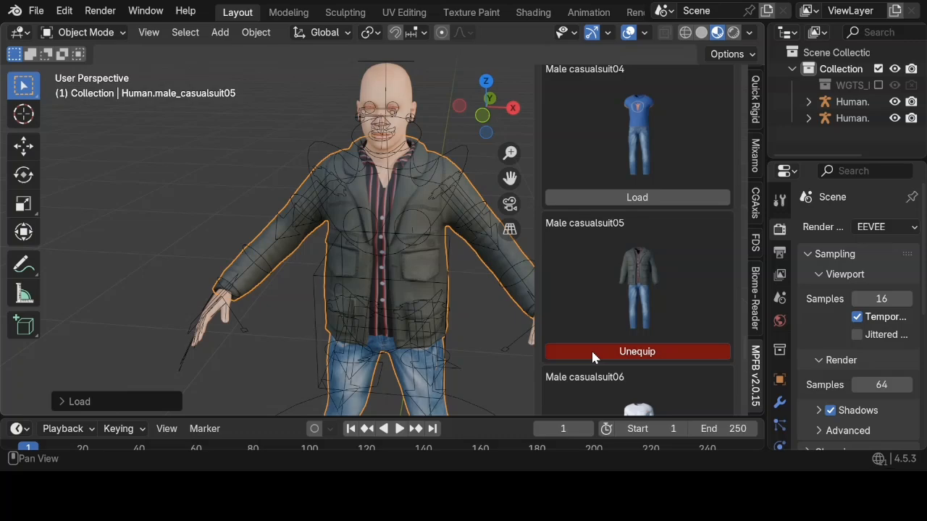
click(591, 350)
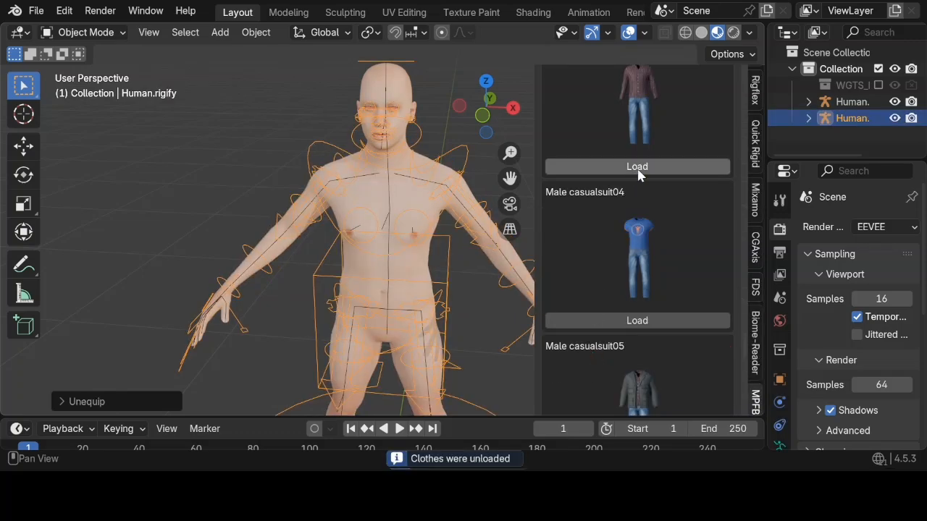
click(610, 327)
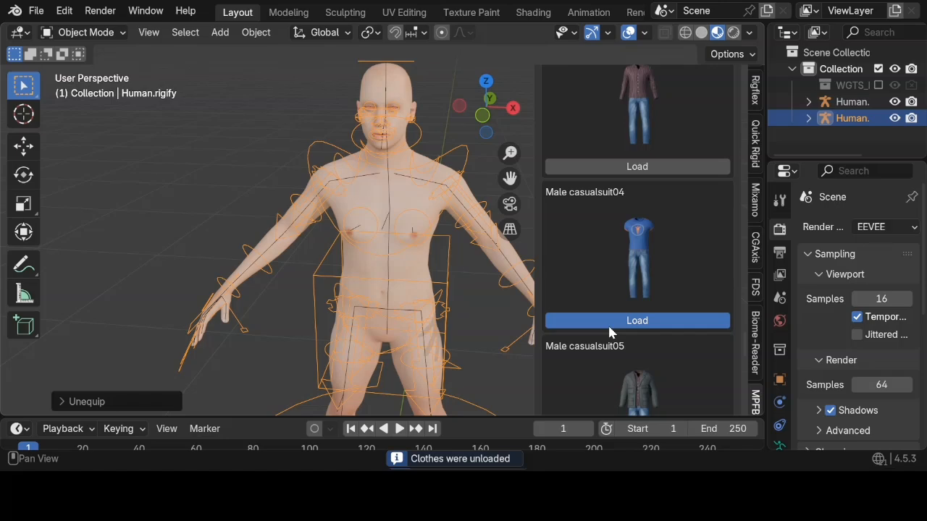
click(609, 323)
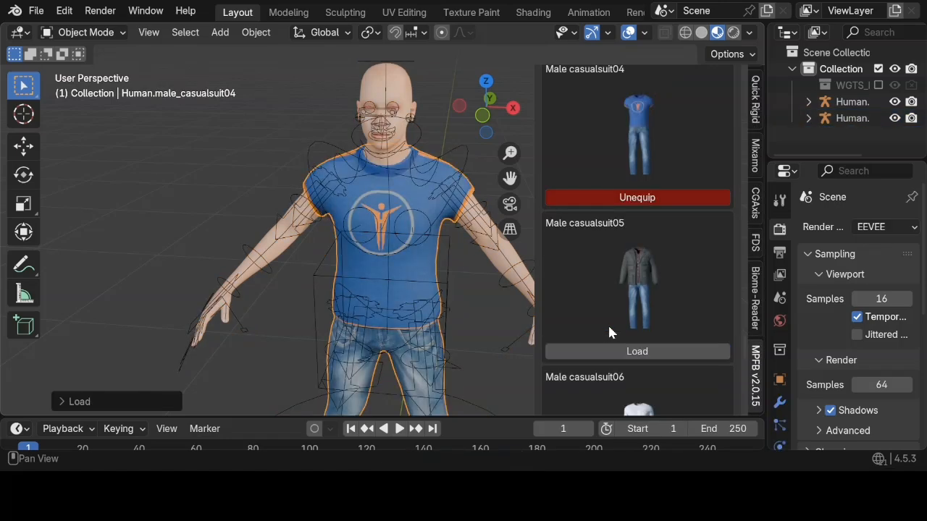
- Load the Shoes05 footwear from the Clothes library onto the human
scroll(609, 332, down, 10)
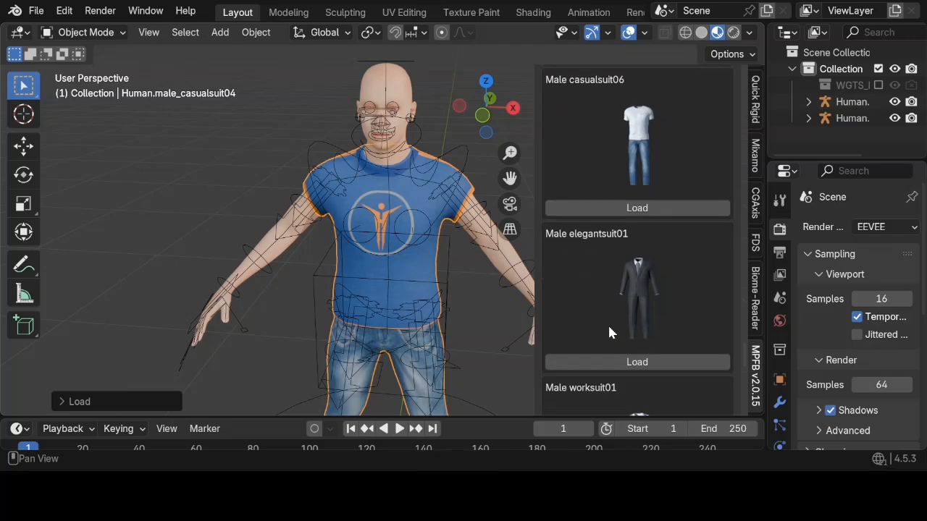
scroll(609, 332, down, 10)
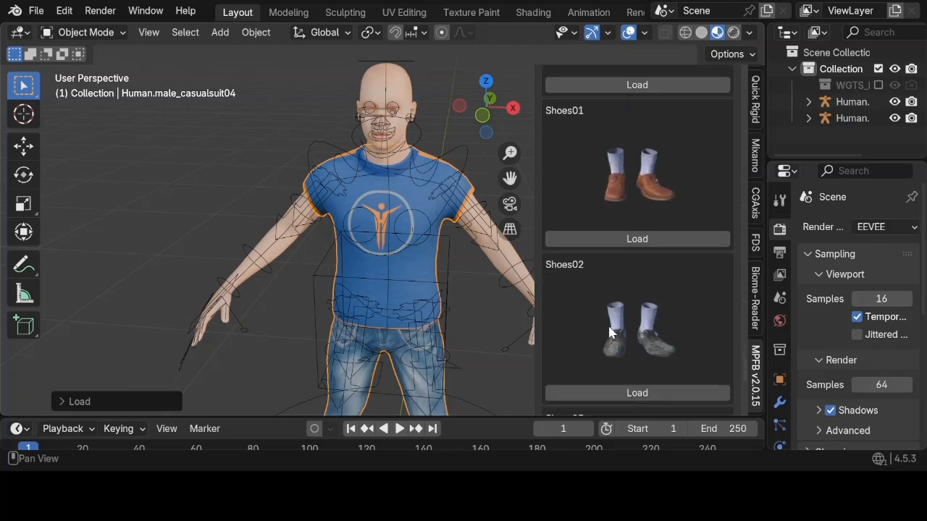
scroll(609, 332, down, 10)
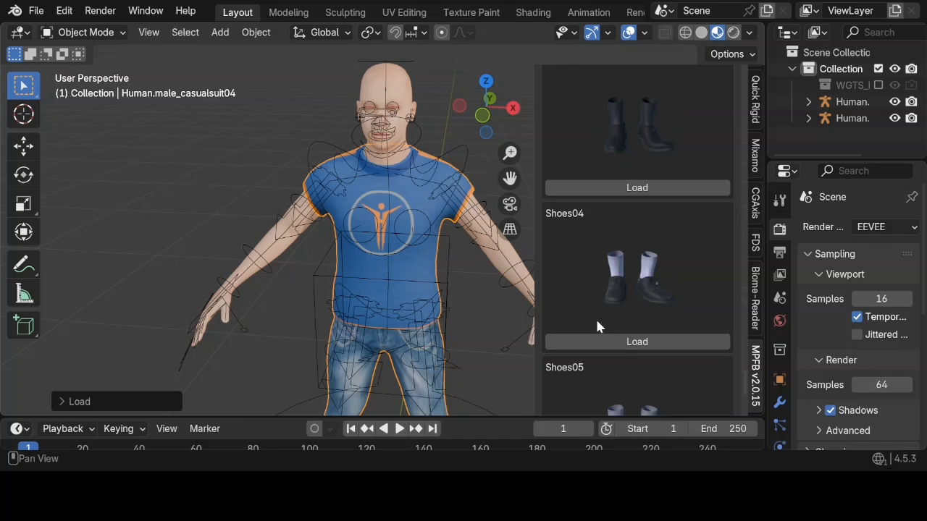
scroll(432, 223, down, 2)
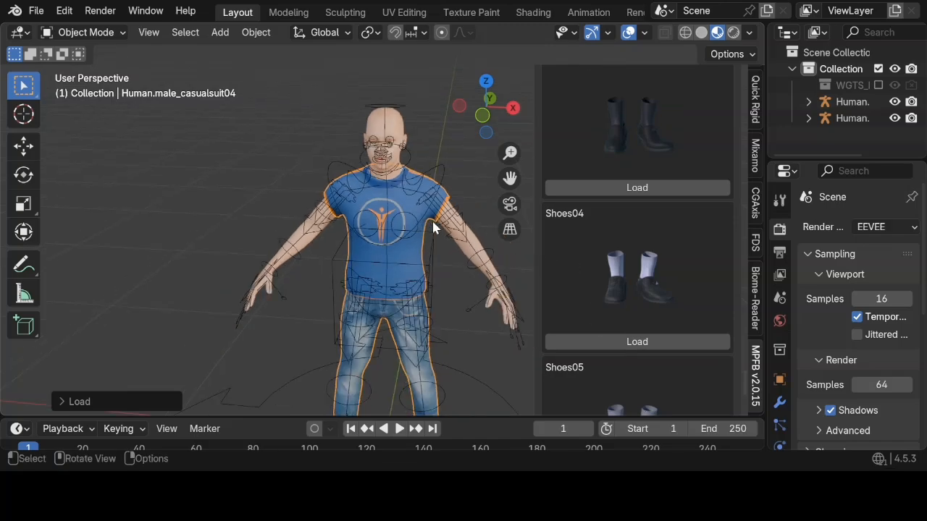
scroll(588, 278, down, 10)
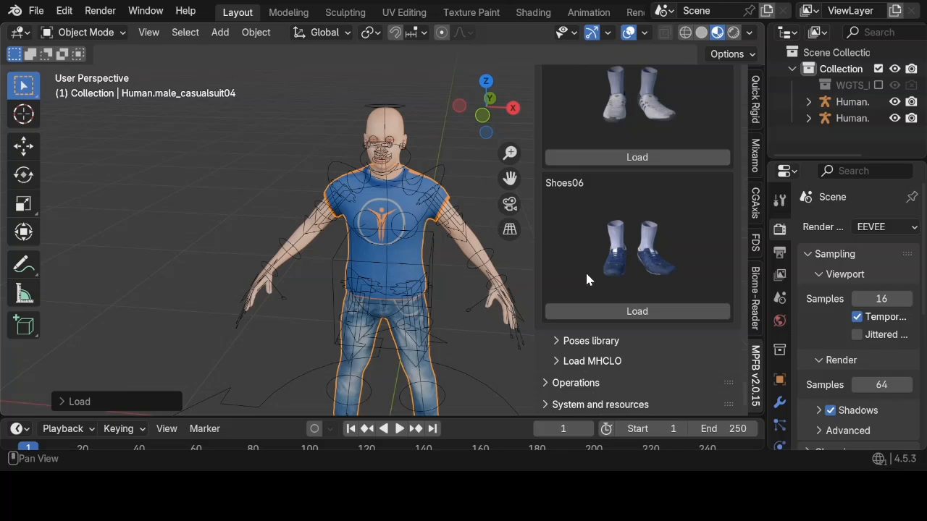
scroll(587, 280, up, 1)
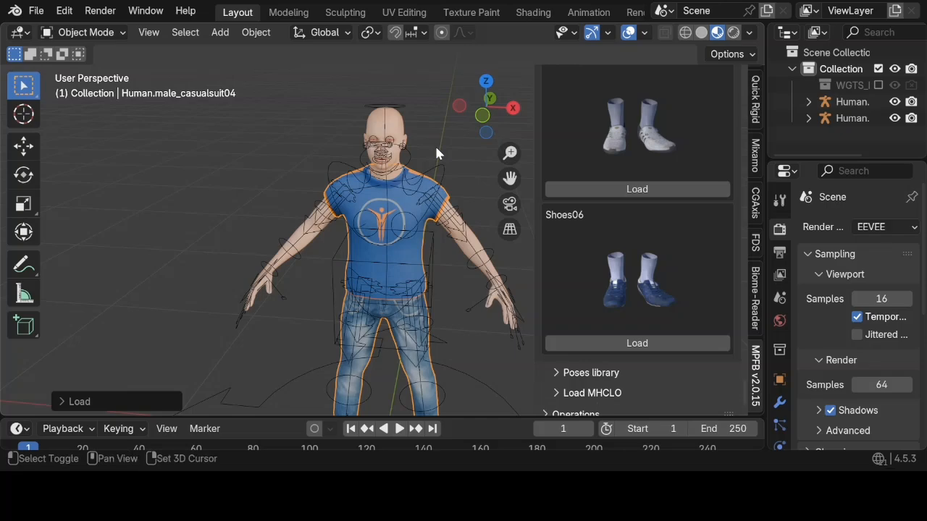
shift+scroll(434, 145, down, 5)
shift+scroll(434, 152, up, 1)
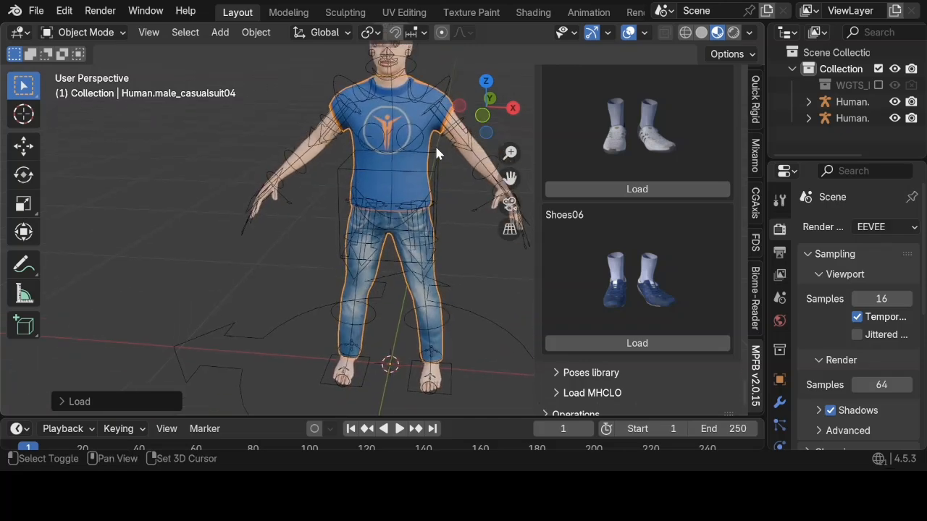
click(594, 189)
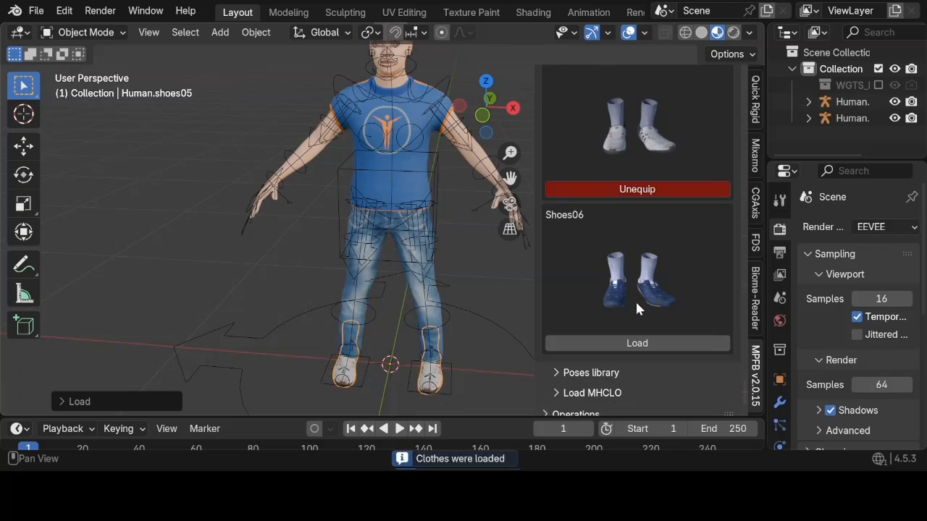
- Load the Joepal medical mouth protection onto the human and check it with the viewport overlays temporarily hidden
scroll(636, 309, down, 1)
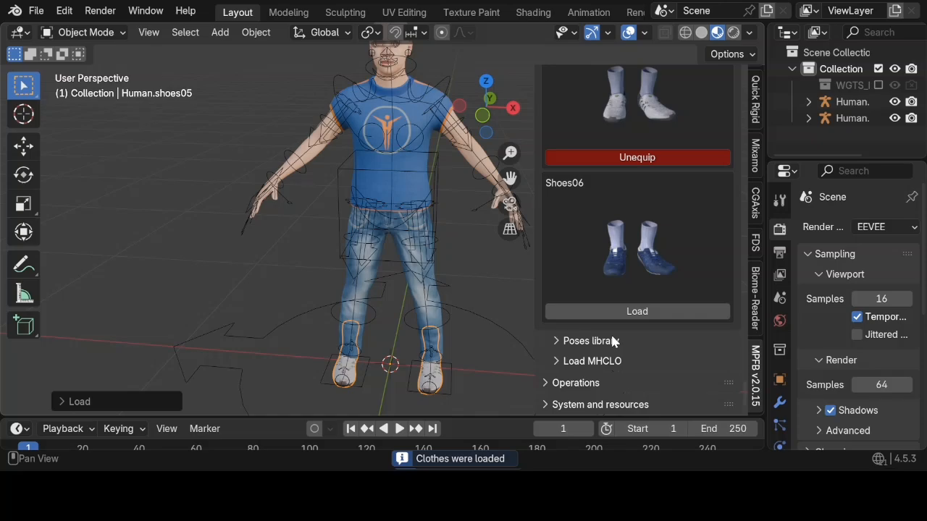
scroll(612, 340, up, 20)
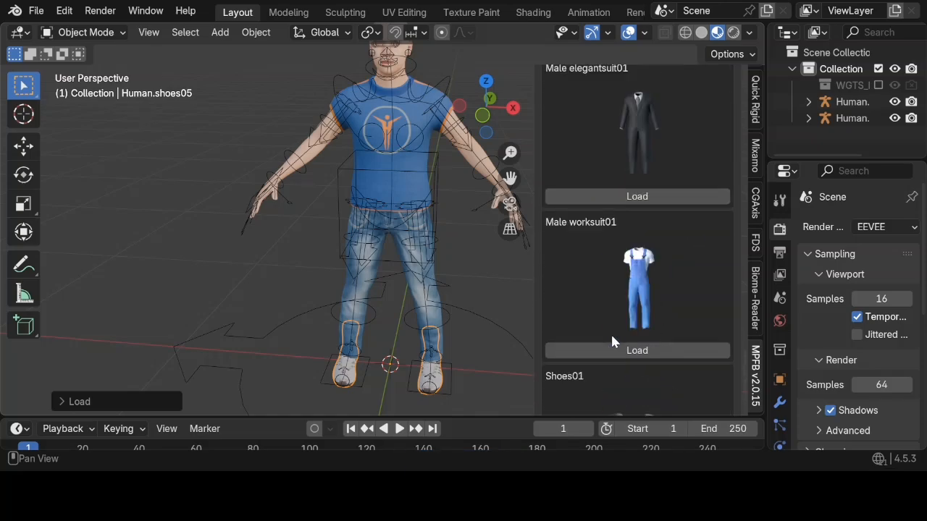
scroll(610, 340, up, 20)
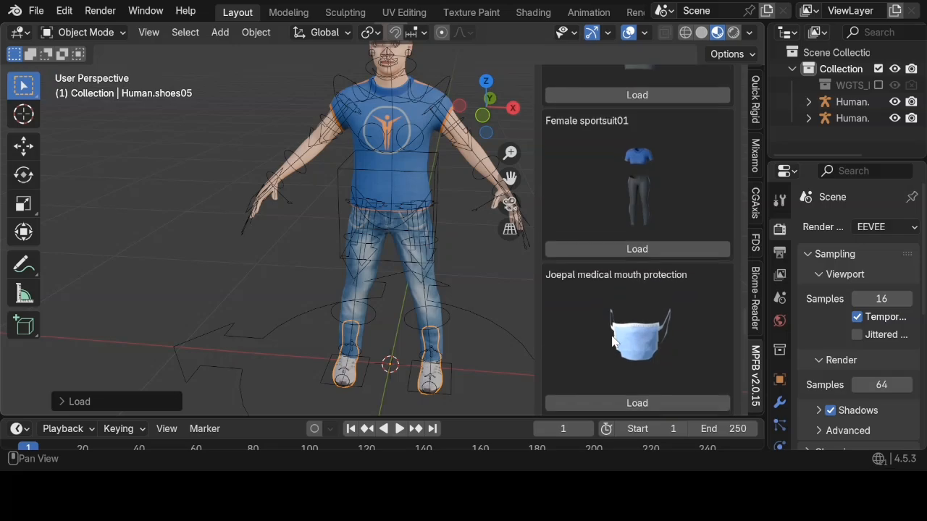
scroll(612, 339, down, 1)
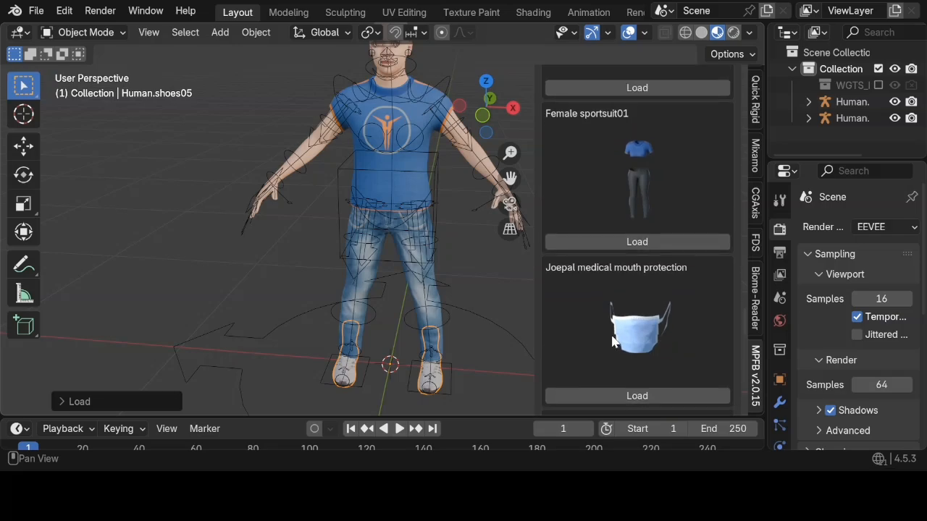
click(612, 397)
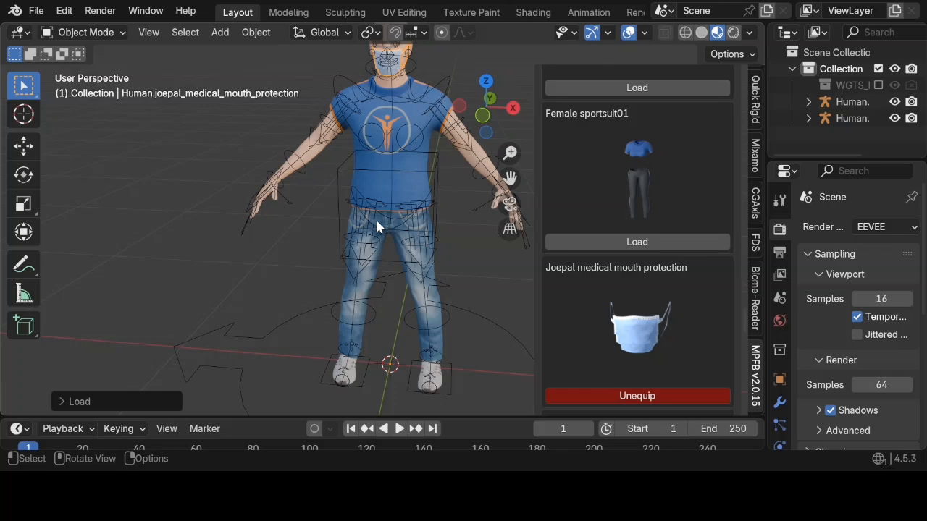
shift+middle_drag(376, 225, 360, 273)
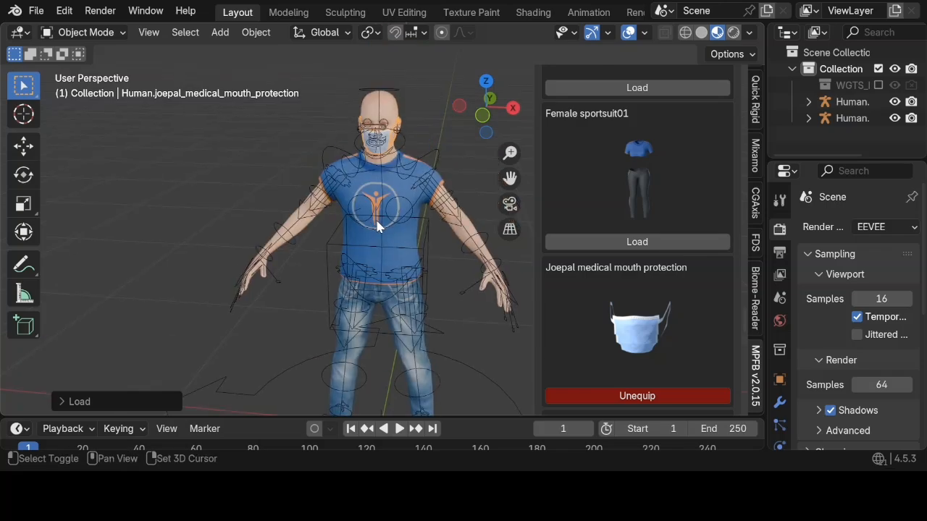
click(629, 34)
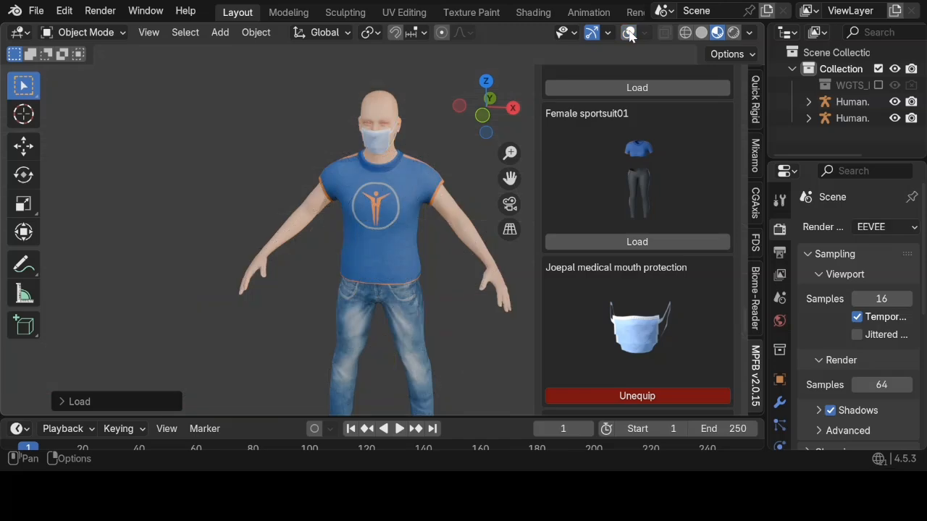
click(629, 34)
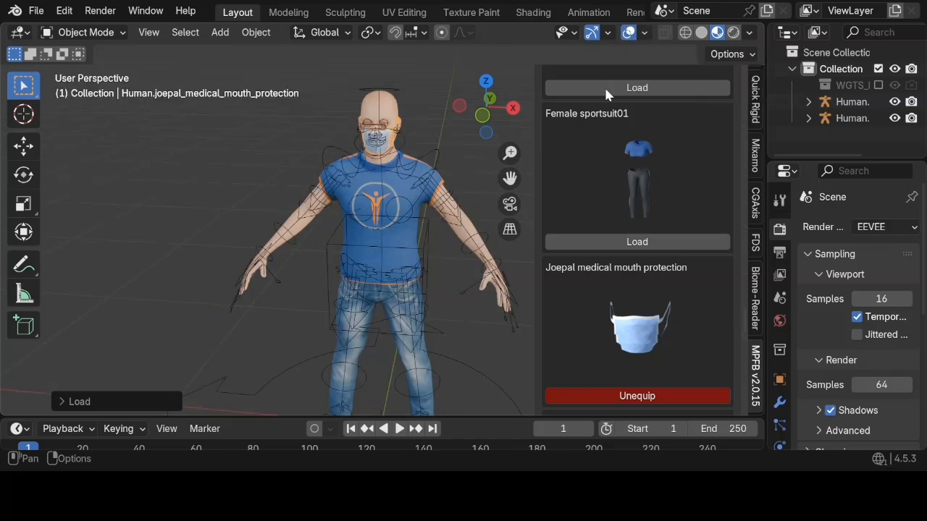
- Load the Short02 hairstyle from the Hair library onto the human
scroll(591, 174, up, 12)
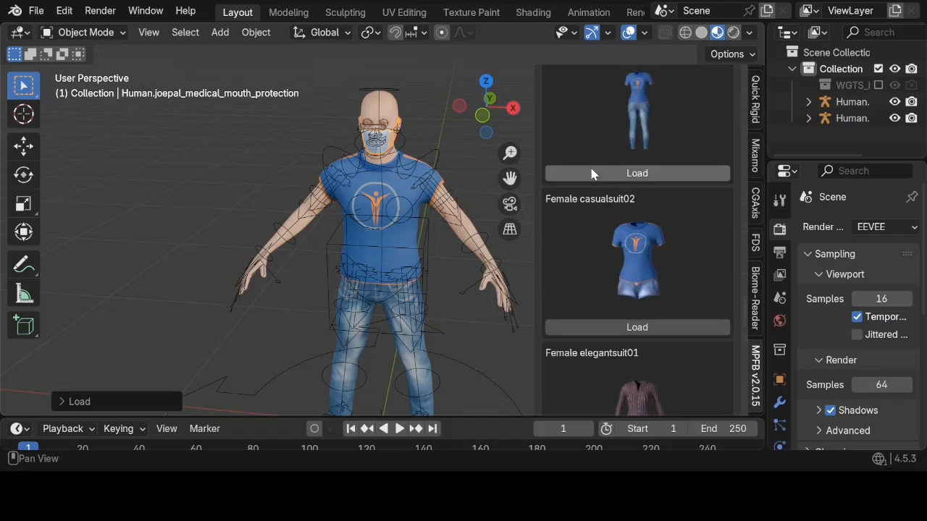
scroll(591, 174, up, 15)
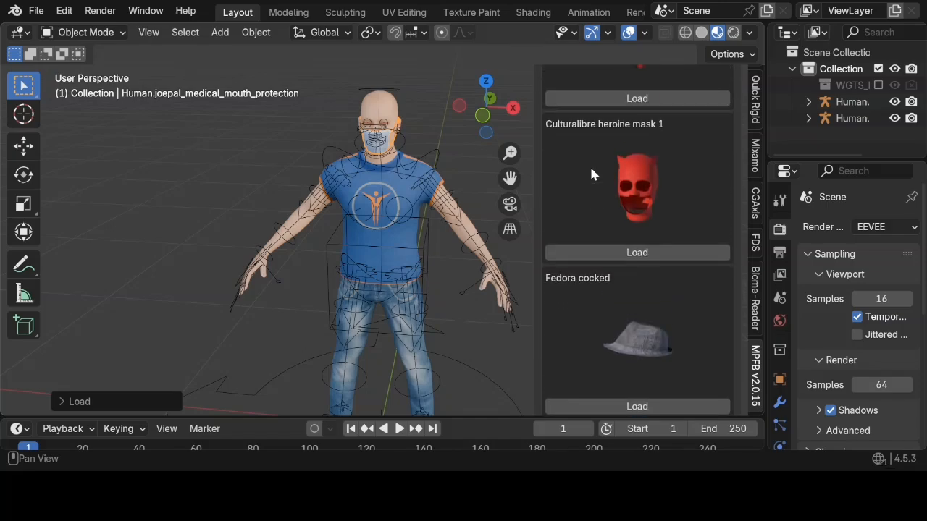
scroll(591, 174, up, 15)
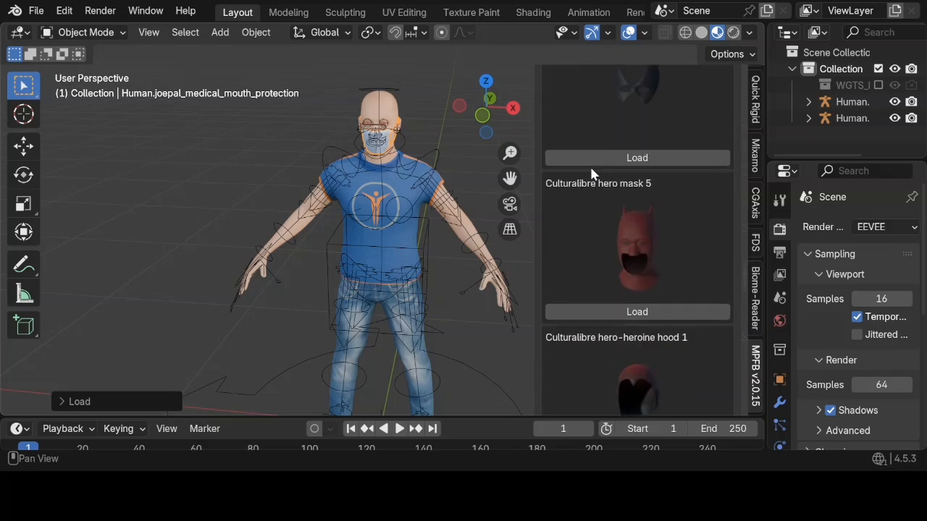
scroll(591, 173, up, 10)
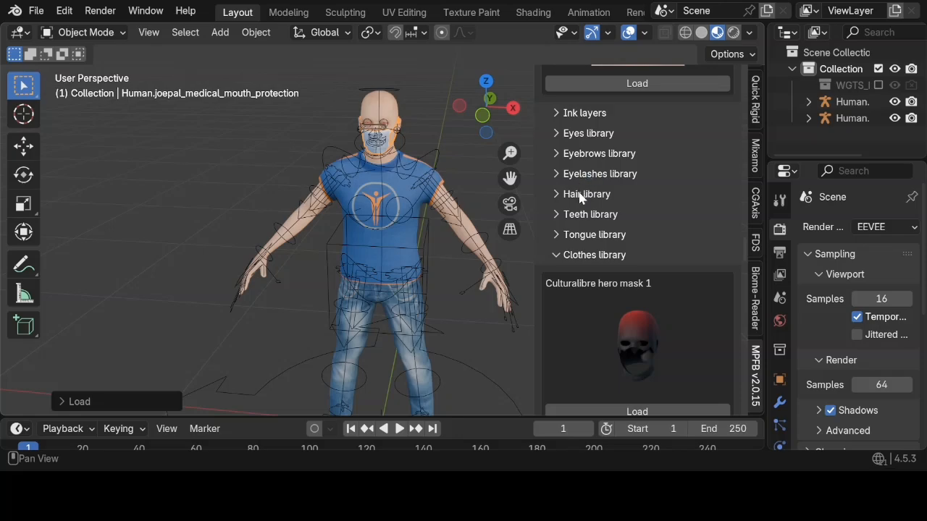
click(580, 195)
scroll(612, 268, down, 12)
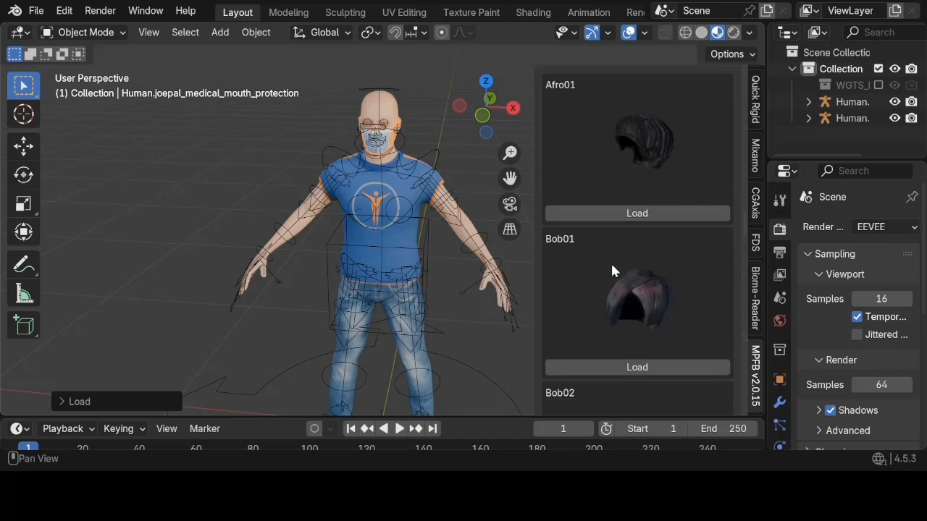
scroll(612, 271, down, 15)
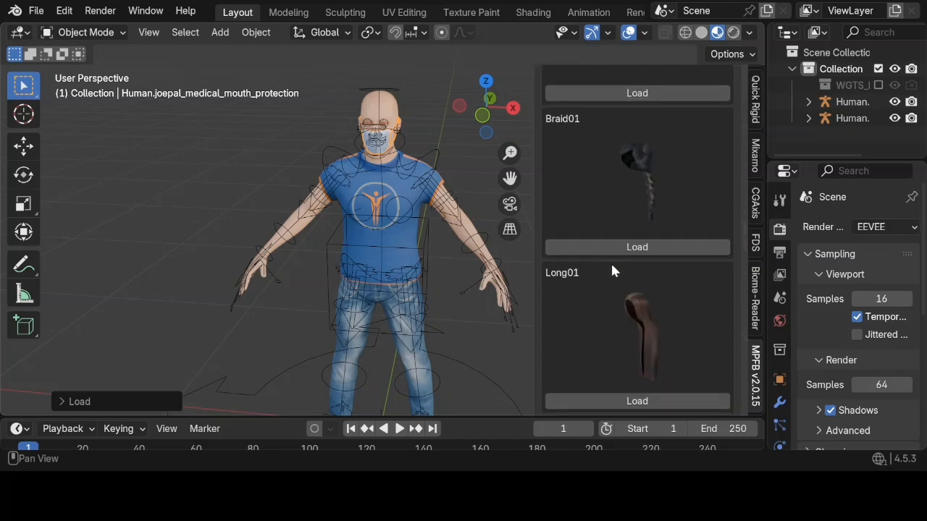
scroll(612, 268, down, 8)
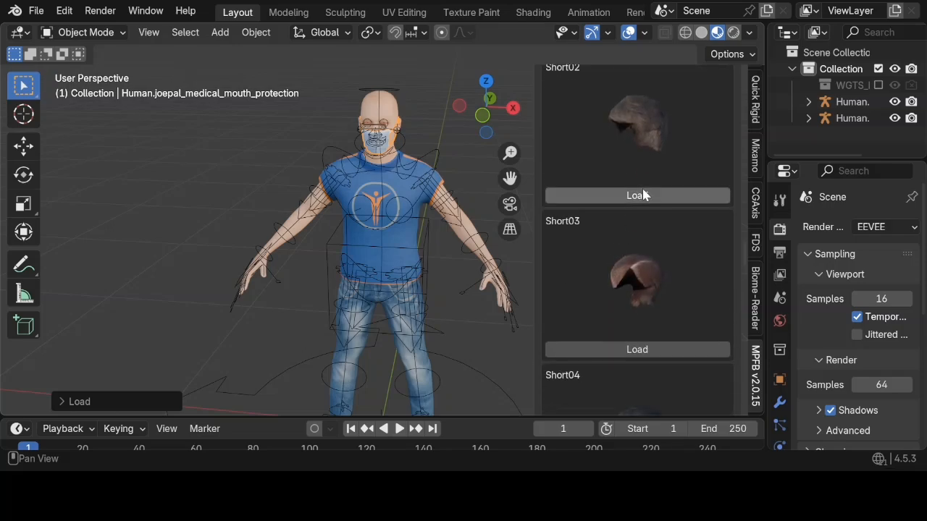
click(643, 197)
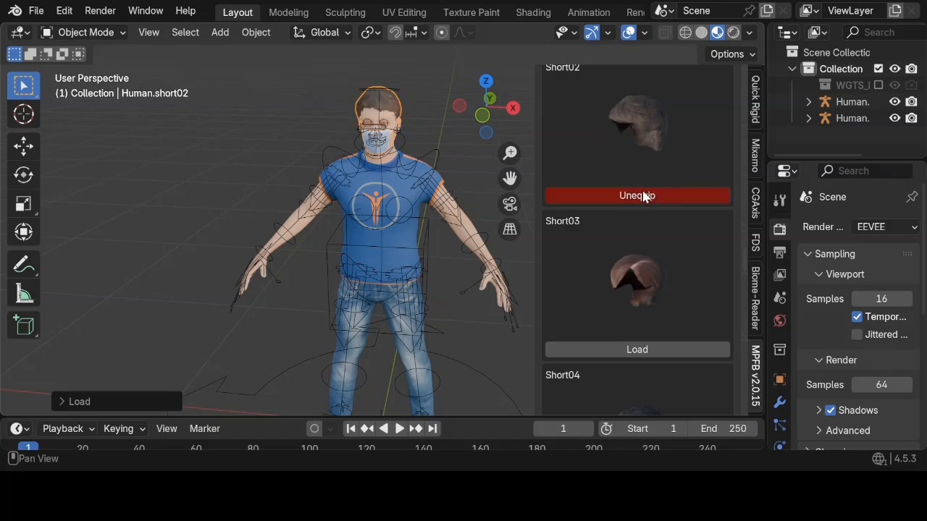
- Load the Teeth base asset from the Teeth library onto the human
scroll(643, 197, down, 8)
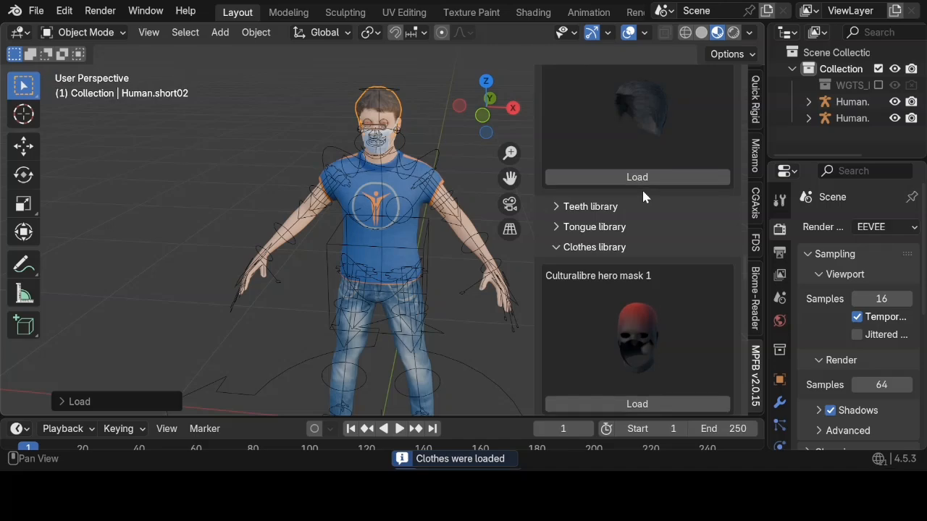
click(601, 206)
scroll(600, 209, down, 4)
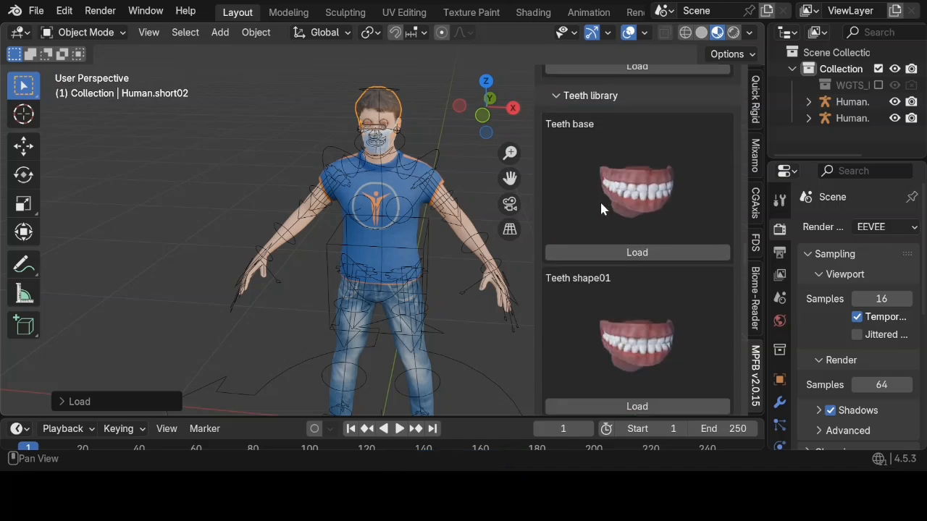
click(600, 253)
- Load the Tongue01 asset from the Tongue library onto the human
scroll(600, 256, down, 12)
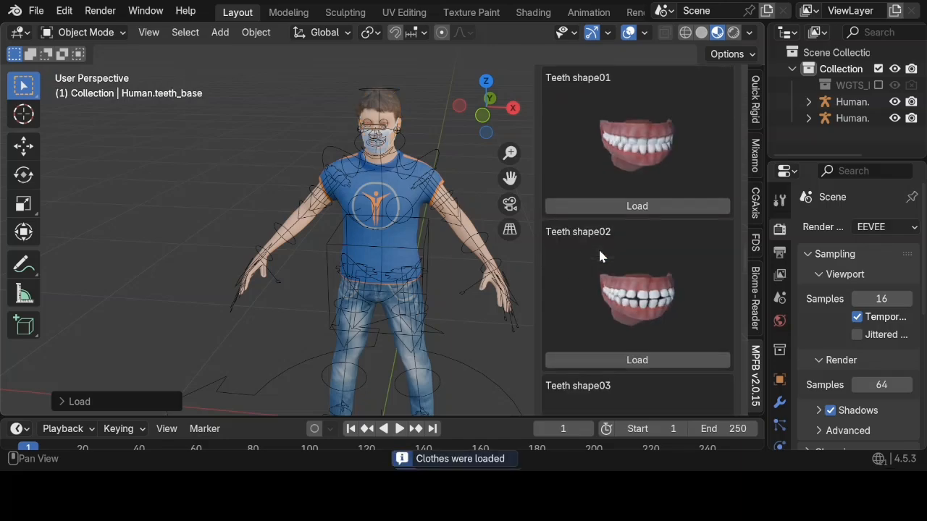
scroll(600, 255, down, 18)
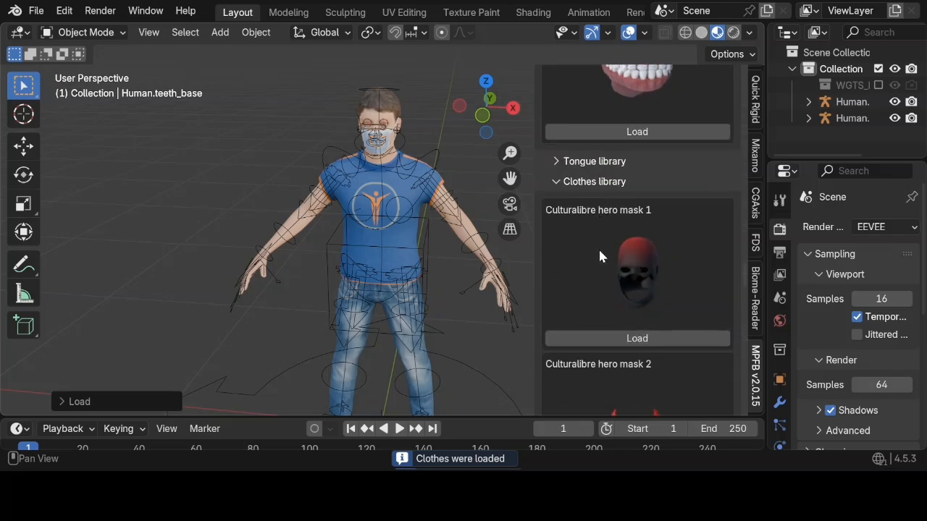
click(594, 144)
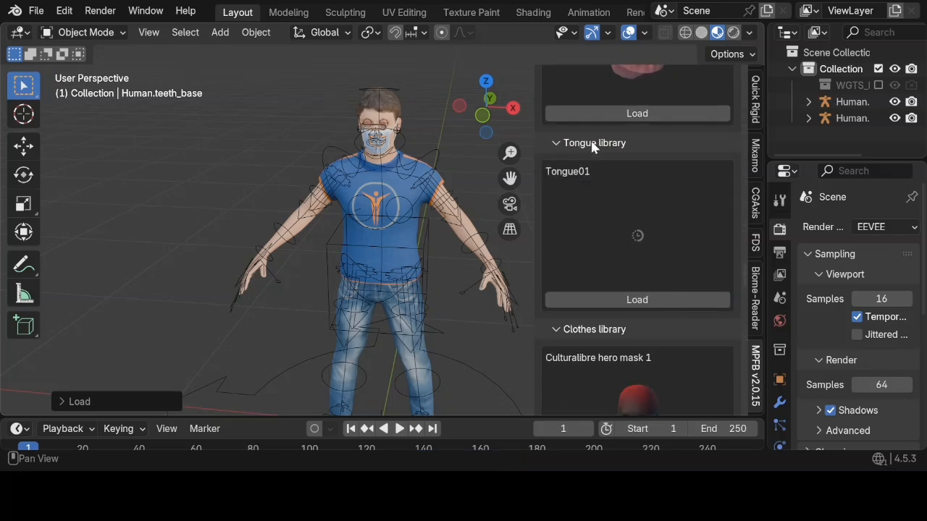
click(625, 305)
- Load the Eyelashes01 asset from the Eyelashes library onto the human
scroll(624, 306, up, 20)
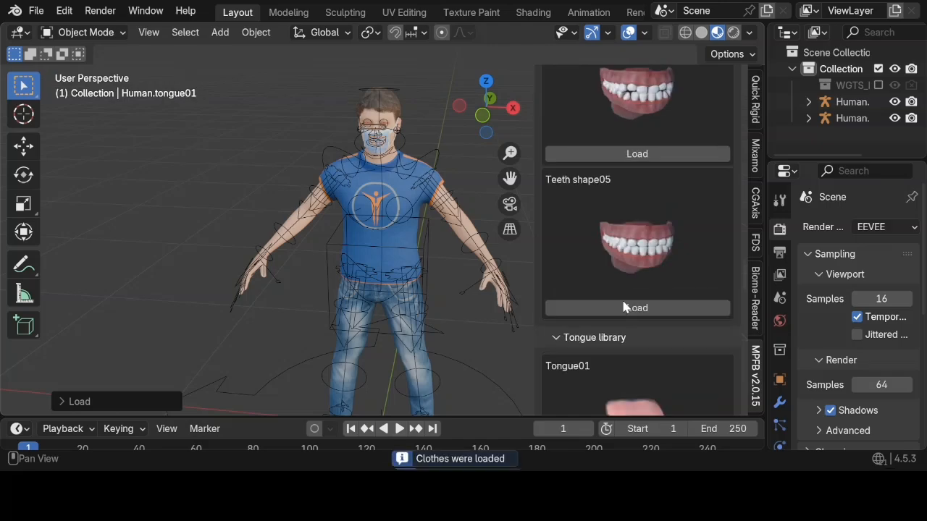
scroll(624, 305, up, 20)
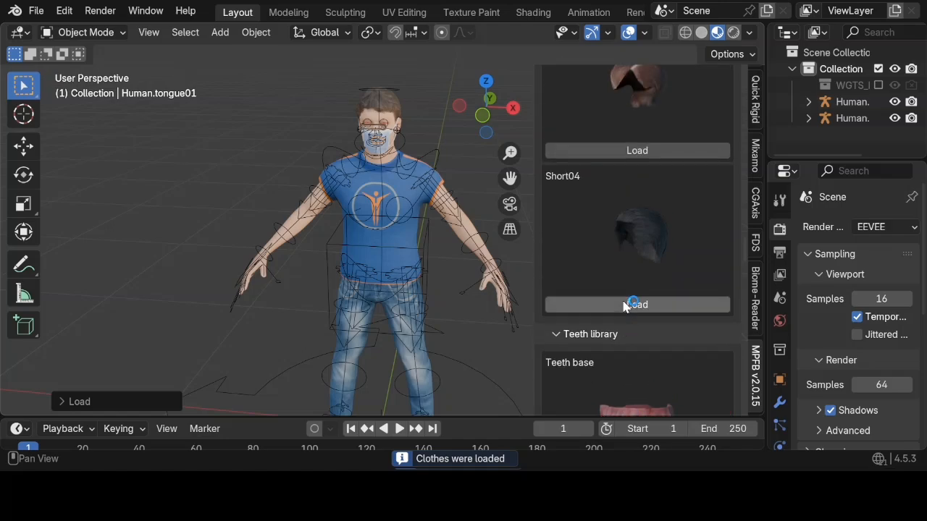
scroll(621, 298, up, 15)
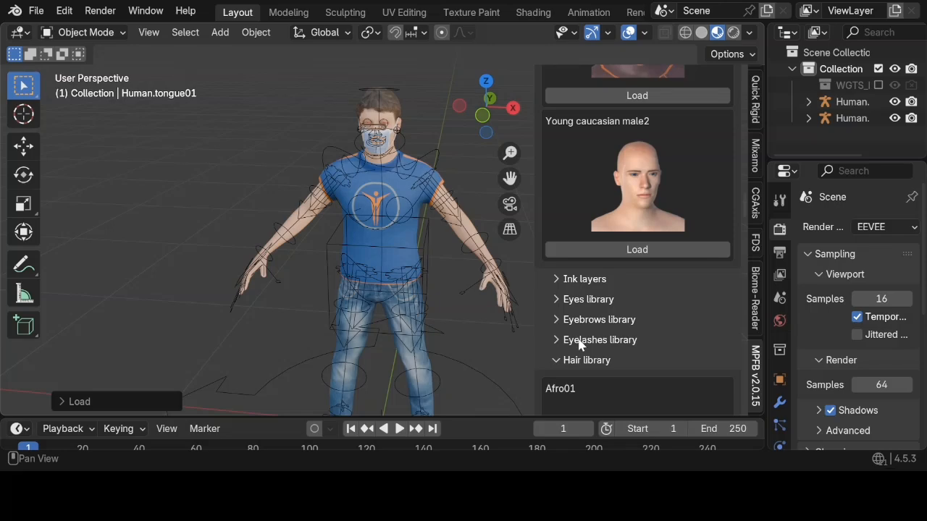
click(584, 341)
scroll(579, 345, down, 5)
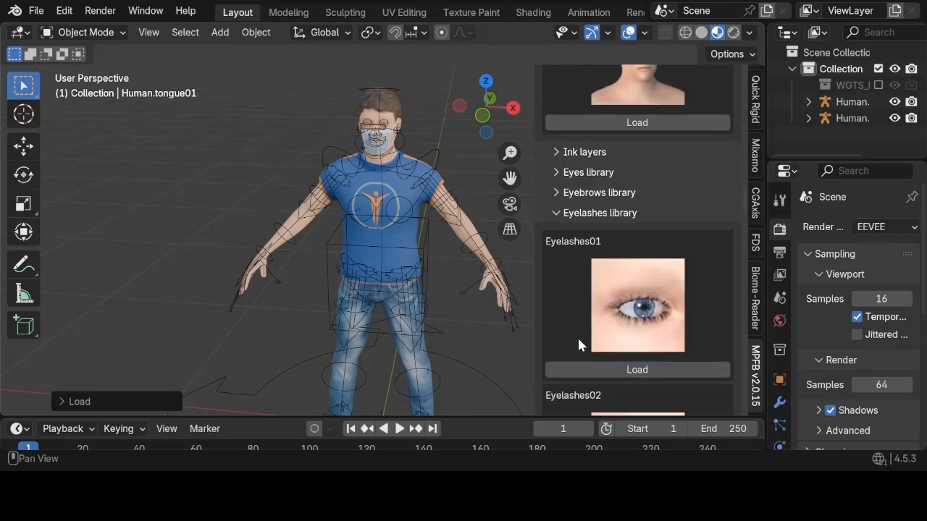
scroll(580, 341, down, 2)
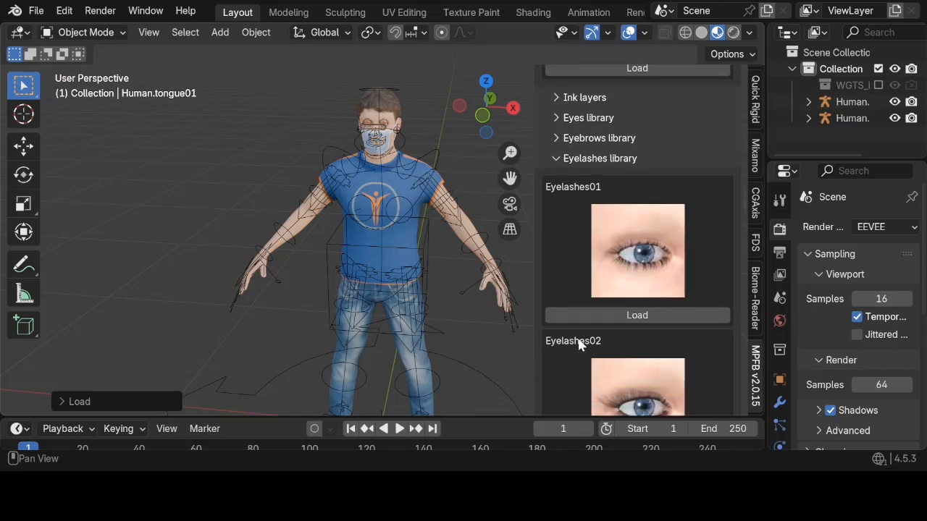
click(608, 315)
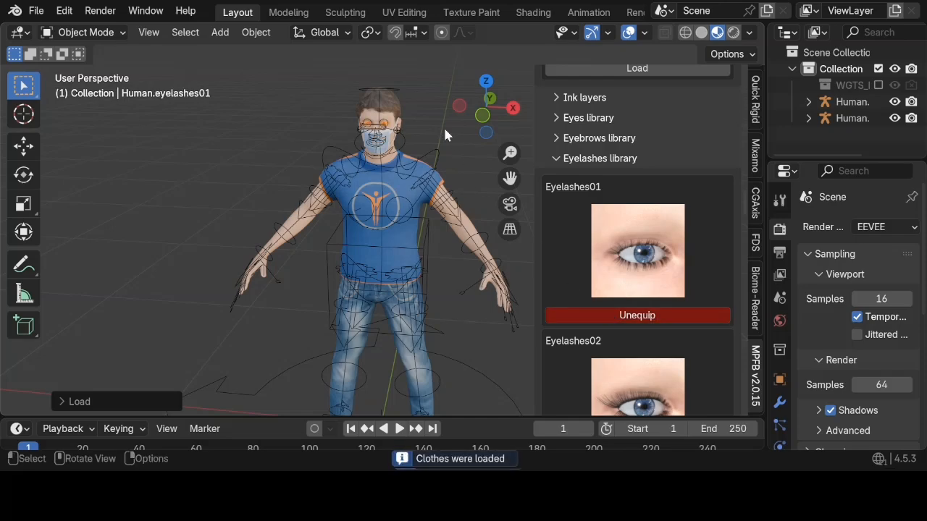
- Load the Eyebrow004 asset from the Eyebrows library onto the human
scroll(445, 129, up, 4)
scroll(445, 135, up, 4)
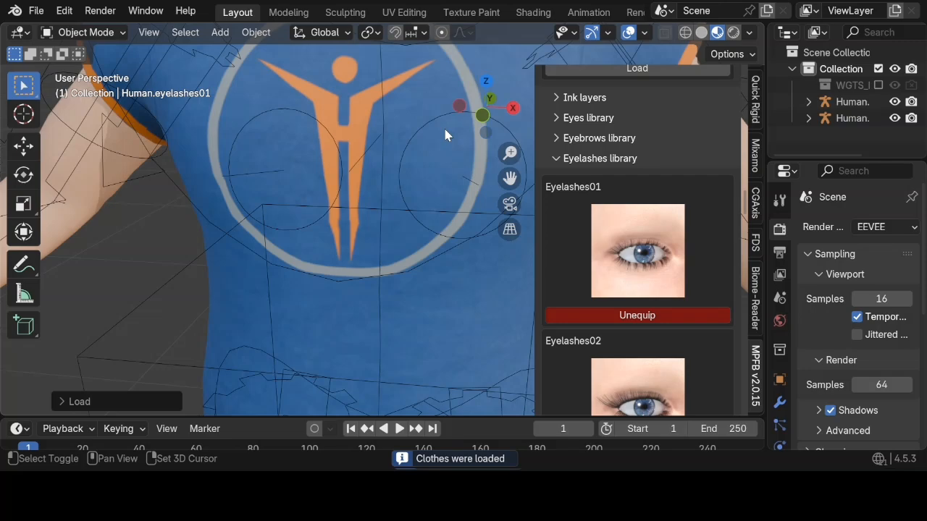
key(KP_Decimal)
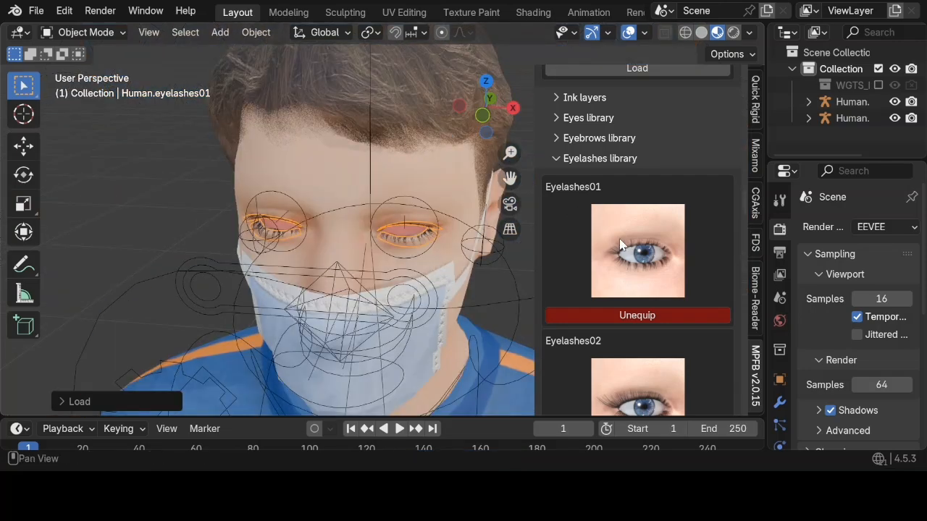
scroll(619, 244, up, 5)
click(605, 288)
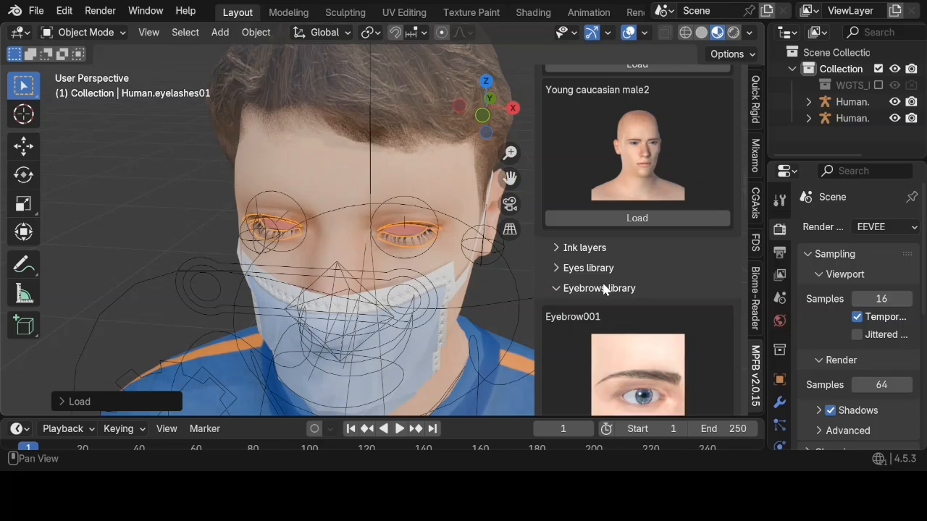
scroll(606, 288, down, 3)
scroll(605, 288, down, 10)
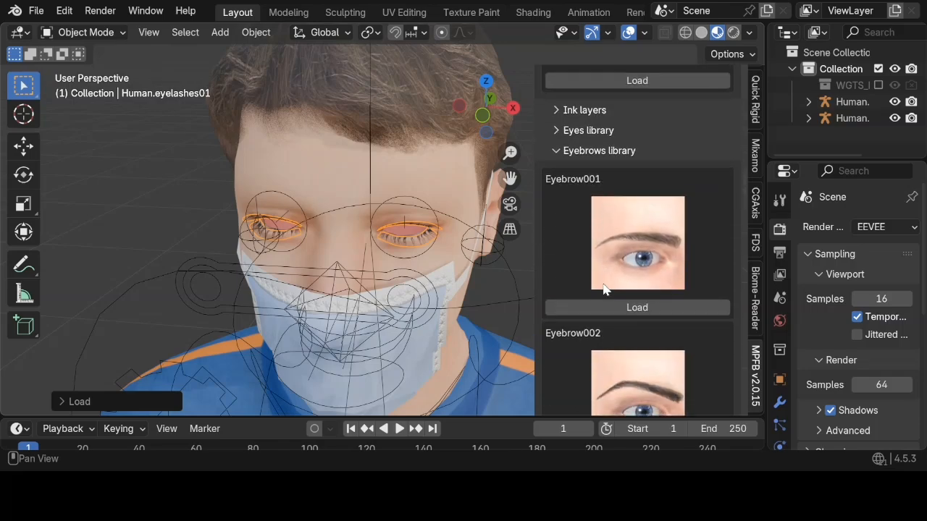
scroll(604, 288, down, 7)
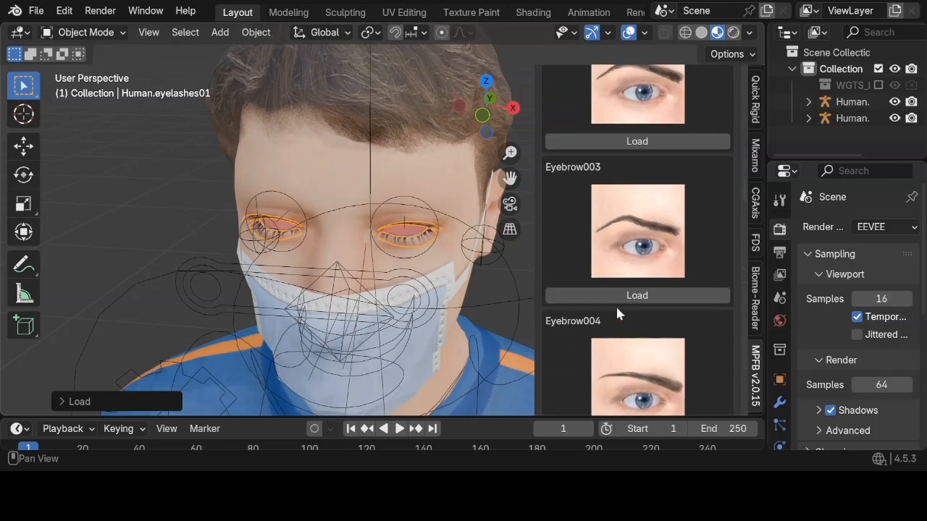
scroll(616, 309, down, 9)
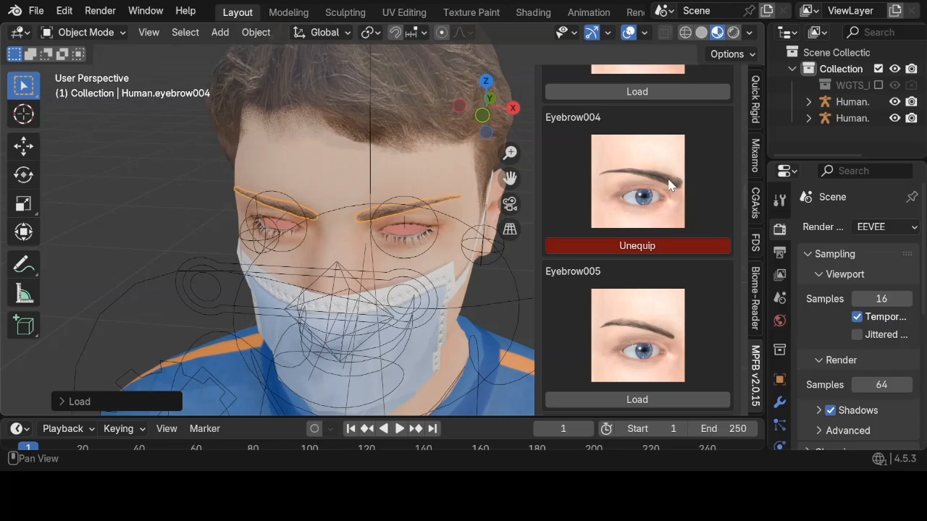
- Load the High-poly eyes from the Eyes library onto the human
scroll(669, 185, up, 6)
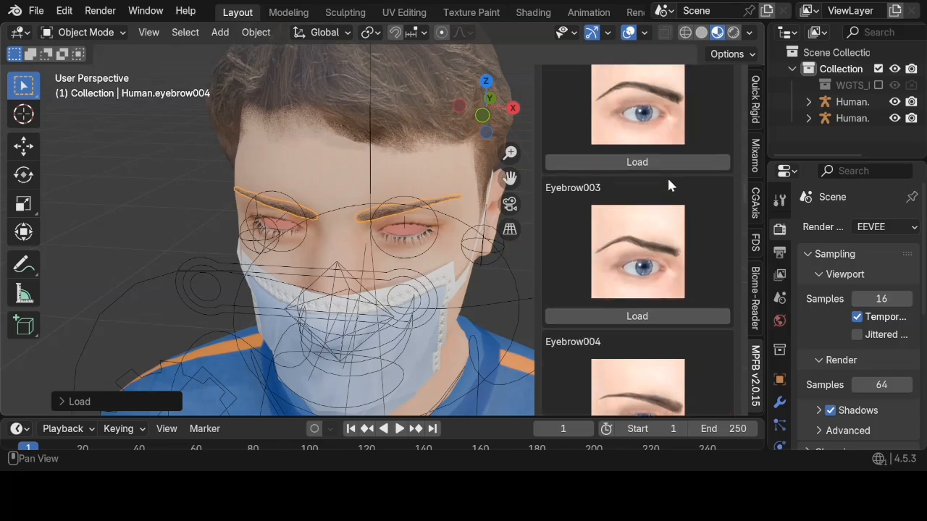
scroll(669, 183, up, 9)
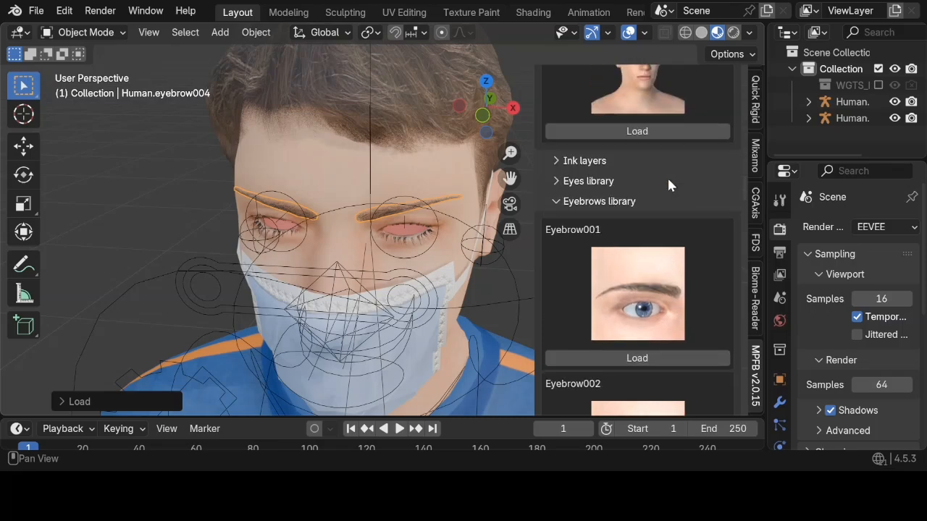
scroll(667, 176, up, 6)
scroll(667, 176, down, 3)
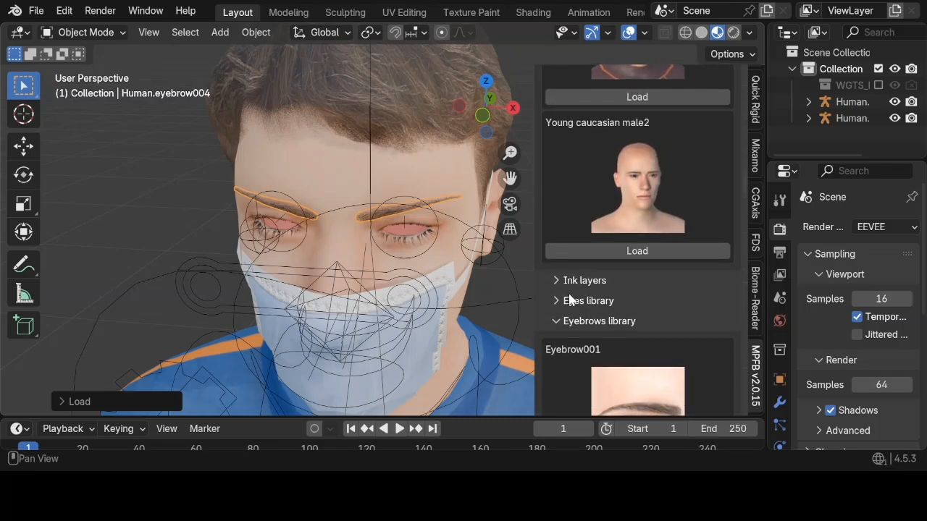
click(562, 301)
scroll(562, 302, down, 5)
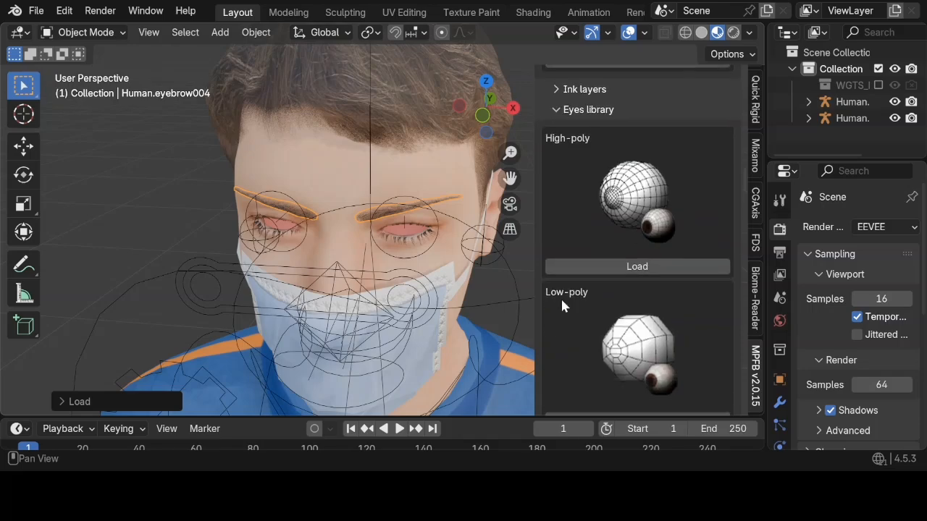
scroll(562, 306, down, 1)
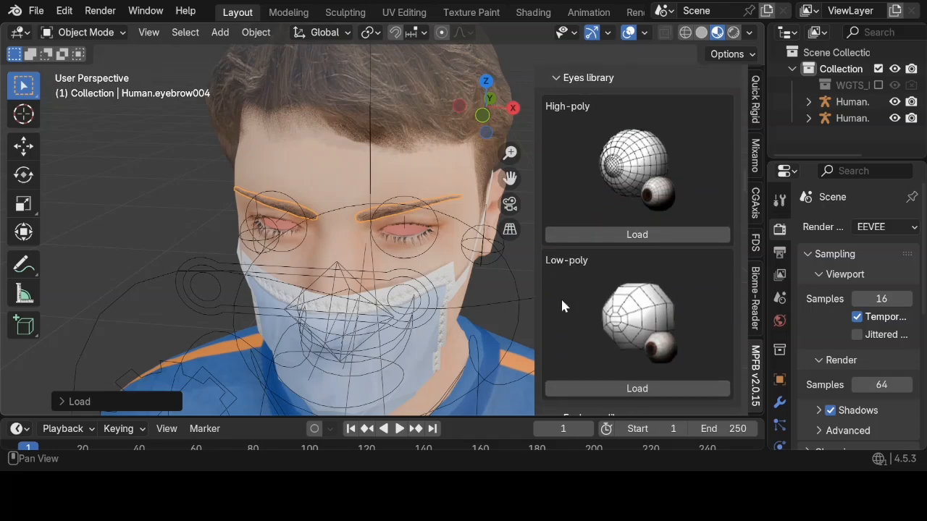
click(597, 232)
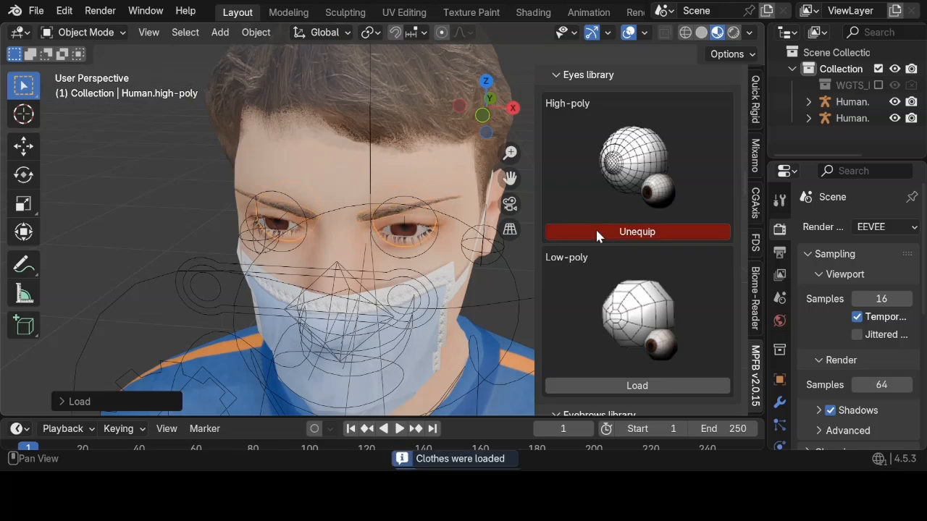
- Hide the 3D viewport's sidebar with the asset libraries
scroll(712, 162, up, 6)
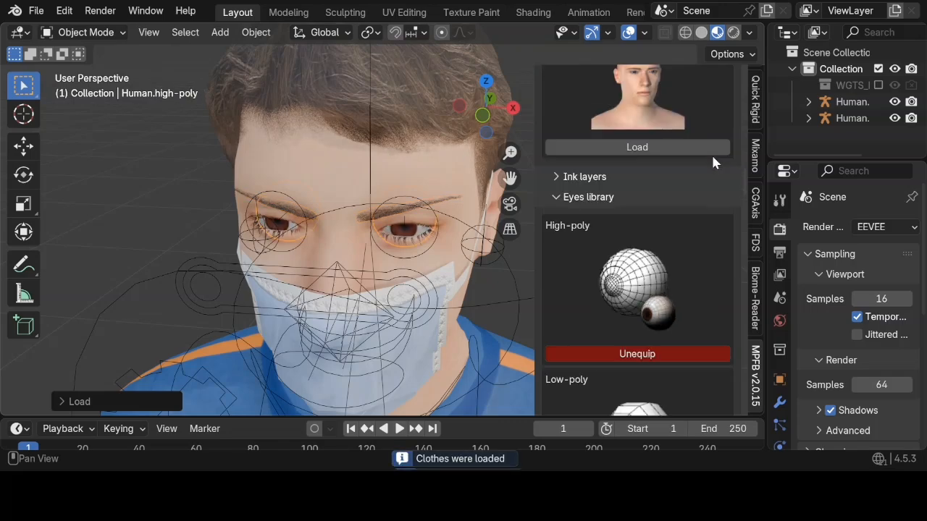
scroll(711, 153, up, 5)
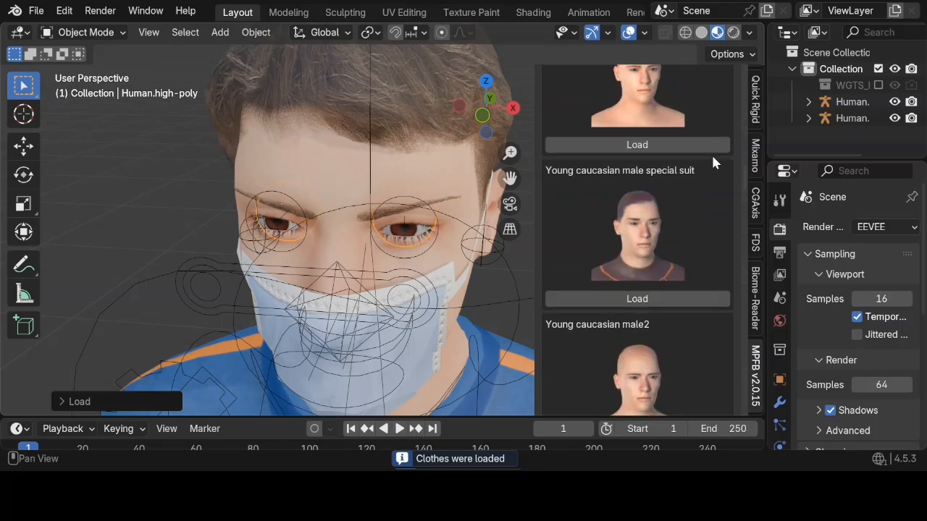
scroll(711, 153, down, 20)
scroll(712, 157, down, 3)
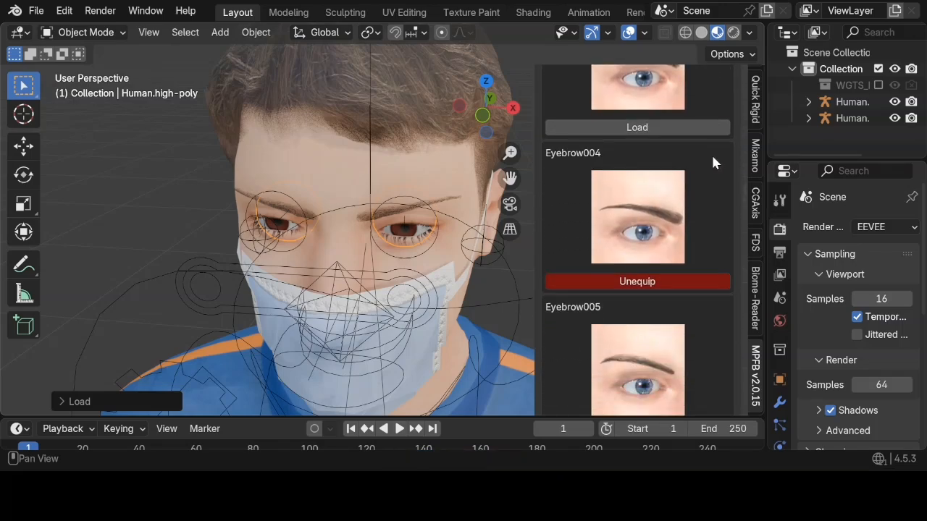
key(n)
- Select the Human.rigify rig by its control at the feet and switch it to Pose Mode
scroll(713, 157, down, 4)
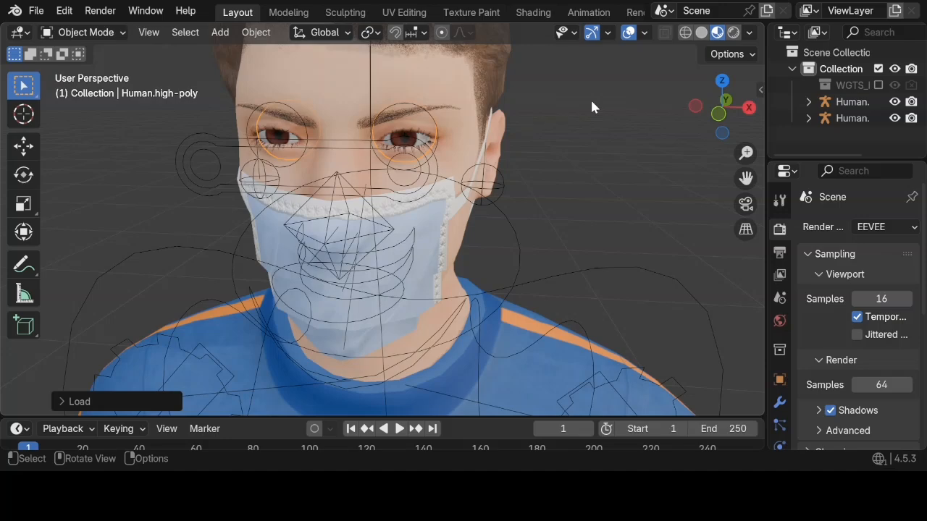
scroll(591, 107, down, 8)
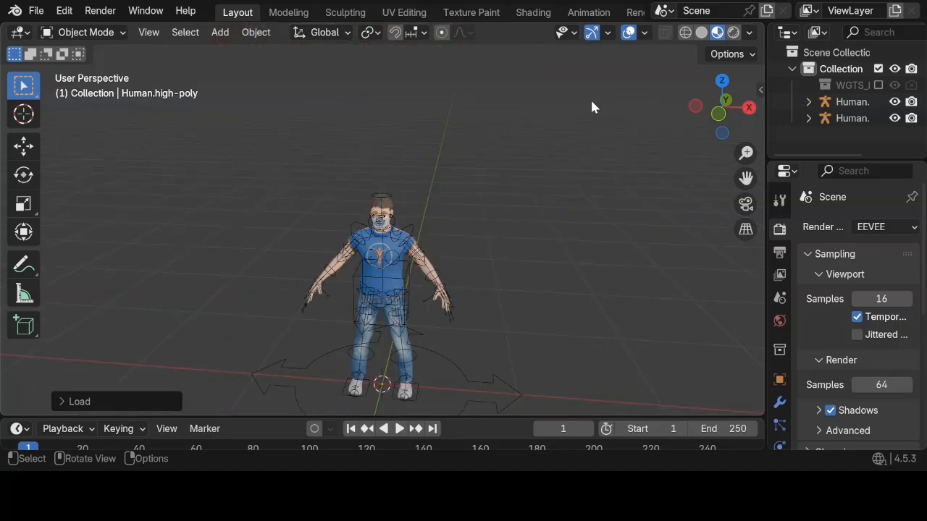
shift+scroll(591, 107, down, 3)
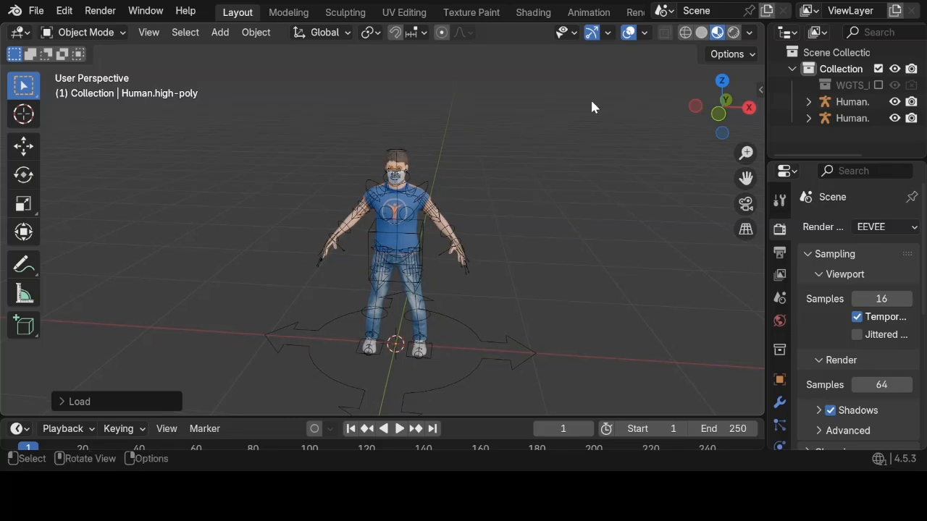
scroll(592, 107, left, 5)
scroll(592, 102, left, 1)
scroll(591, 102, right, 6)
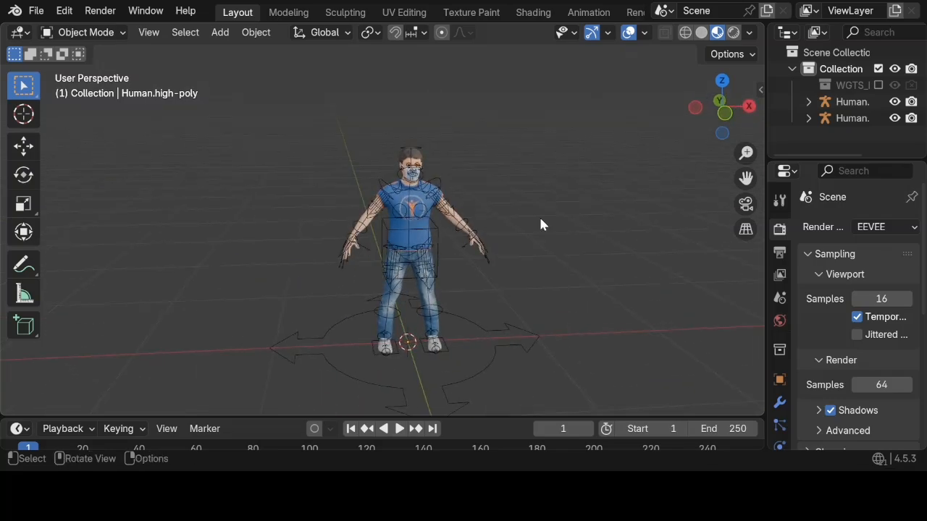
scroll(541, 220, up, 3)
scroll(540, 220, up, 2)
shift+scroll(541, 220, down, 5)
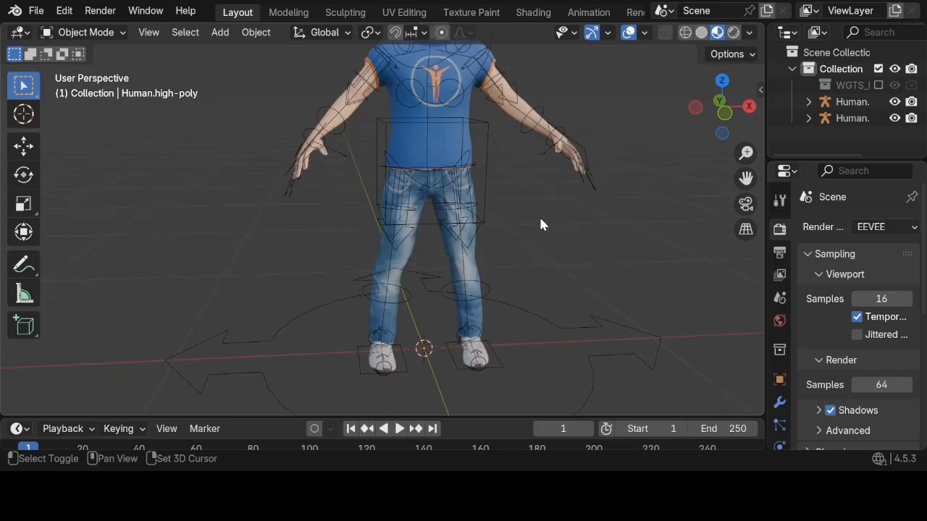
click(403, 343)
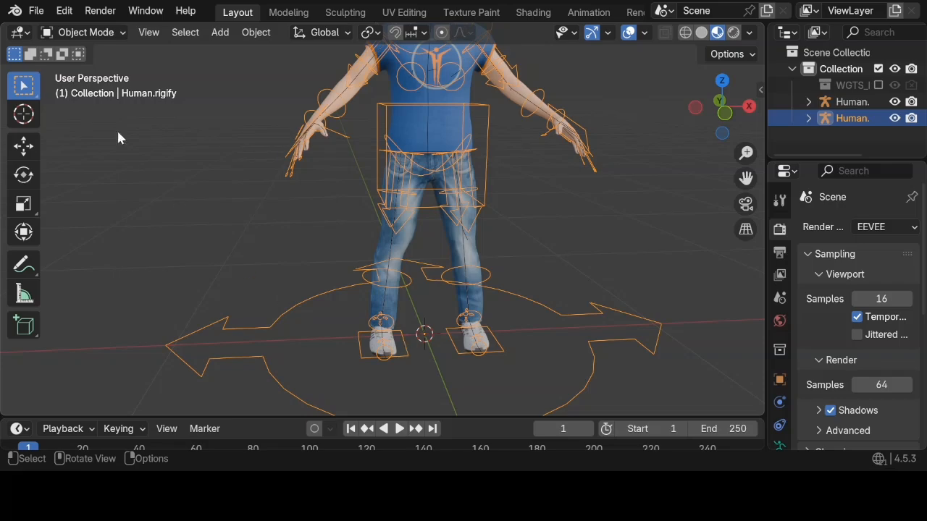
click(86, 33)
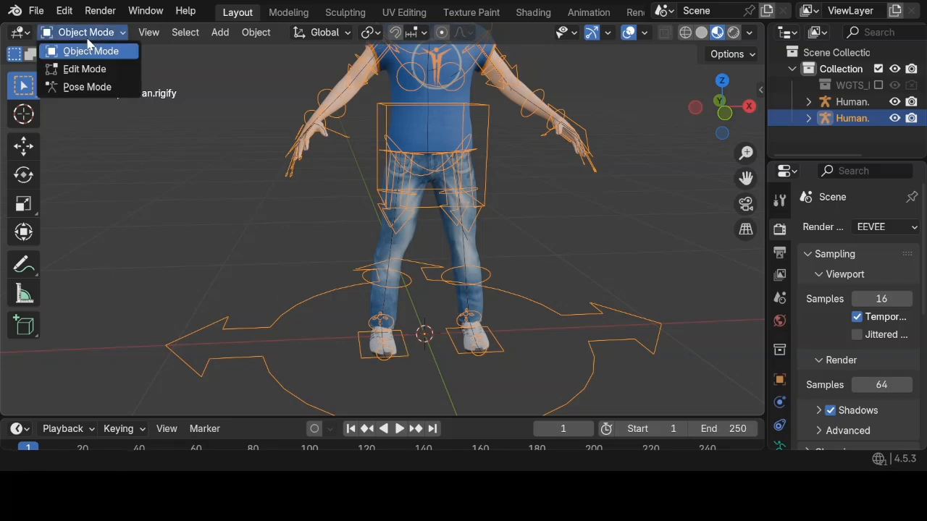
click(81, 87)
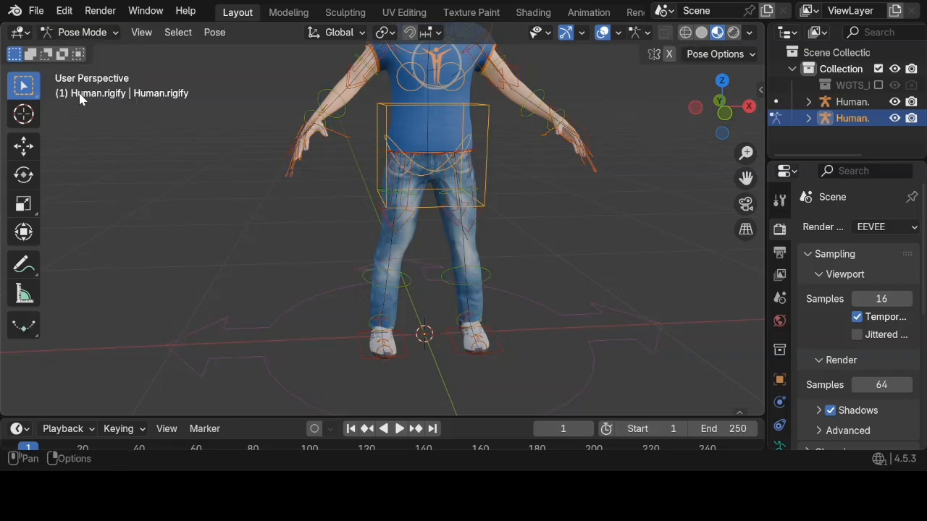
- Try moving the right foot's IK control forward in a side view to test the leg rig
click(358, 349)
middle_drag(358, 349, 493, 343)
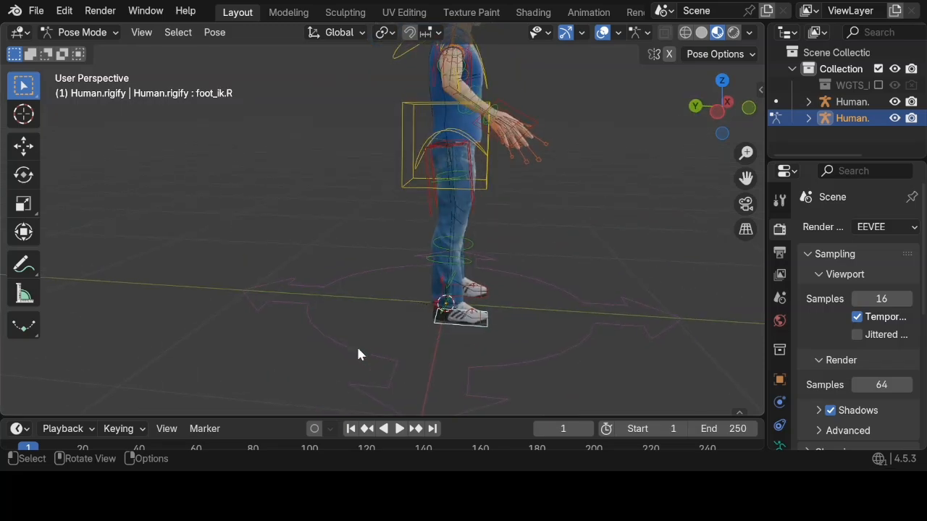
key(g)
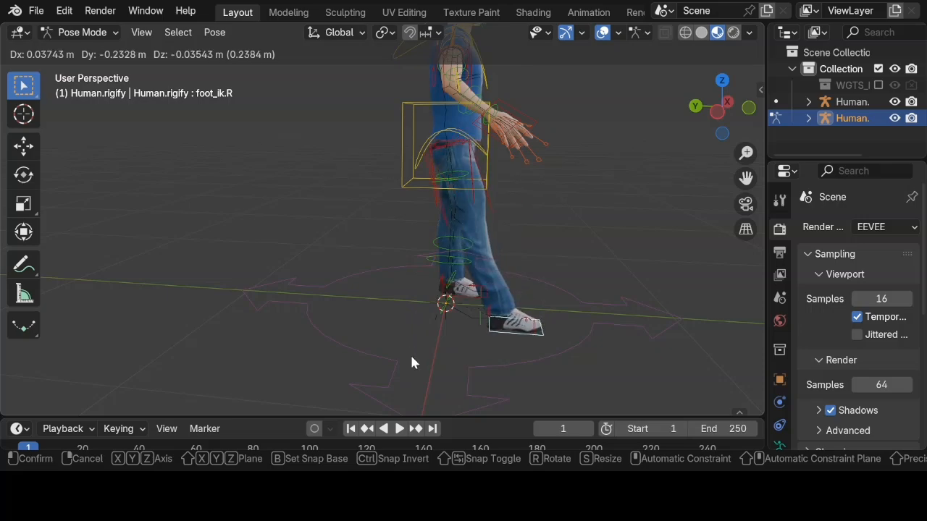
click(476, 312)
middle_drag(476, 312, 466, 269)
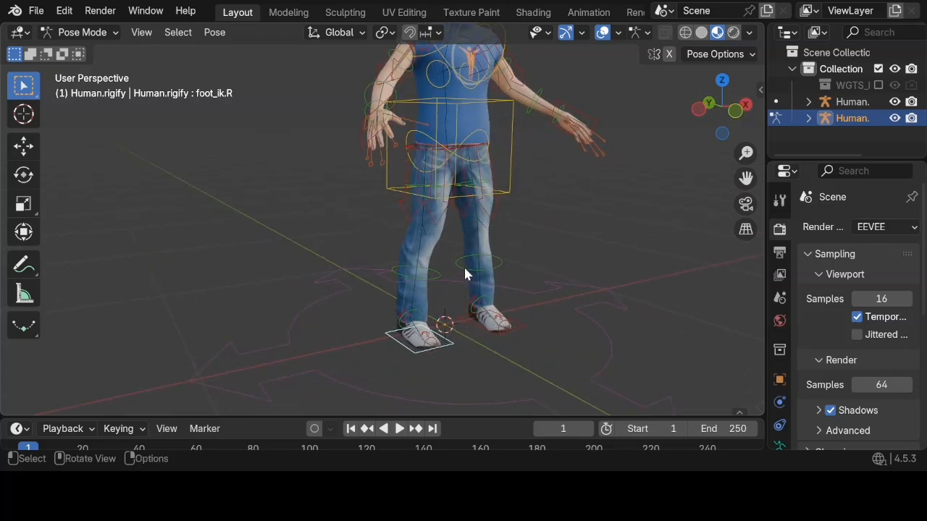
- Try moving the torso control downward and sideways to test the body rig, and undo the move
click(460, 100)
key(g)
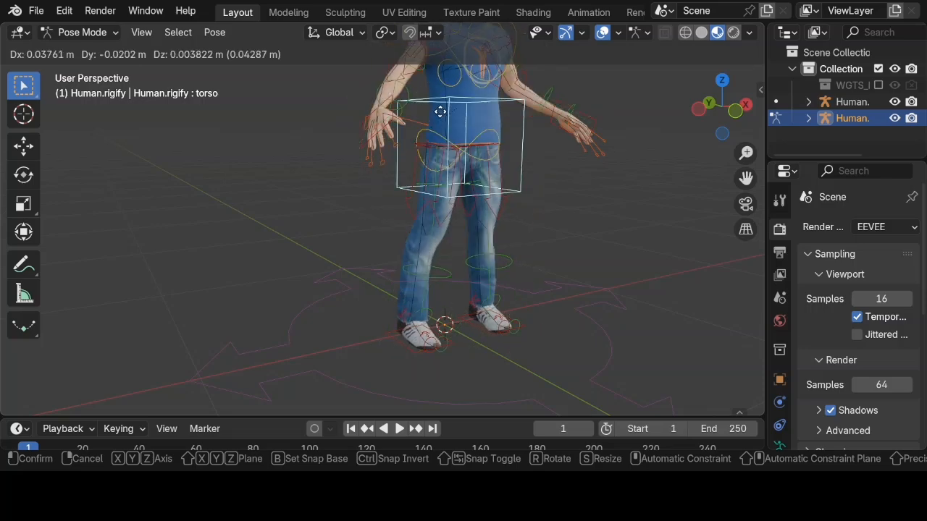
click(443, 123)
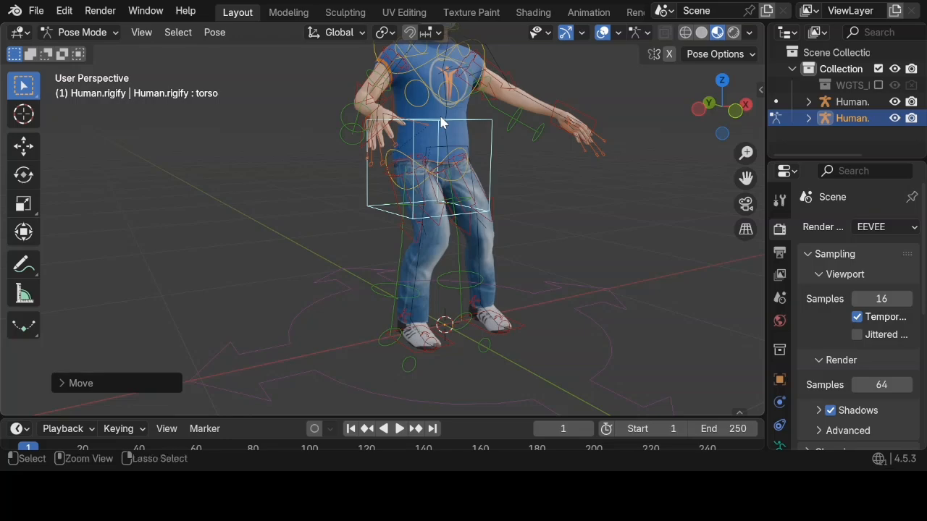
key(ctrl+z)
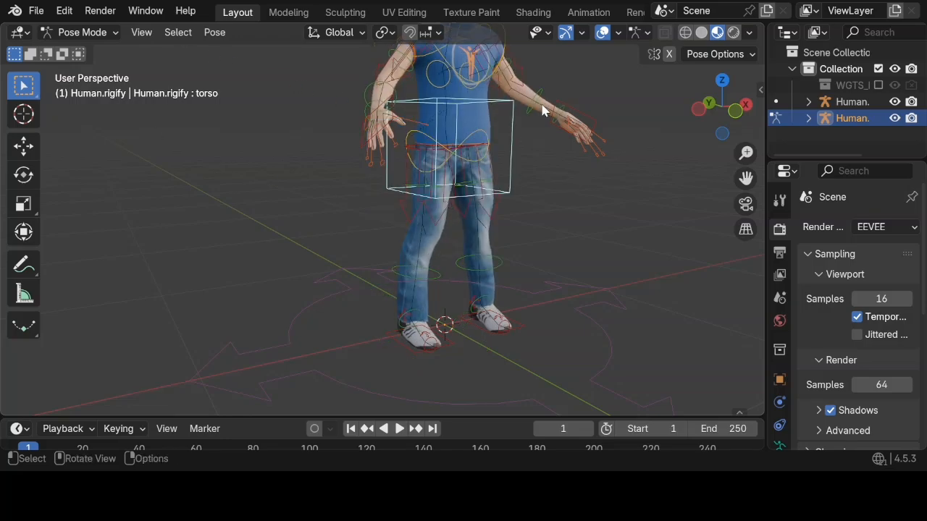
- Try rotating the left hand's IK control upward to test the wrist, and undo the rotation
shift+scroll(522, 103, up, 5)
scroll(522, 103, up, 4)
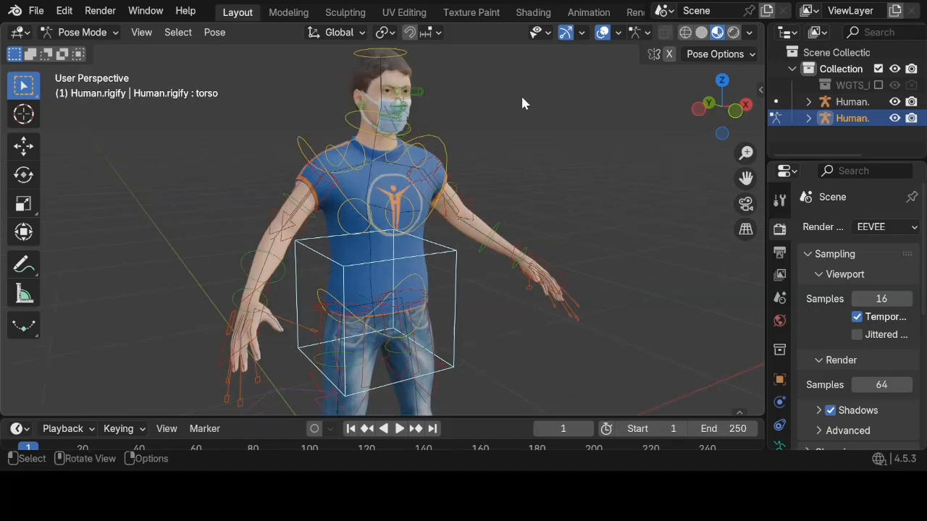
scroll(522, 103, up, 2)
click(587, 321)
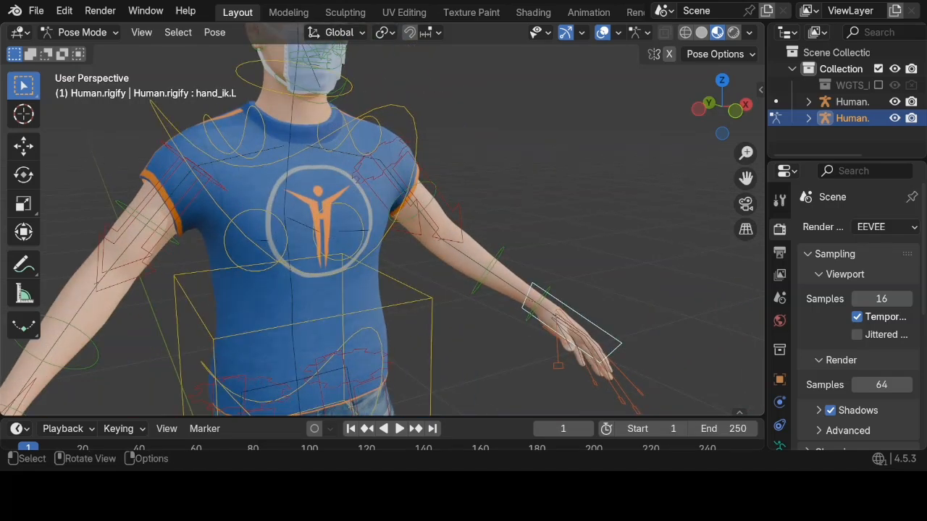
key(r)
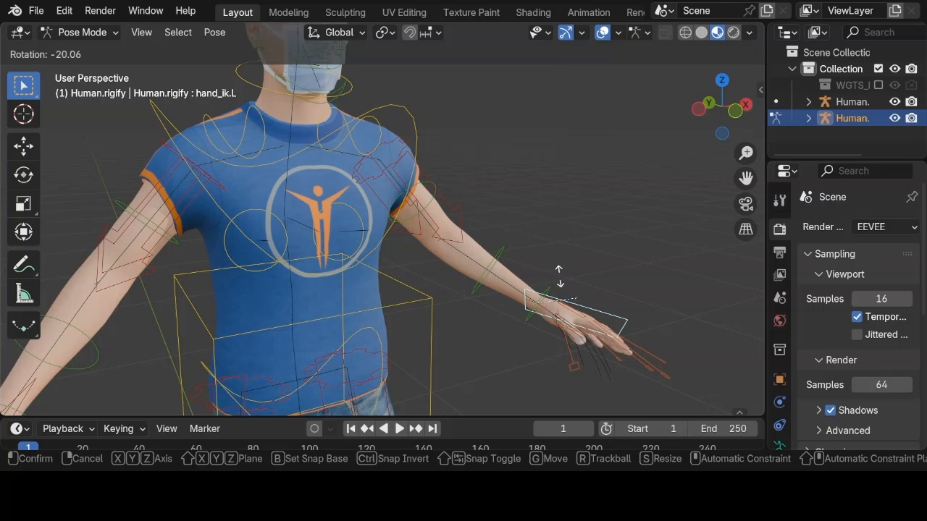
click(540, 270)
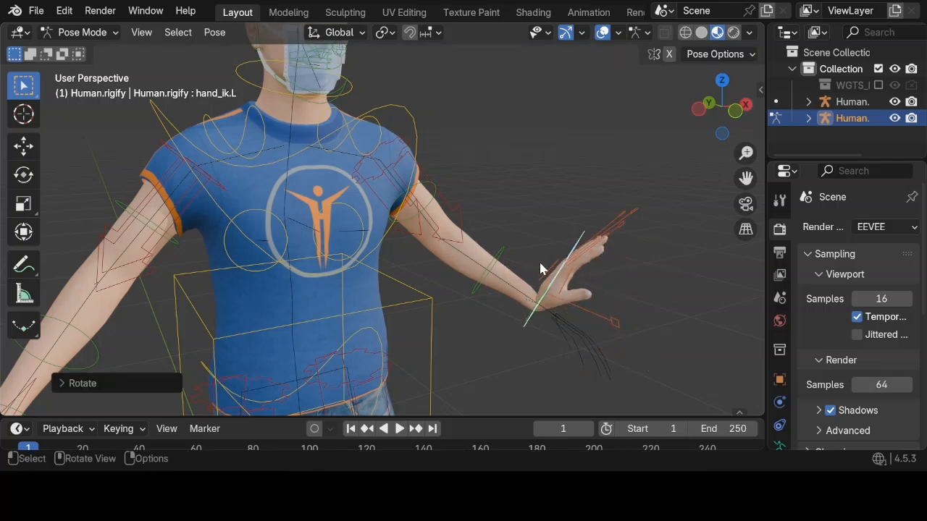
key(ctrl+z)
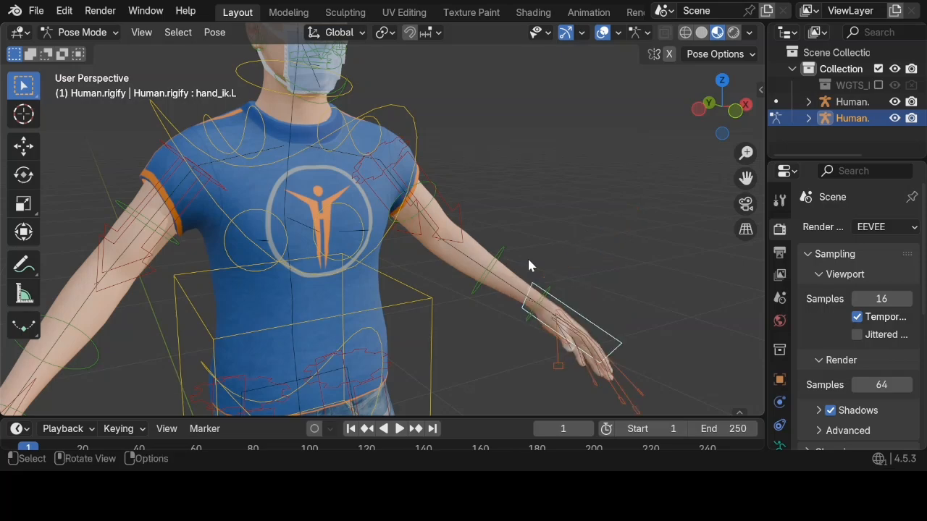